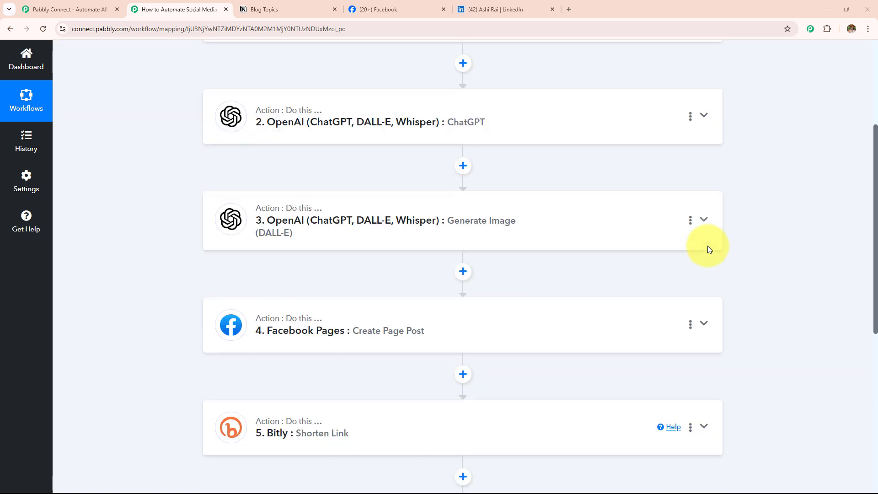
- Review the finished workflow's sequence of Notion, OpenAI, Facebook Pages, Bitly and LinkedIn steps
scroll(706, 246, up, 1)
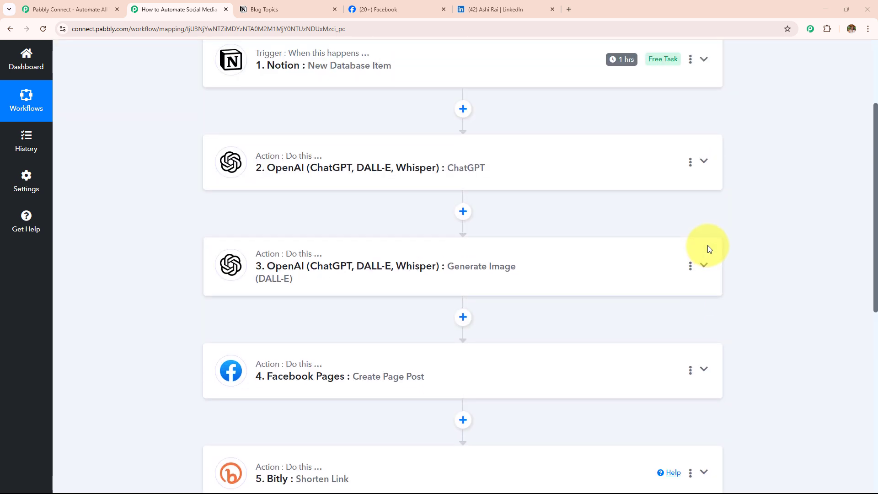
scroll(708, 249, down, 1)
scroll(709, 250, down, 2)
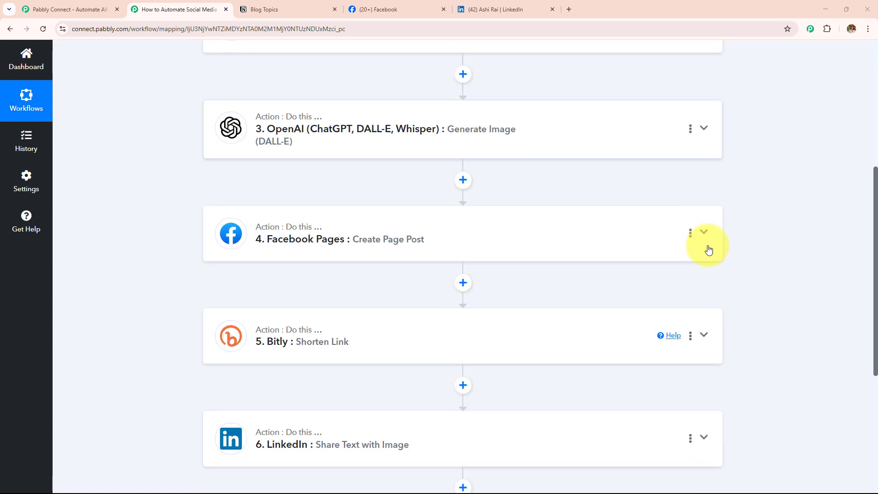
scroll(706, 249, down, 2)
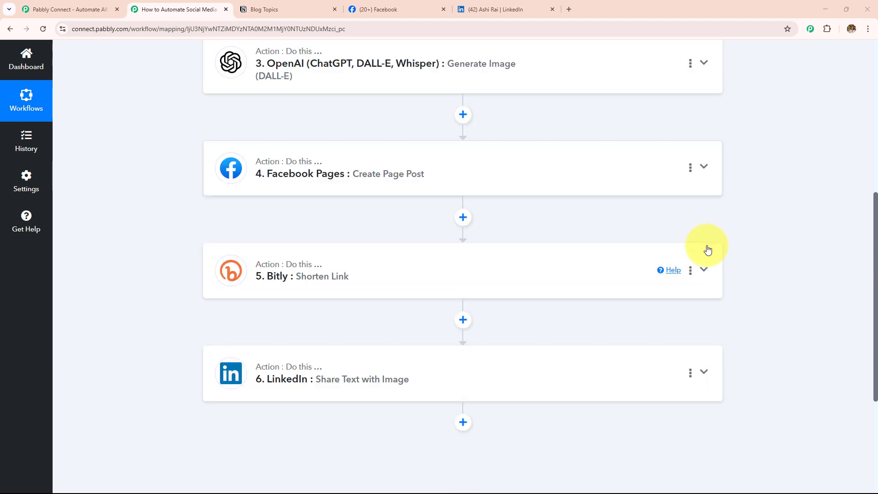
scroll(707, 249, up, 5)
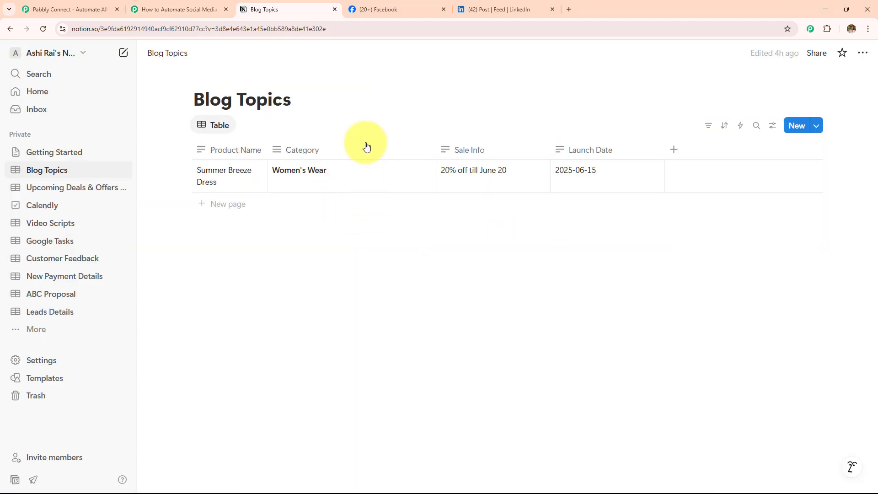
- Examine the Summer Breeze Dress post on the Urban Elegance Designs Facebook page and on LinkedIn
click(390, 5)
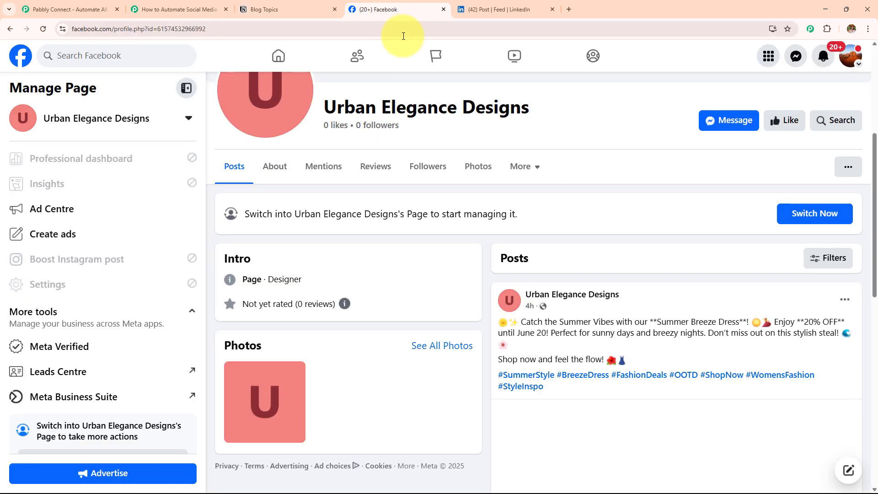
drag(521, 322, 688, 372)
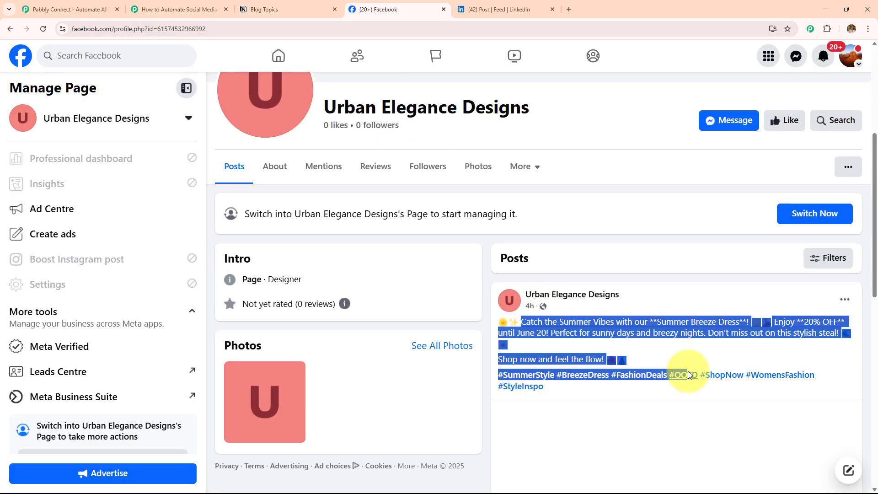
click(512, 9)
scroll(409, 259, down, 3)
scroll(408, 259, up, 1)
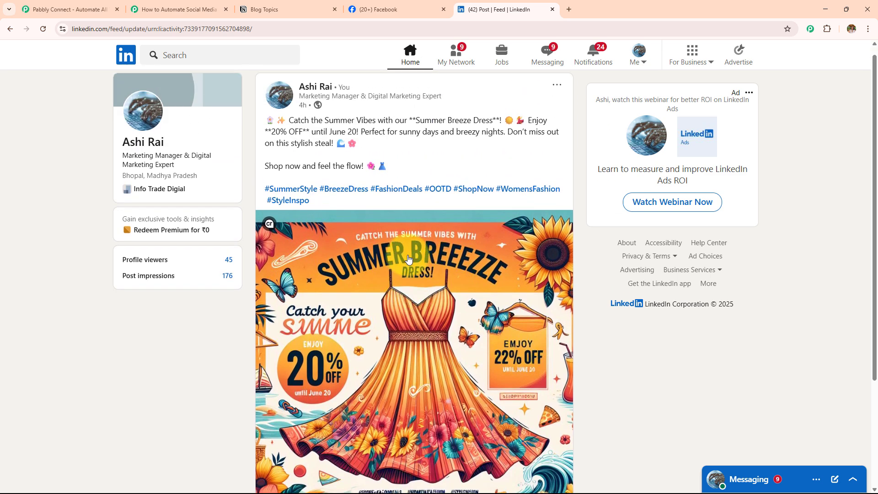
- Close the finished workflow and revisit the Blog Topics database, the Facebook page and the LinkedIn post
click(172, 6)
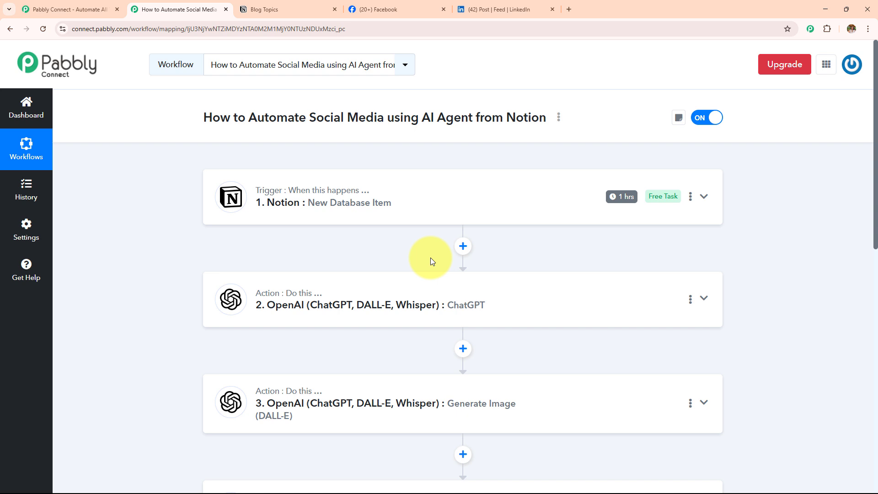
key(ctrl+w)
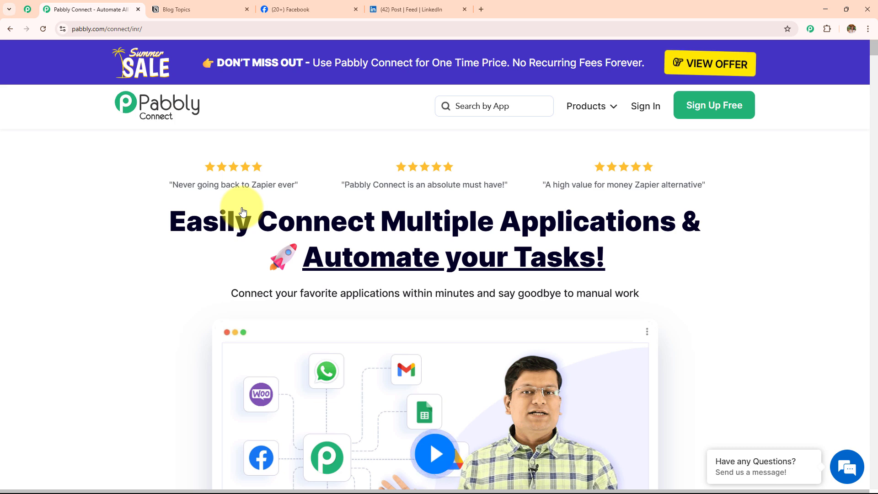
click(181, 9)
click(298, 12)
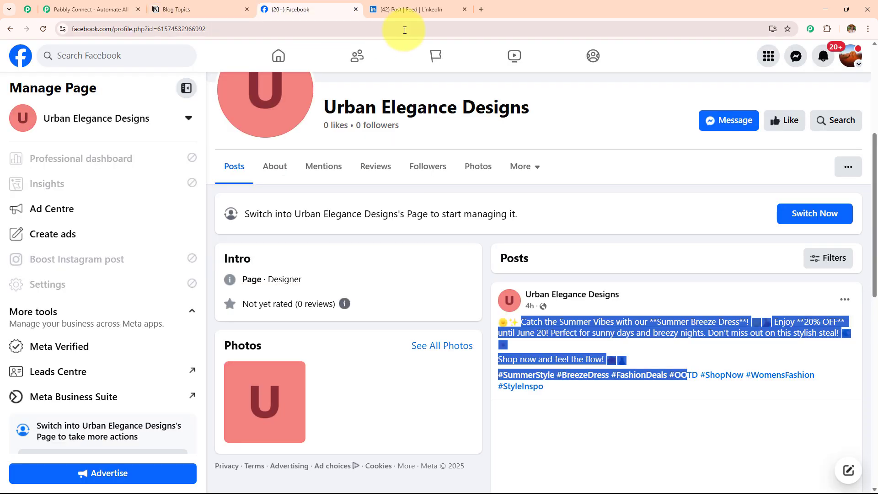
click(414, 13)
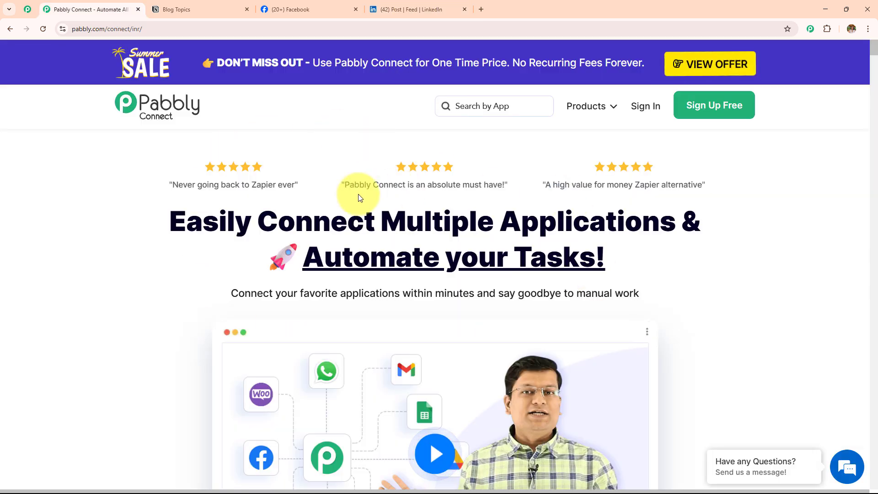
- Access Pabbly Connect from the All Pabbly Apps page
click(138, 28)
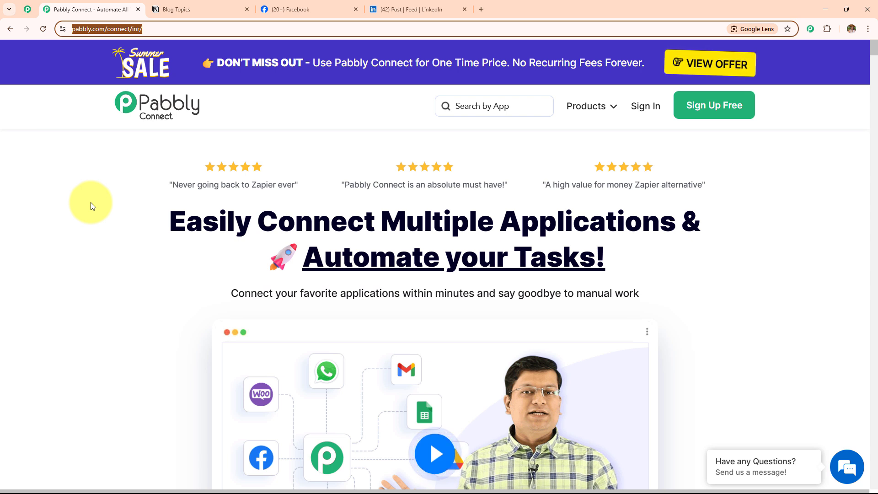
click(90, 202)
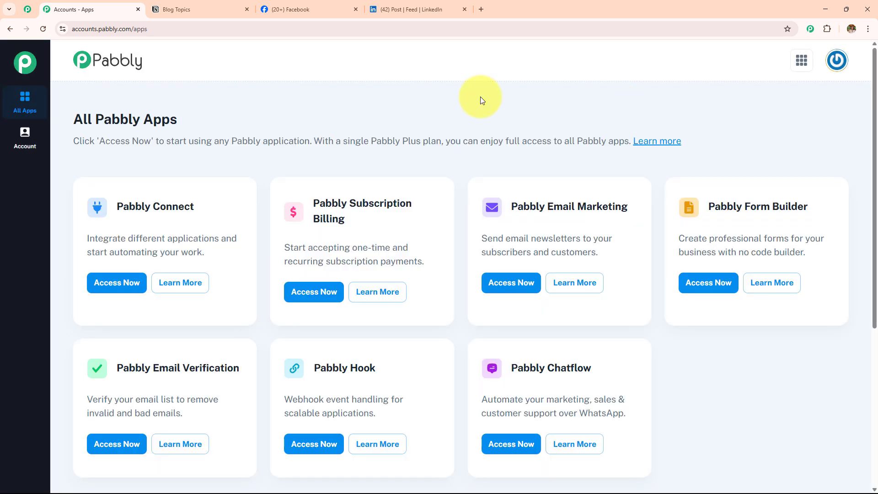
drag(78, 120, 267, 121)
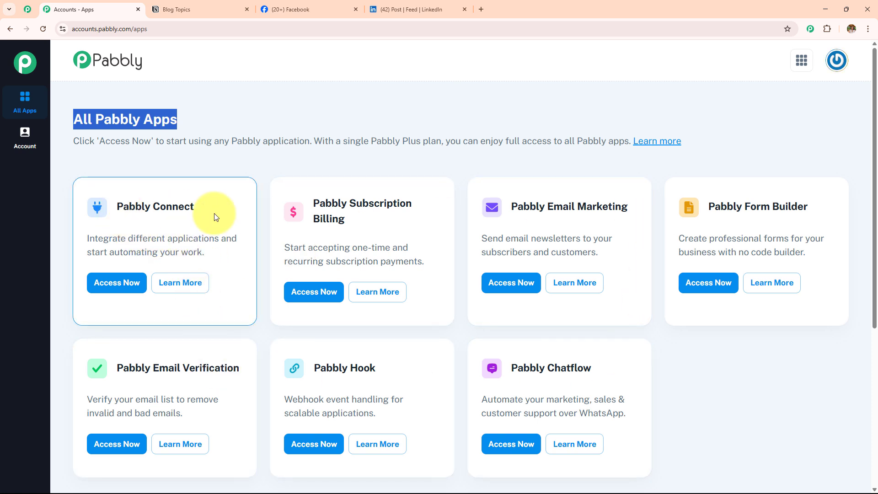
click(122, 284)
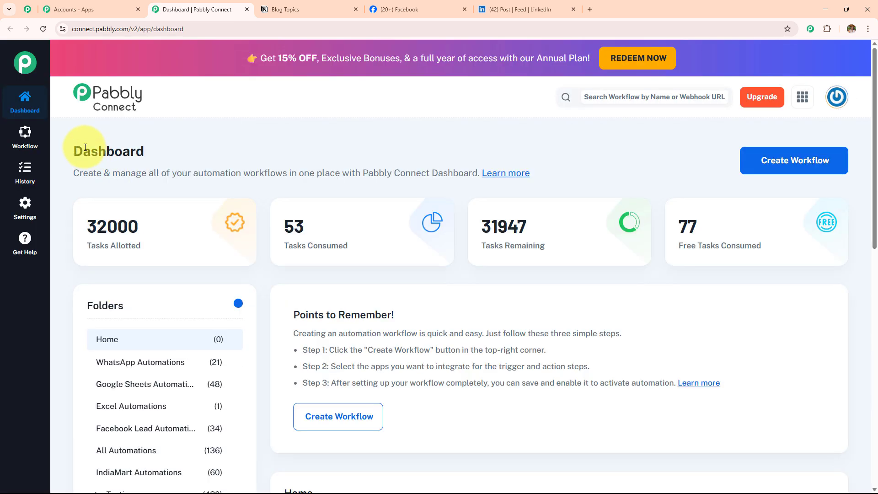
- Examine the dashboard's folder list and the folder creation dialog without creating a folder
drag(72, 155, 164, 155)
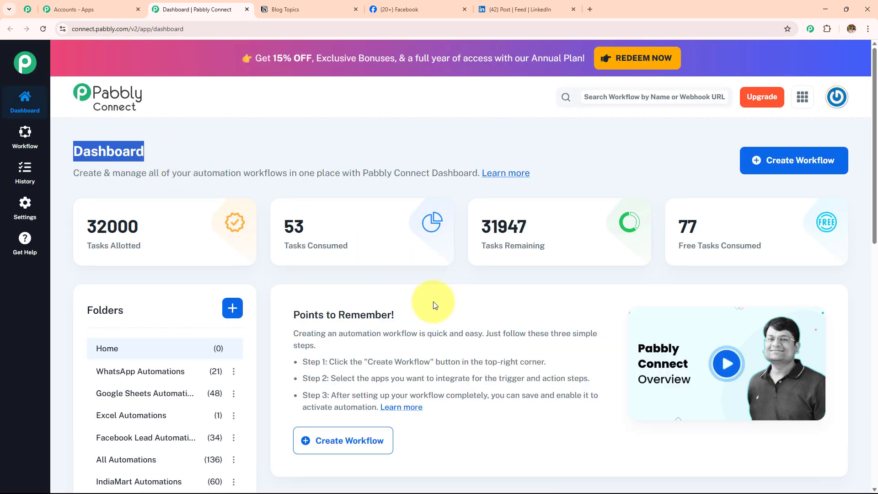
scroll(433, 304, down, 4)
scroll(433, 303, down, 6)
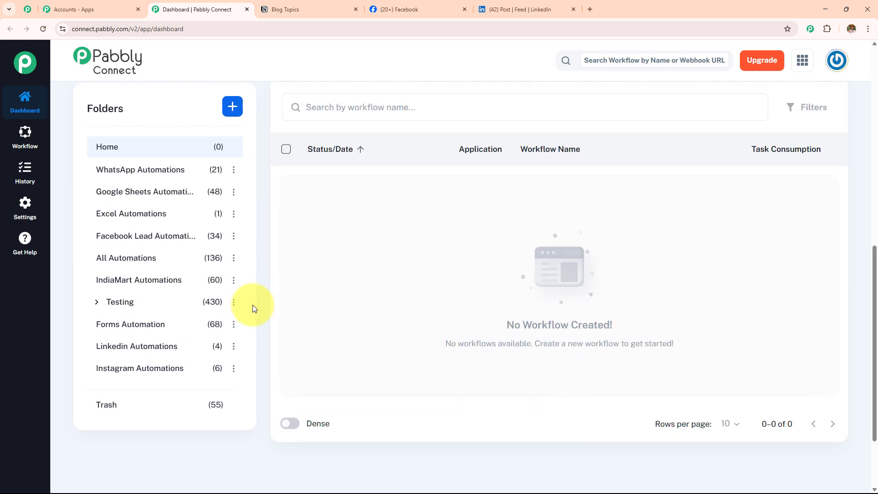
scroll(210, 321, up, 3)
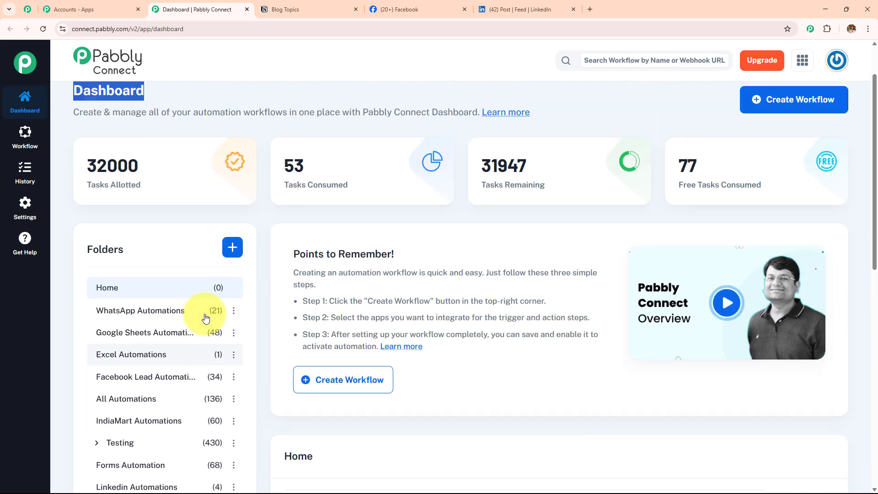
scroll(205, 319, up, 2)
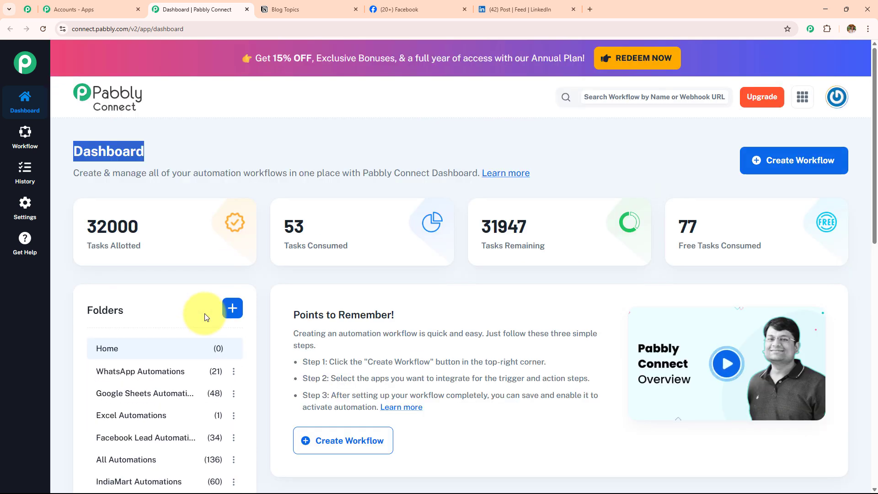
click(233, 308)
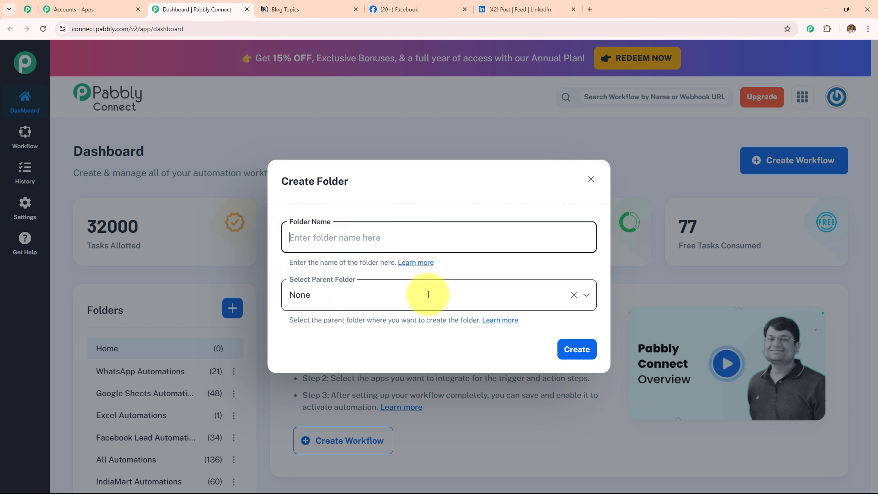
click(588, 181)
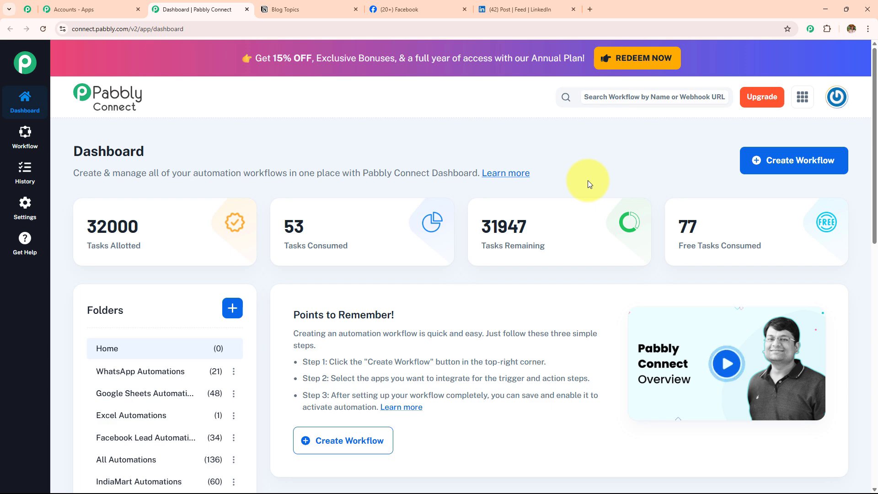
- Start a new workflow and name it "Automate Social Media using AI Agent from Notion"
click(772, 169)
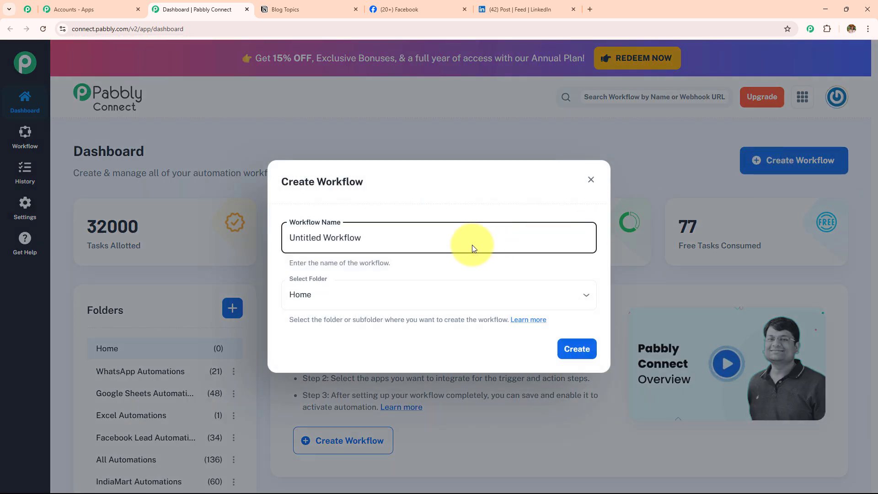
drag(472, 245, 266, 232)
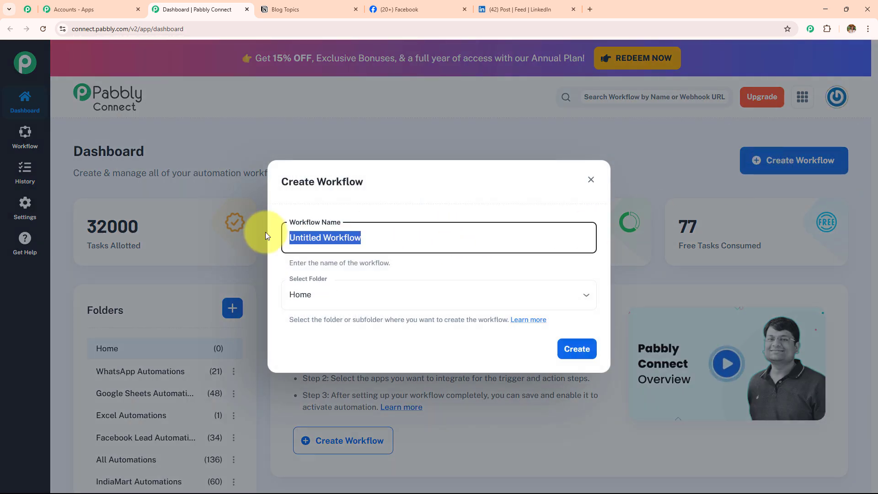
key(BackSpace)
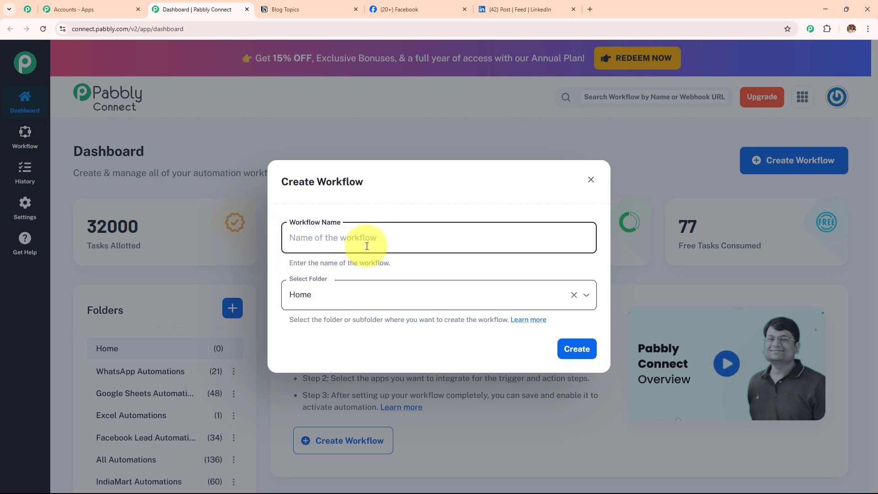
key(Tab)
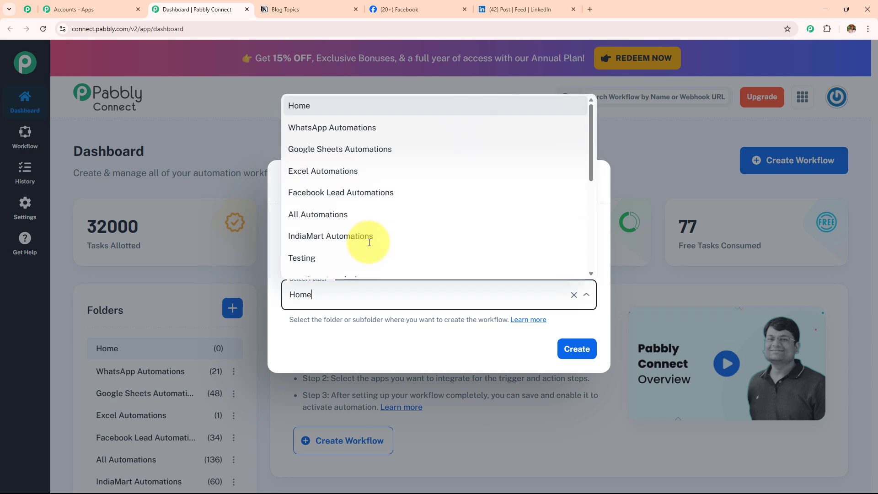
click(378, 340)
drag(494, 238, 275, 237)
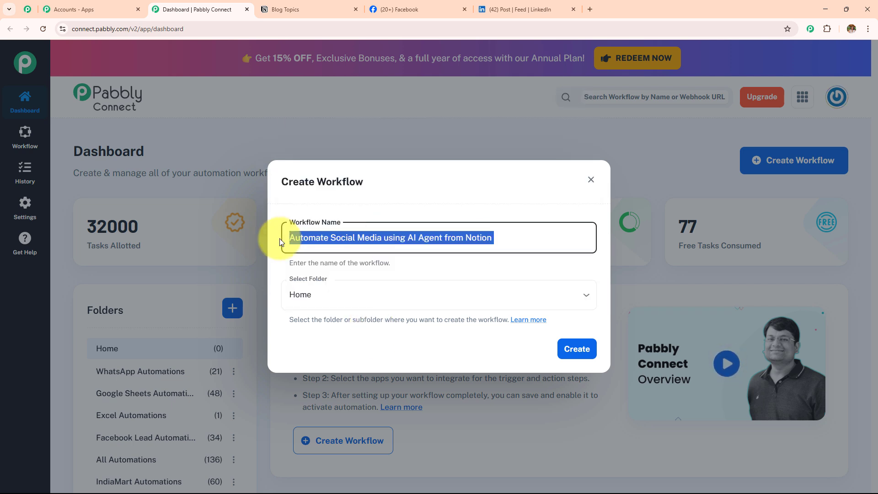
- Create the workflow in the AI Agent folder and collapse its trigger step
click(310, 289)
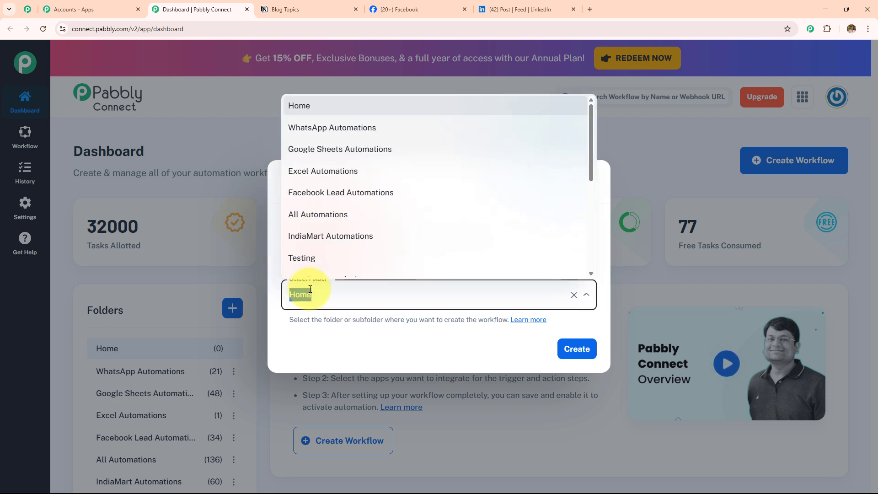
scroll(323, 219, down, 5)
scroll(322, 219, up, 5)
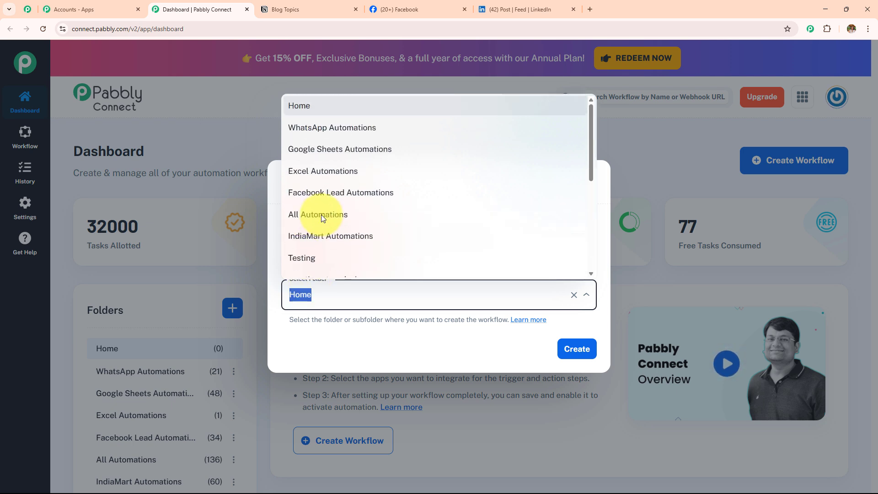
scroll(322, 219, down, 5)
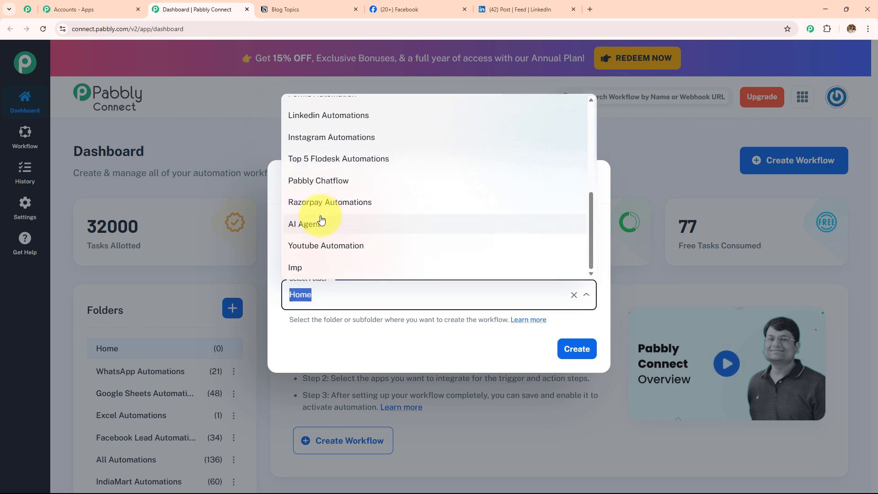
click(321, 223)
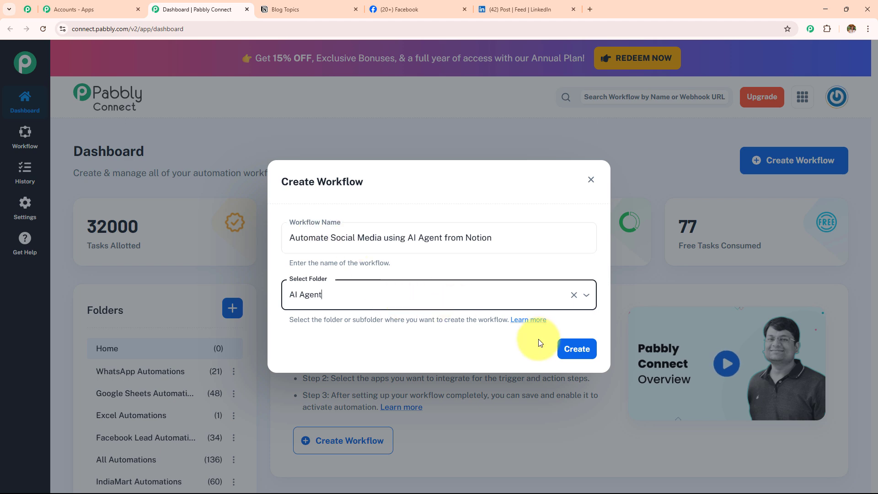
click(571, 351)
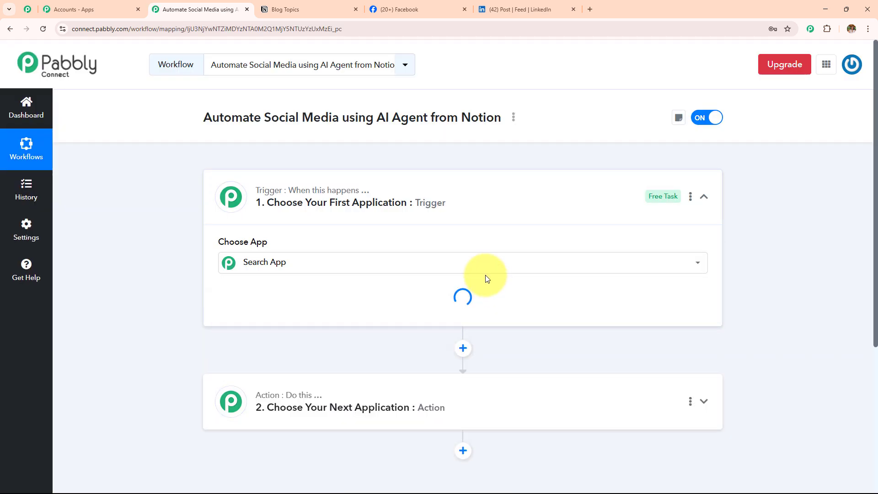
click(462, 207)
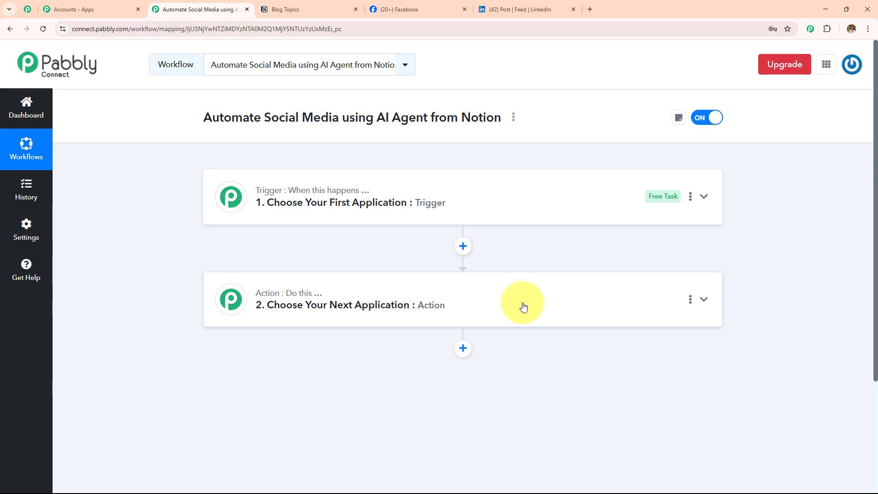
- Check the Blog Topics database in Notion, the new workflow's trigger and action steps, and the LinkedIn post
click(322, 10)
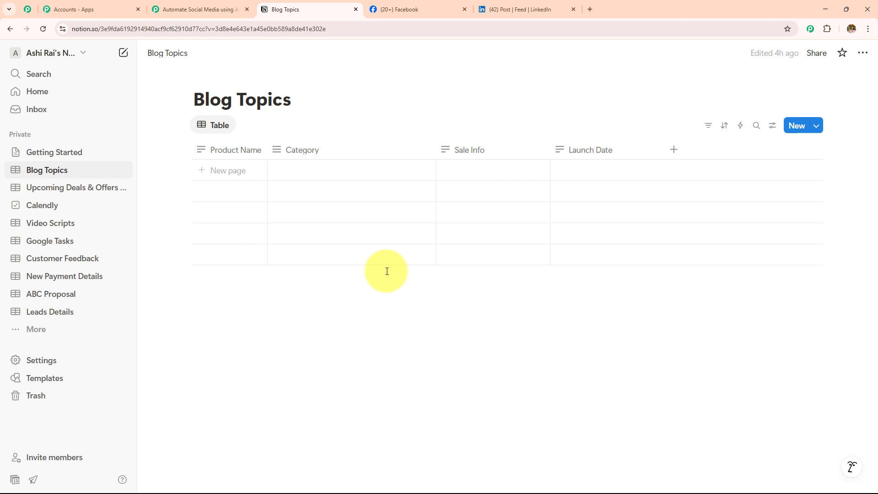
click(229, 11)
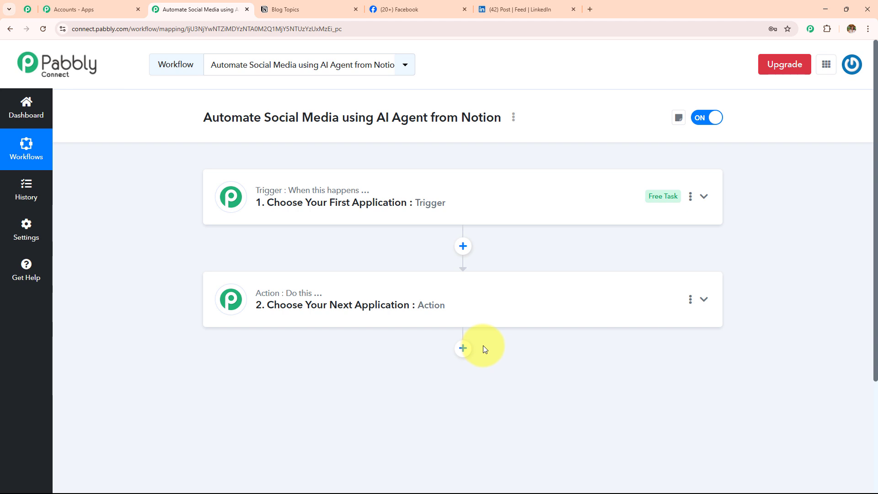
click(511, 9)
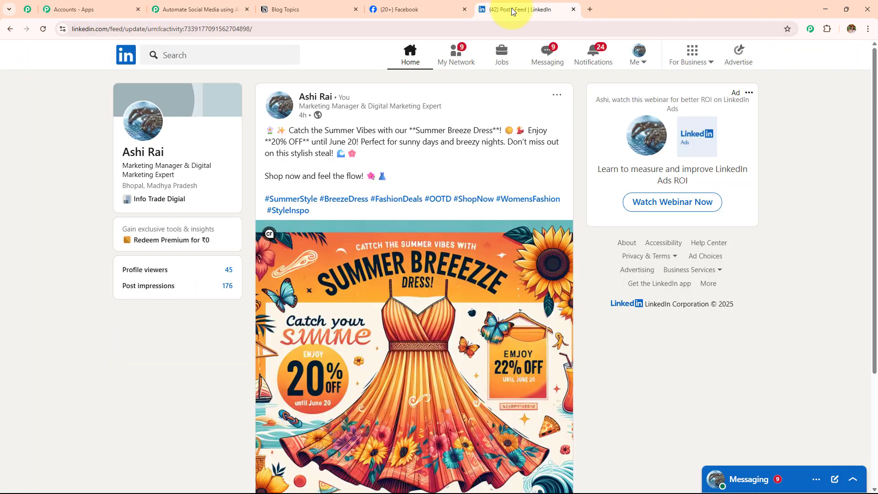
- Set the workflow's trigger application to Notion with the New Database Item event
click(194, 11)
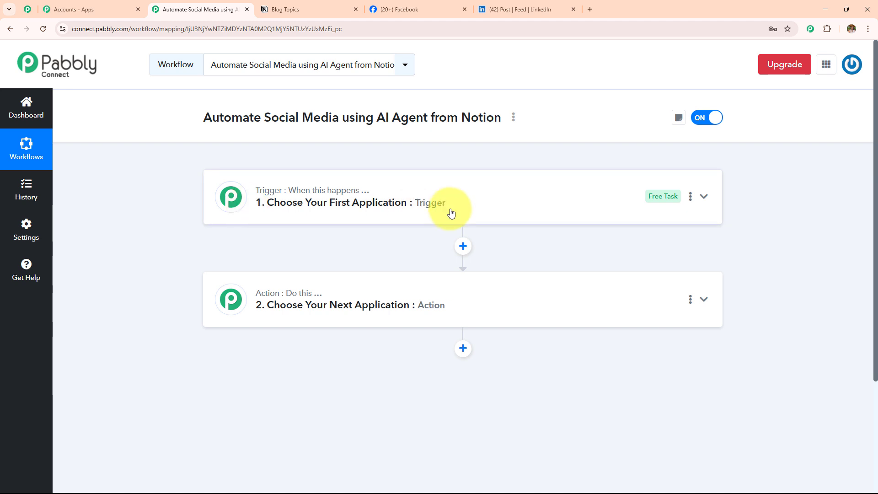
click(323, 10)
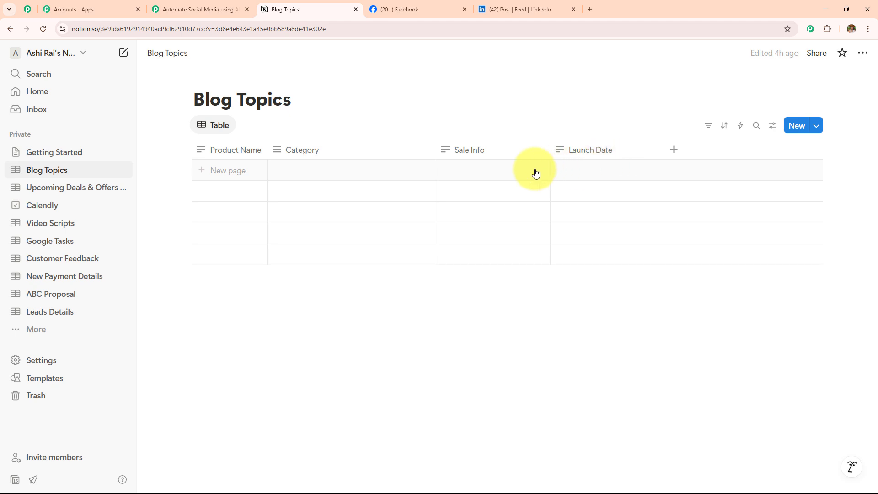
click(197, 9)
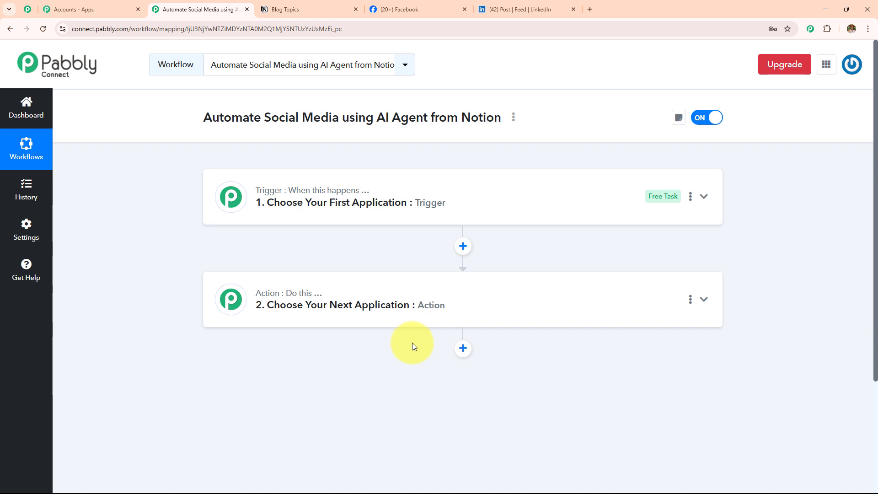
click(399, 212)
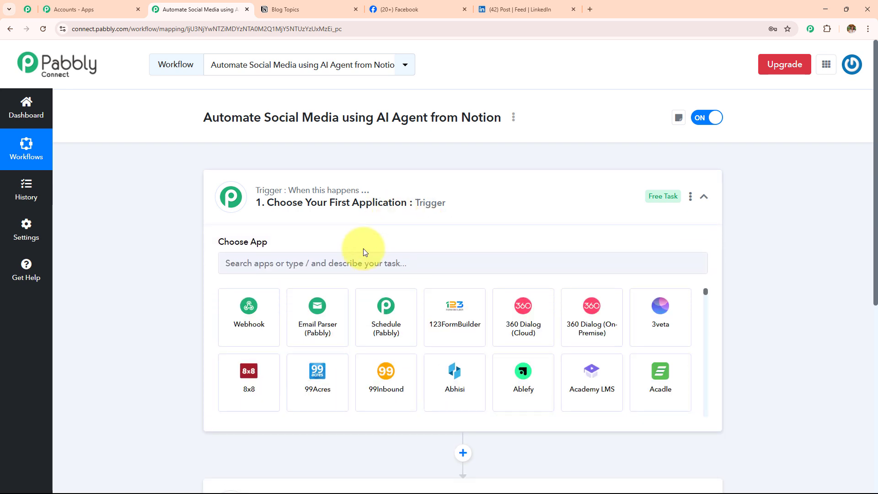
text(N)
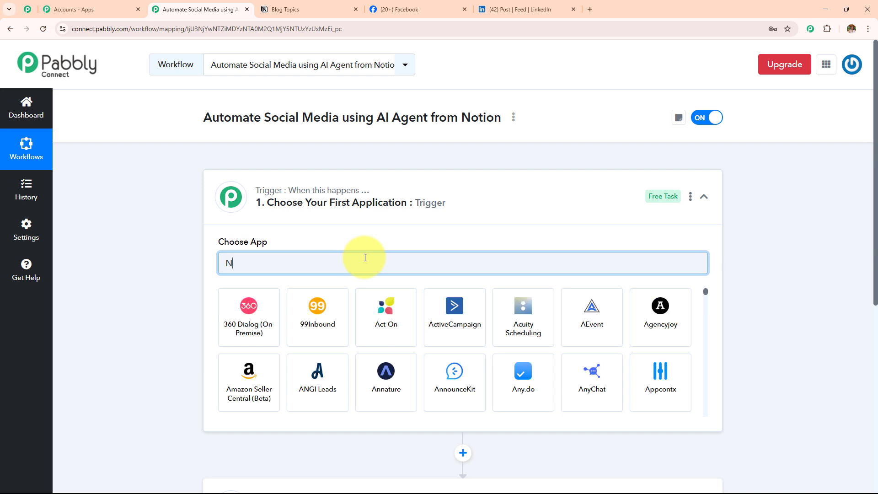
text(otio)
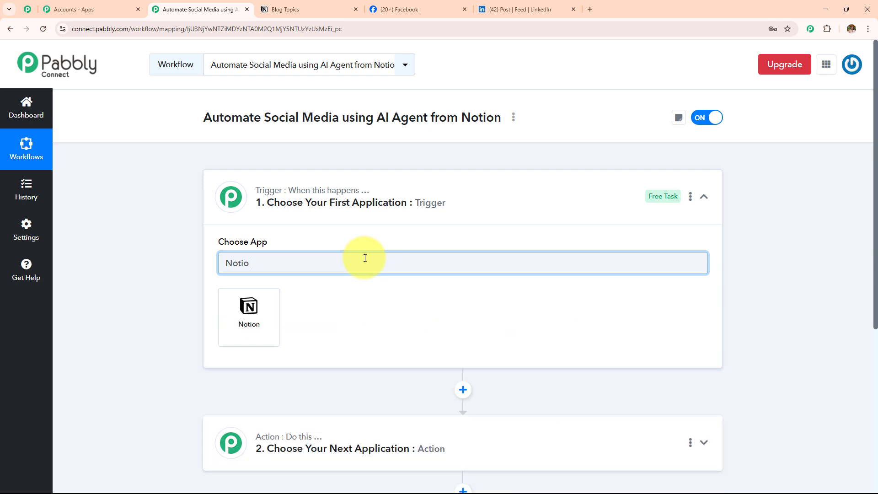
click(251, 323)
click(264, 315)
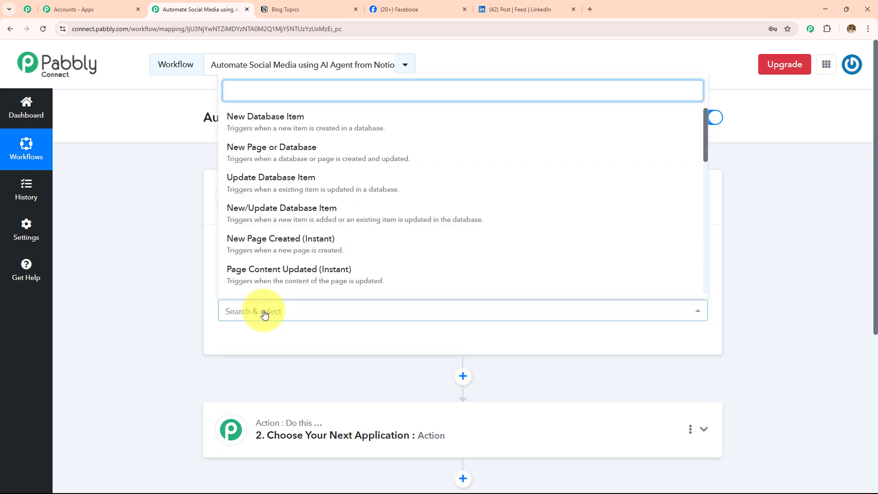
click(281, 120)
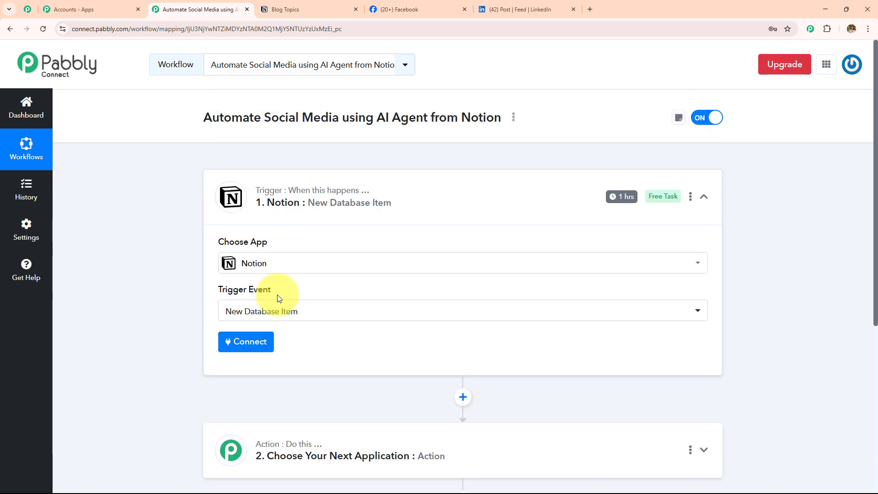
- Add a new Notion connection for the trigger and allow Pabbly Connect access to the preselected private pages
click(262, 343)
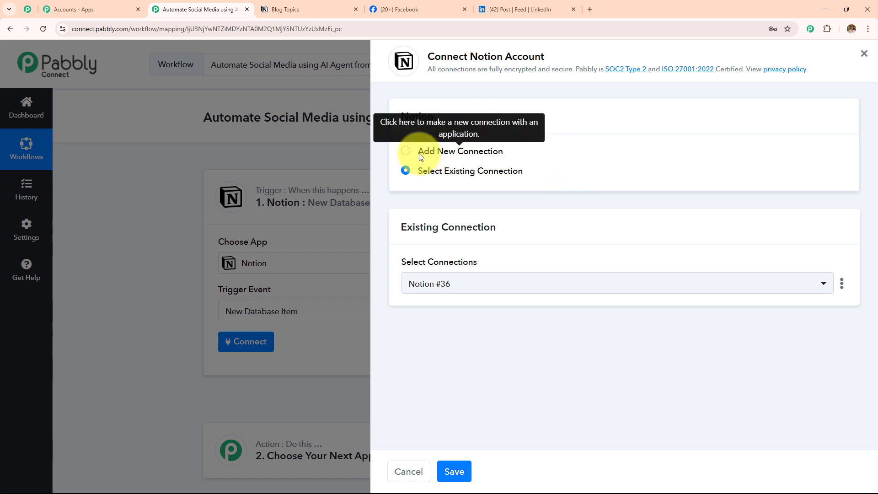
click(407, 152)
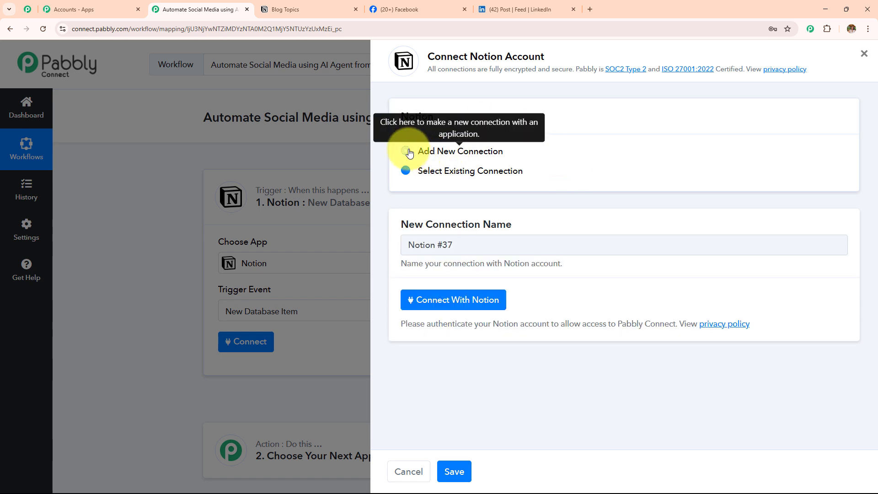
click(459, 307)
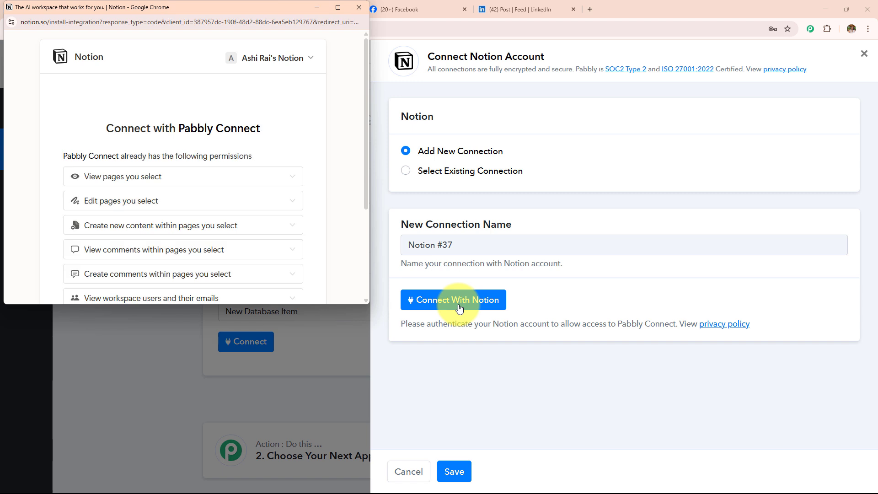
scroll(227, 217, down, 3)
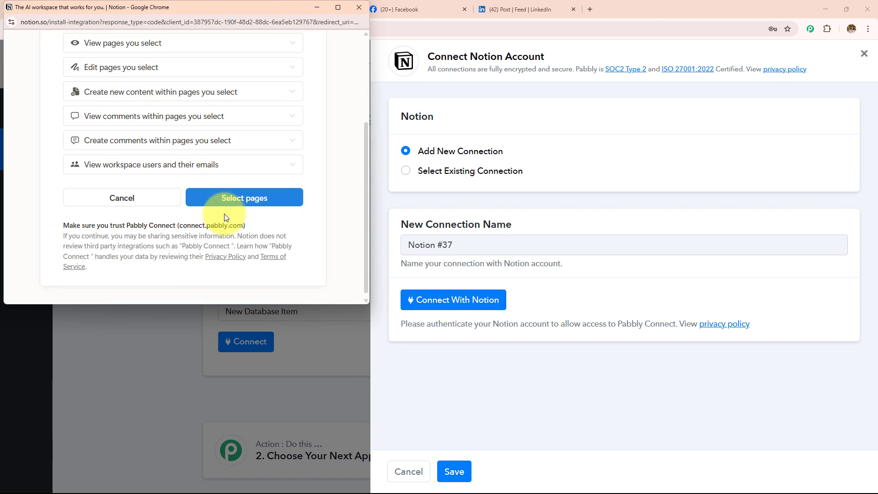
click(233, 198)
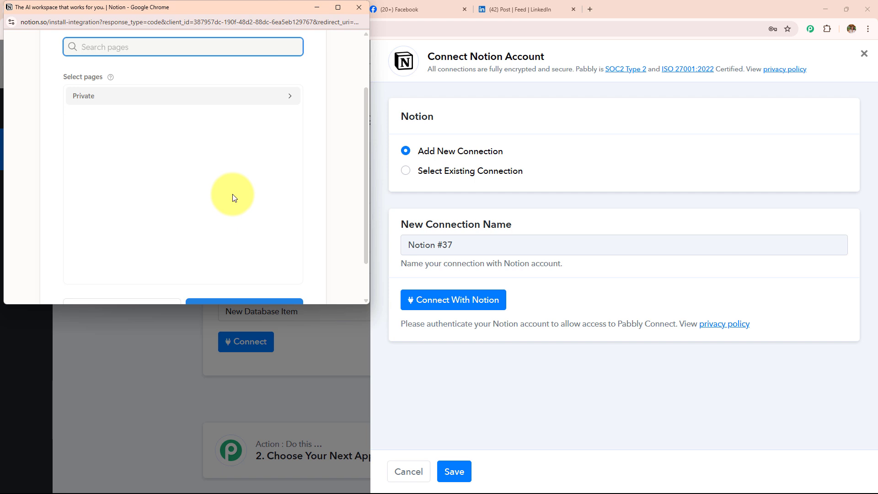
click(252, 101)
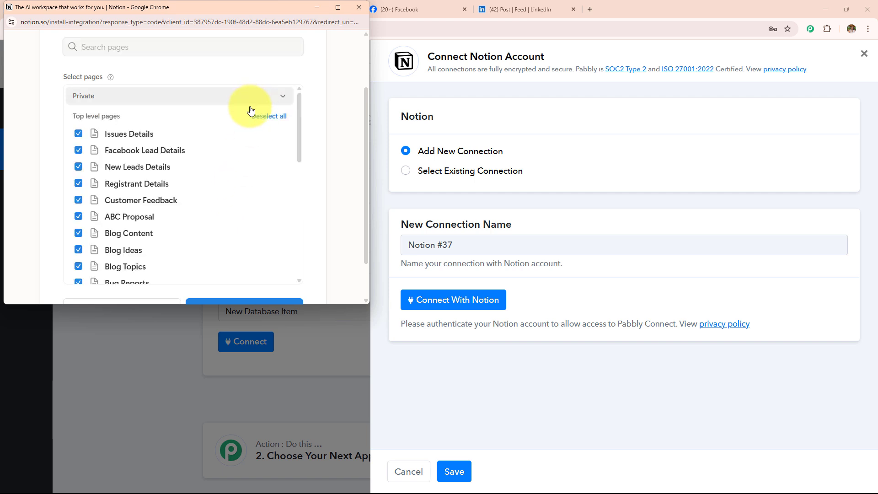
scroll(251, 206, down, 10)
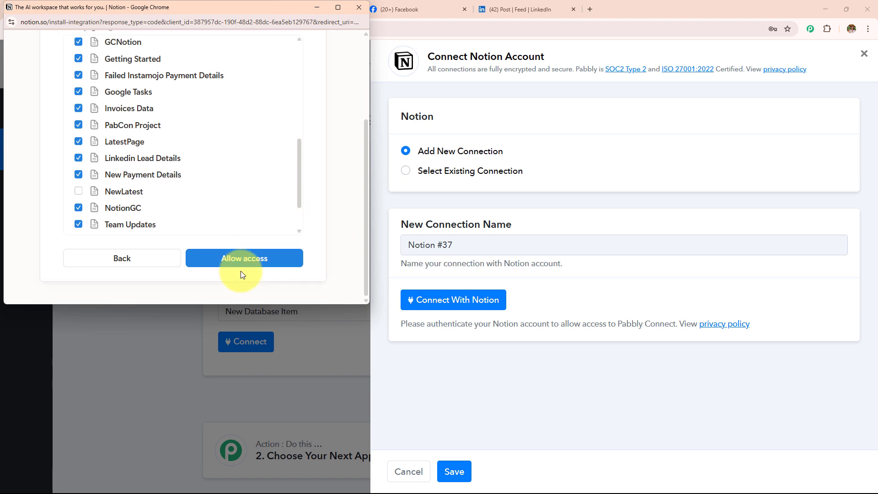
click(241, 262)
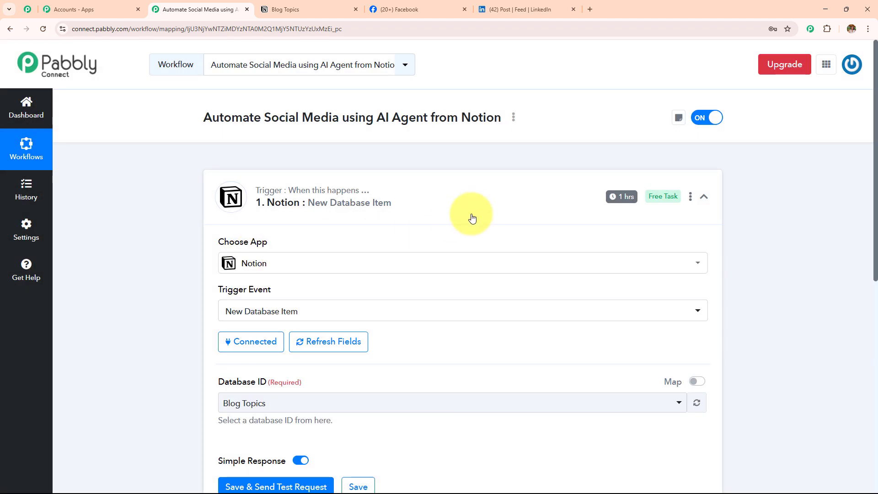
- Check the database's title in Notion and select Blog Topics as the trigger's database ID
scroll(475, 214, down, 2)
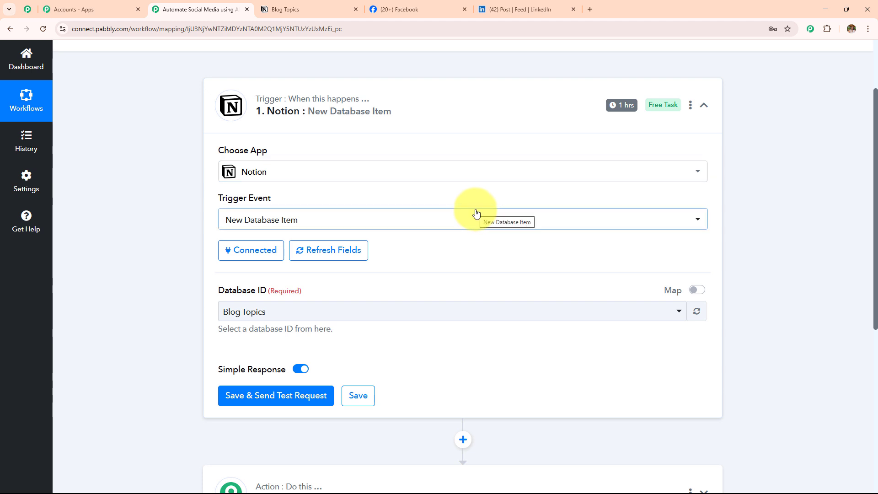
drag(219, 290, 377, 300)
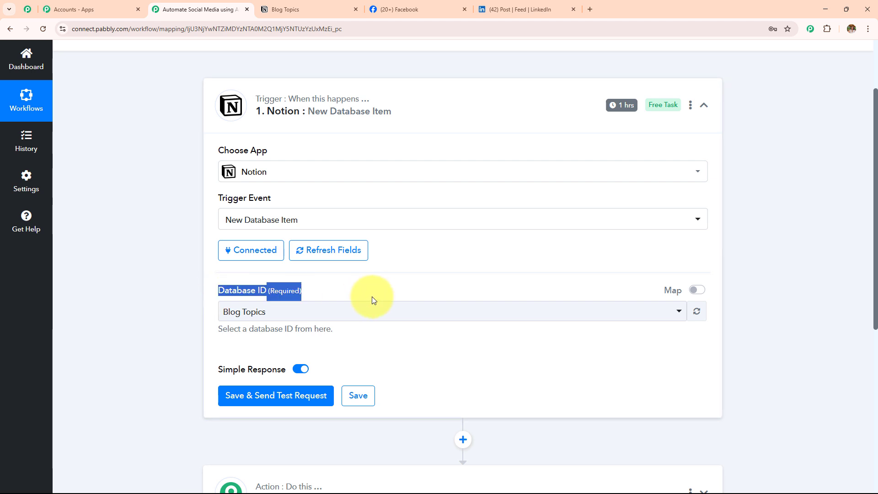
click(372, 312)
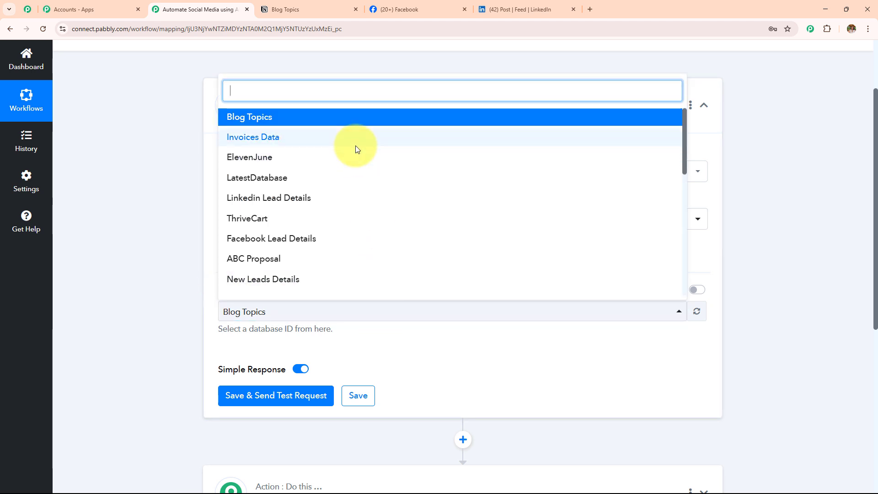
scroll(352, 219, down, 8)
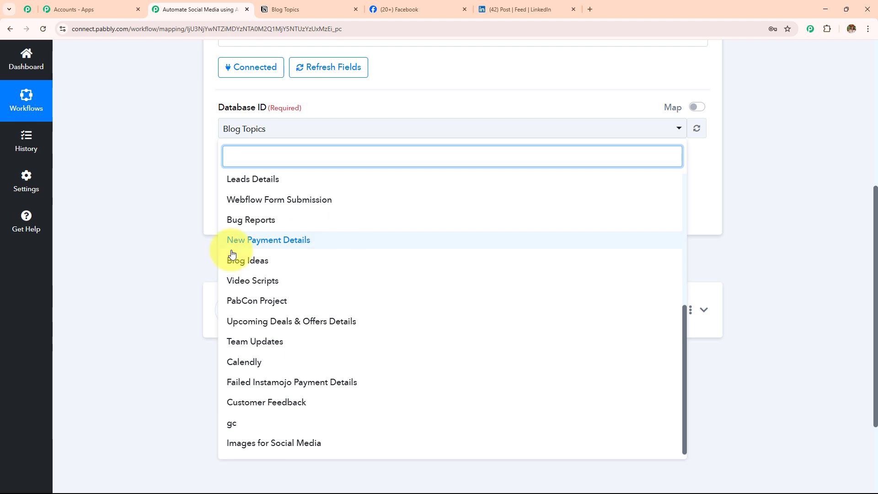
click(199, 191)
click(310, 7)
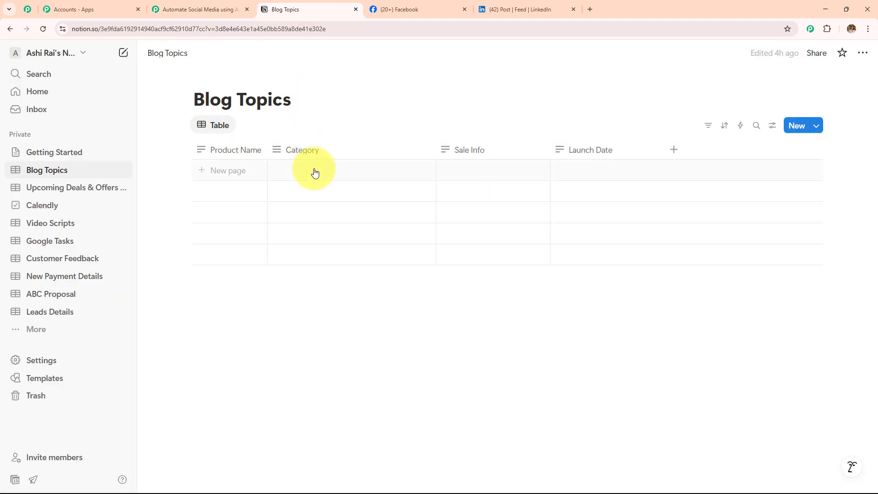
drag(196, 98, 366, 96)
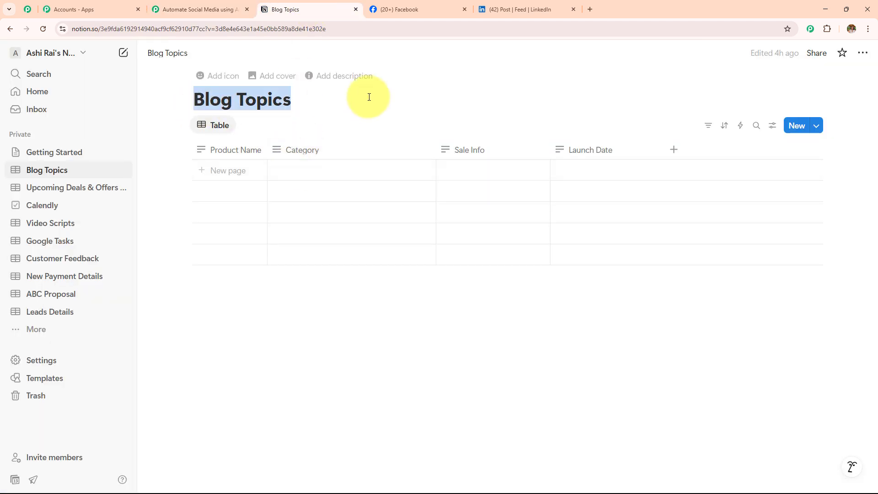
click(186, 3)
click(275, 140)
click(283, 180)
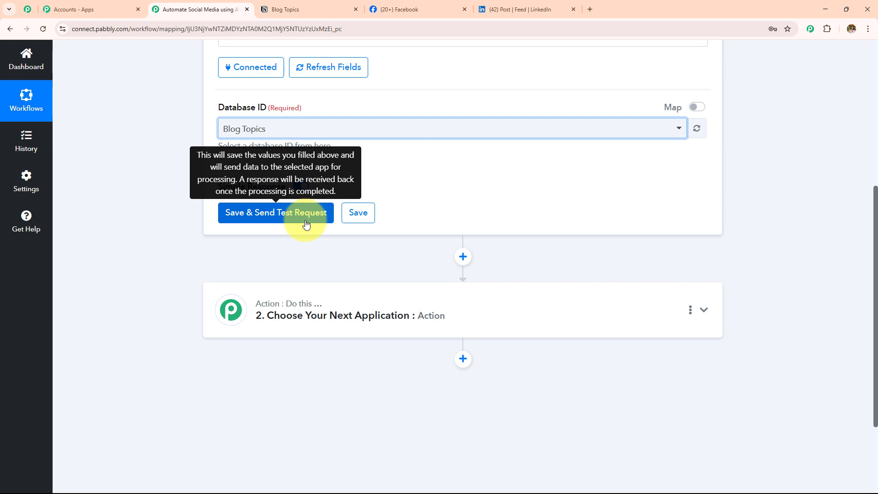
- Add an item to the Blog Topics table in Notion with product name "Urban Luxe Blazer" and category "Men's Fashion"
click(293, 9)
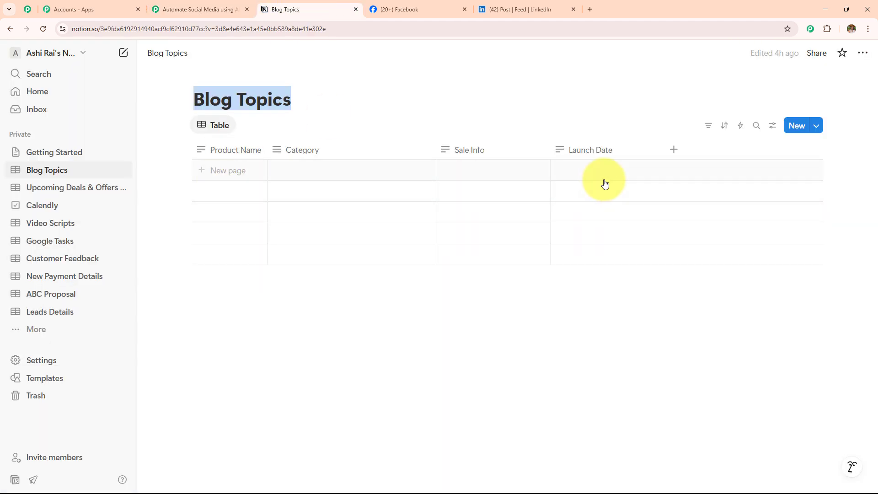
click(225, 171)
click(218, 167)
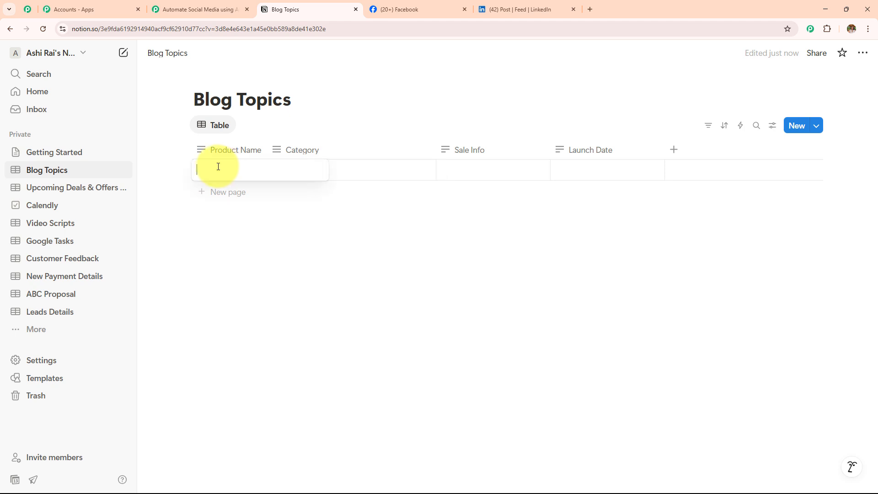
text(Urban Luxe Blazer)
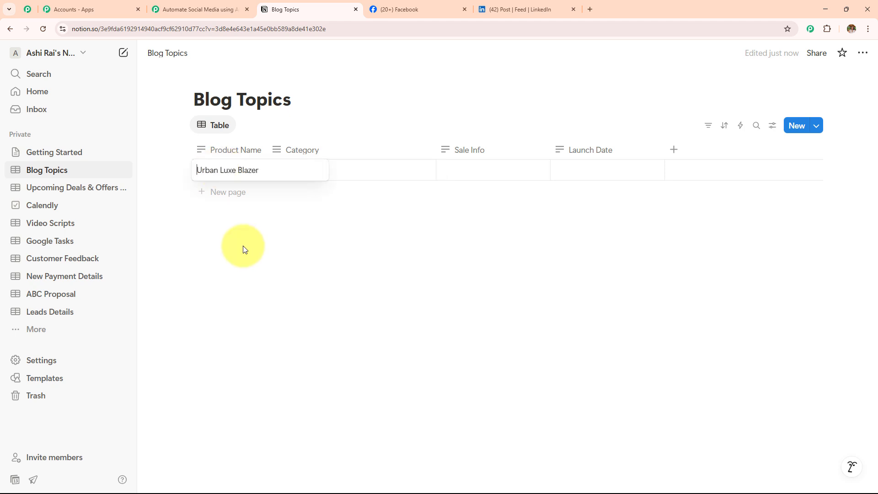
click(309, 170)
text(Men's Fashion)
key(Return)
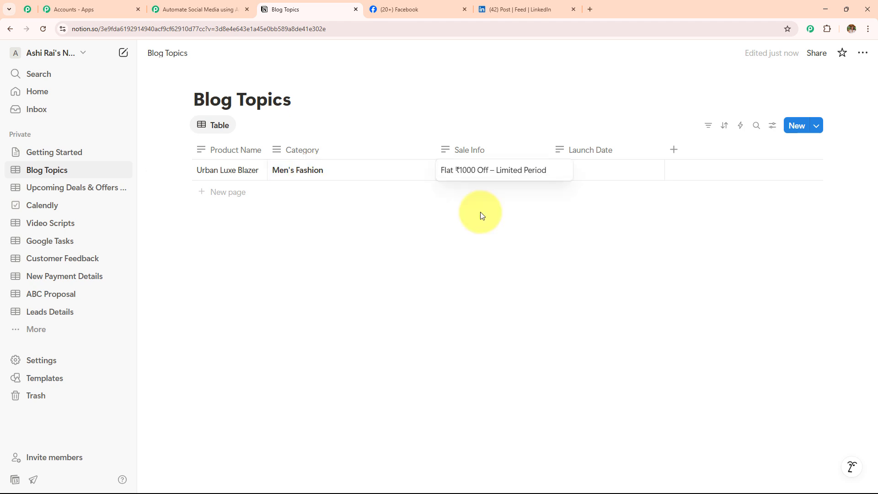
- Fill in the new item's sale info as "Flat ₹1000 Off – Limited Period" and its launch date as 2025-06-20
key(Return)
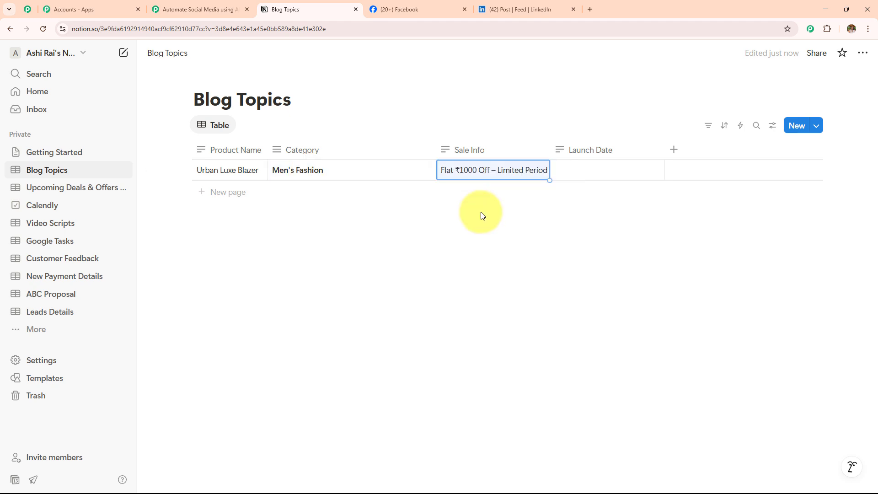
click(581, 173)
text(2025-06-20)
key(Return)
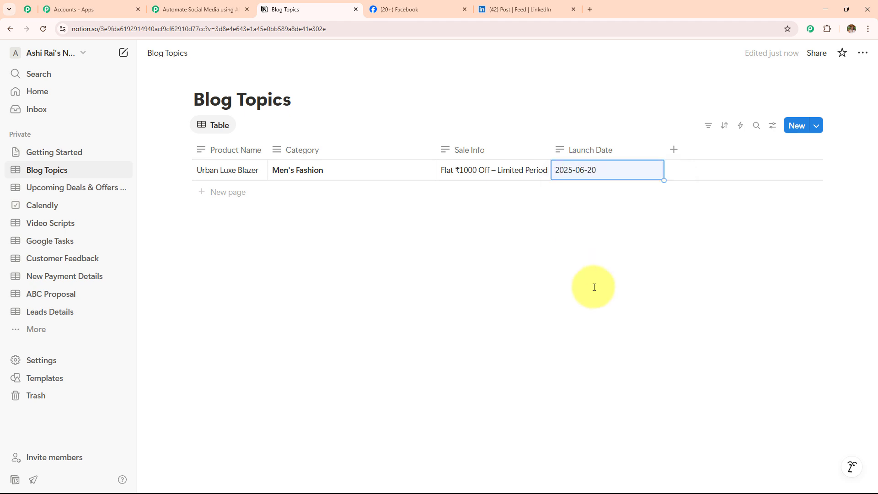
click(500, 241)
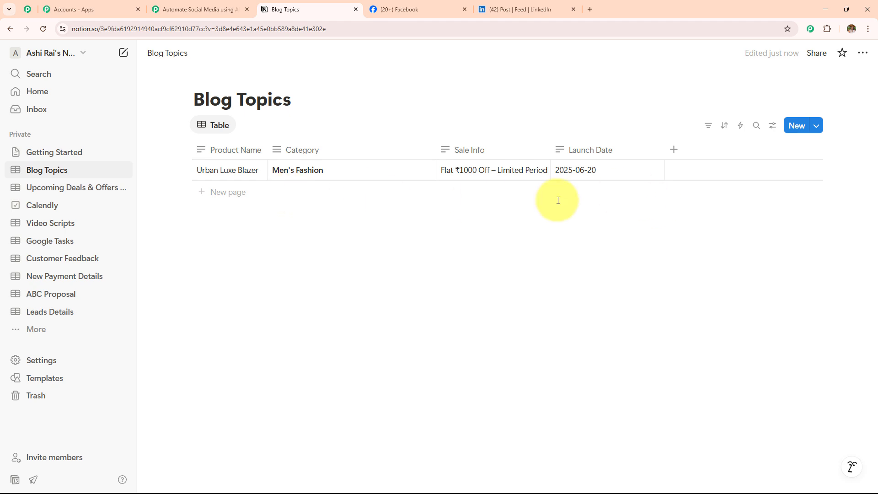
- Return to Pabbly Connect, save the Notion trigger and send a test request
click(201, 9)
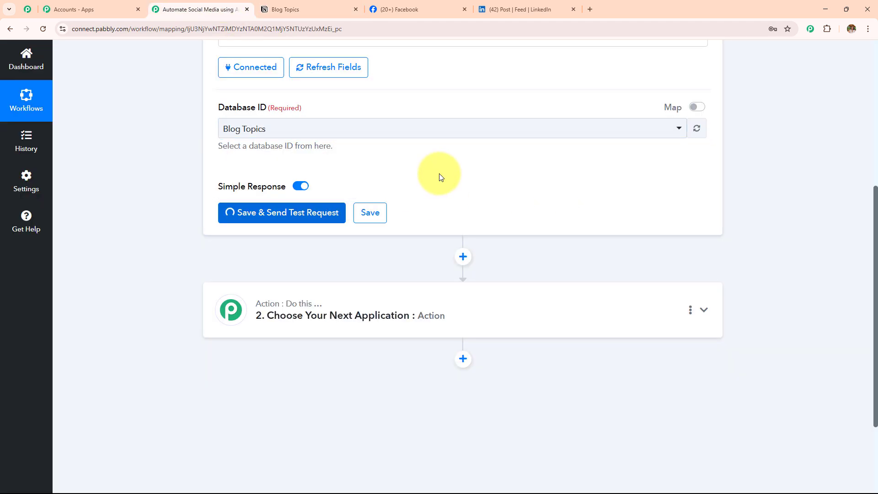
click(297, 9)
click(212, 9)
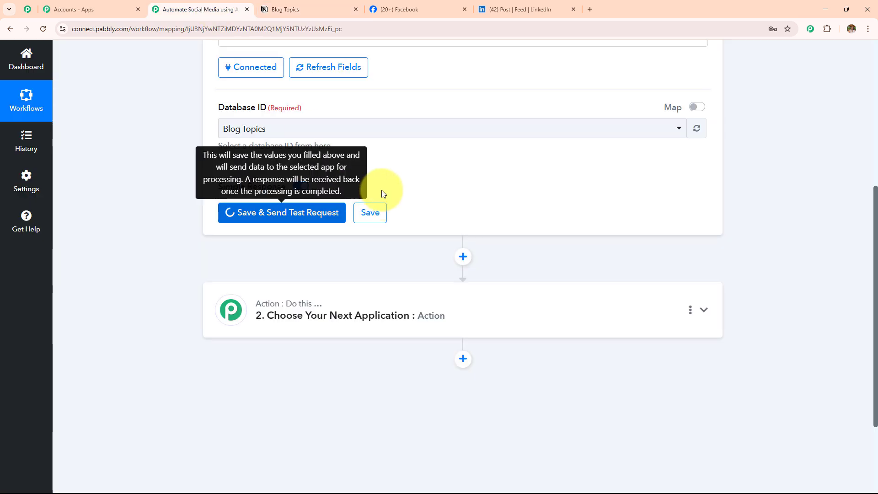
- Examine the trigger's test response for the sale info, product name, launch date and category of the new Notion item
scroll(508, 185, down, 1)
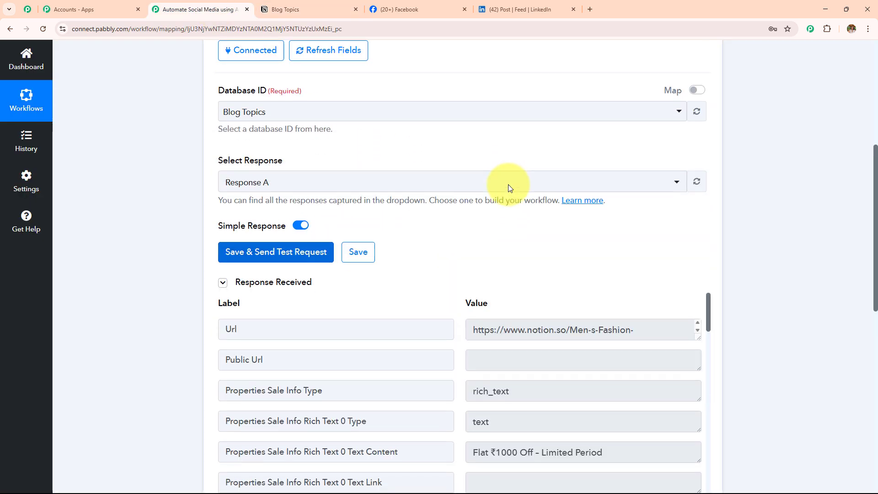
scroll(508, 185, down, 2)
scroll(499, 228, down, 3)
scroll(593, 206, down, 2)
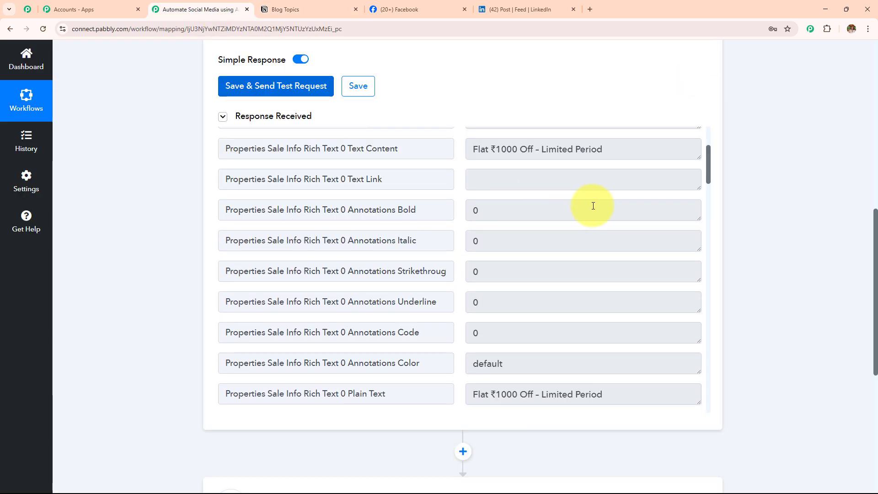
click(614, 148)
scroll(484, 281, down, 3)
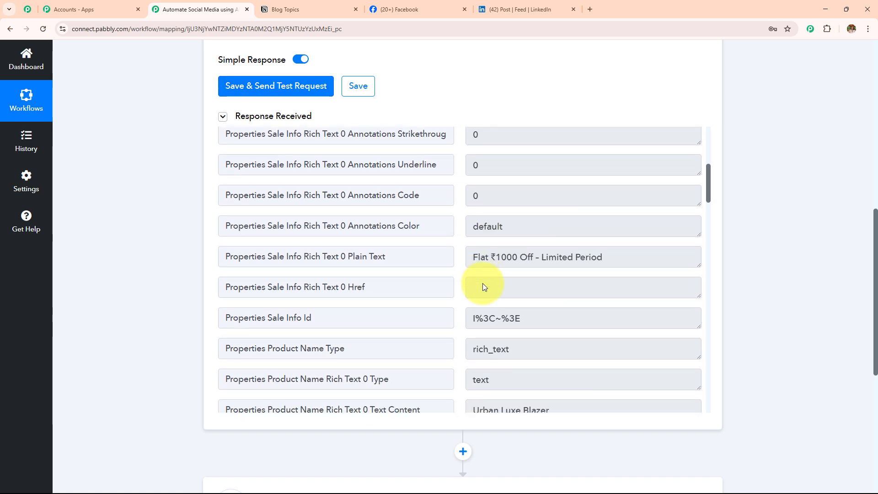
scroll(484, 287, down, 6)
click(573, 179)
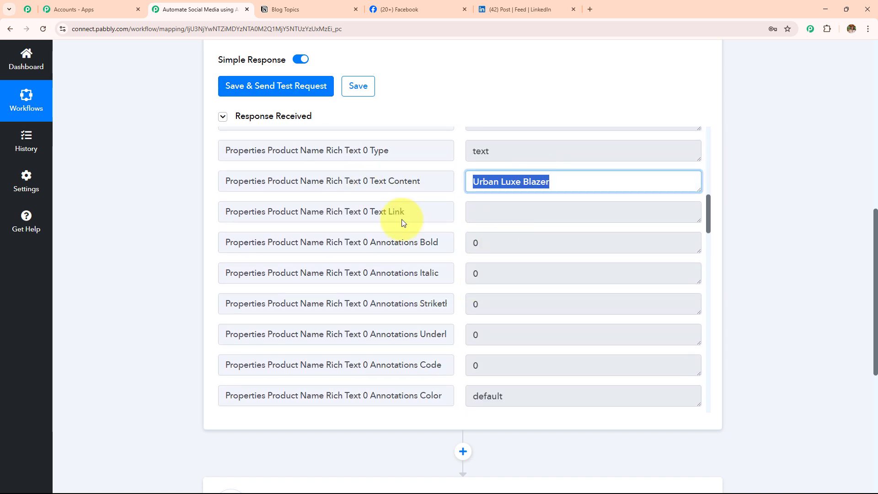
scroll(476, 238, down, 15)
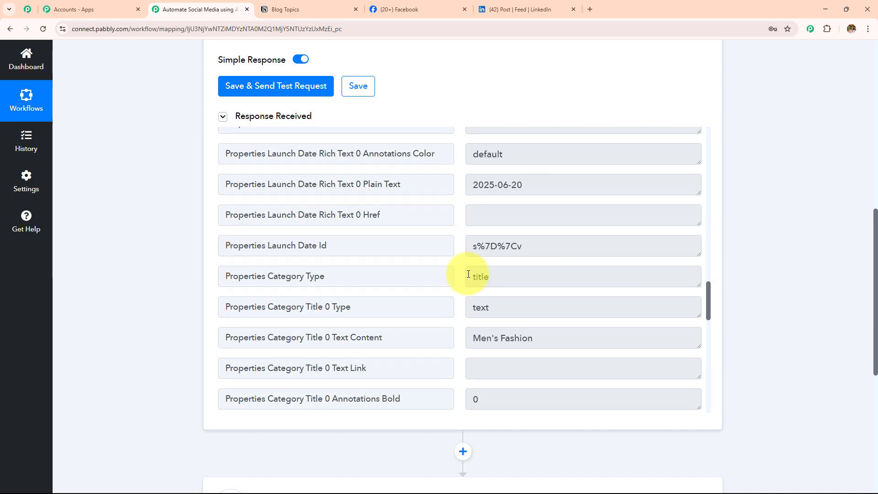
scroll(468, 274, down, 5)
click(533, 200)
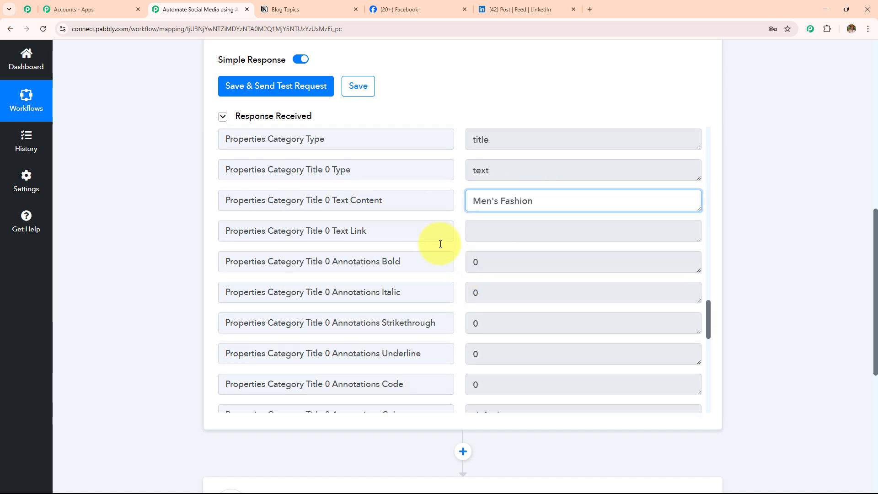
triple_click(570, 199)
scroll(515, 280, down, 6)
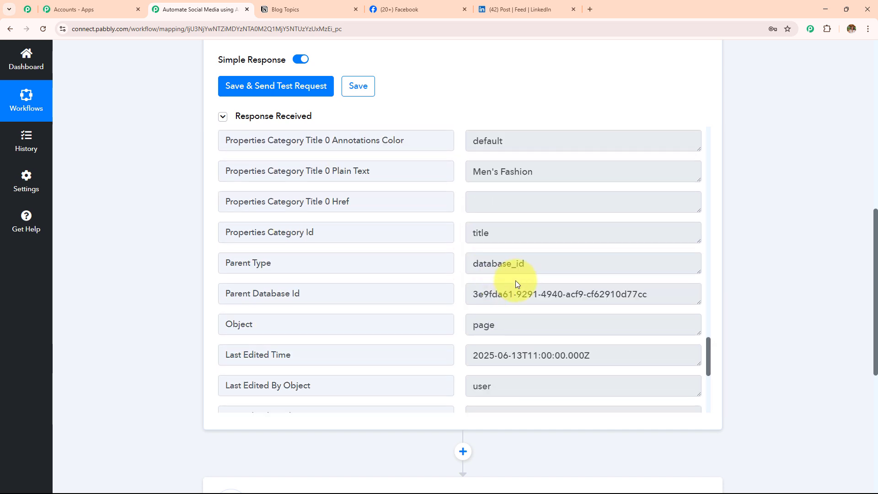
scroll(515, 281, down, 10)
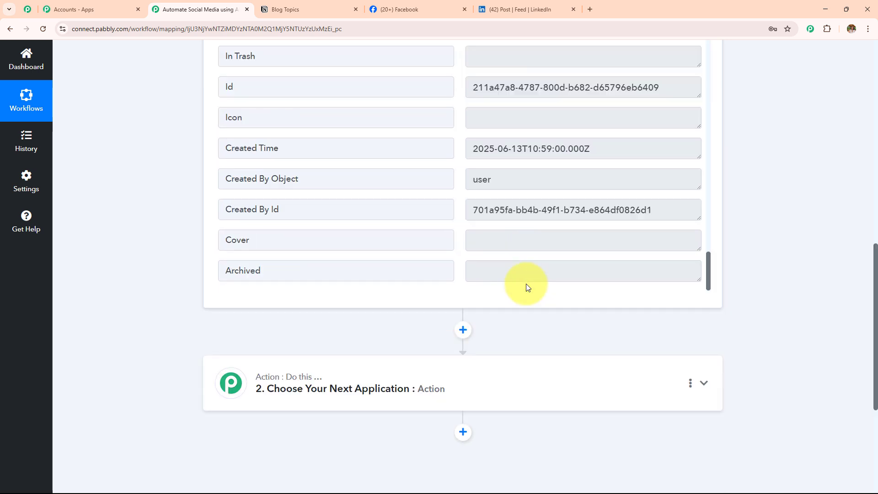
scroll(526, 284, up, 12)
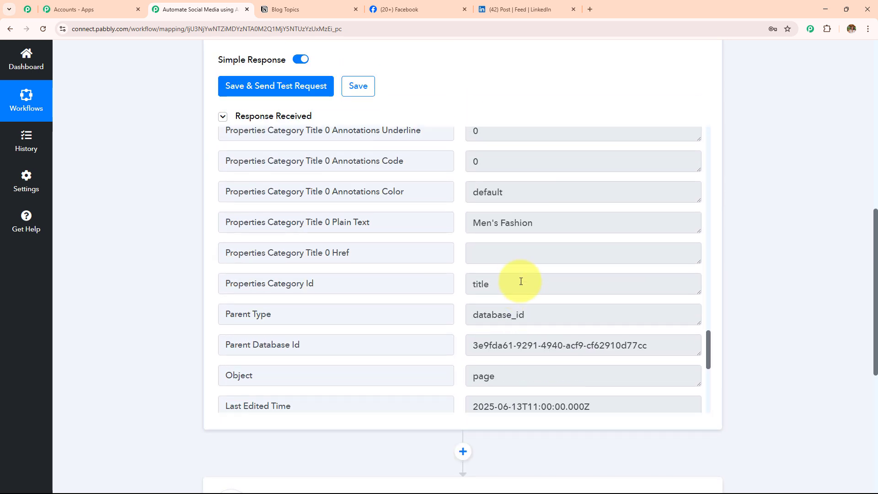
scroll(520, 281, up, 15)
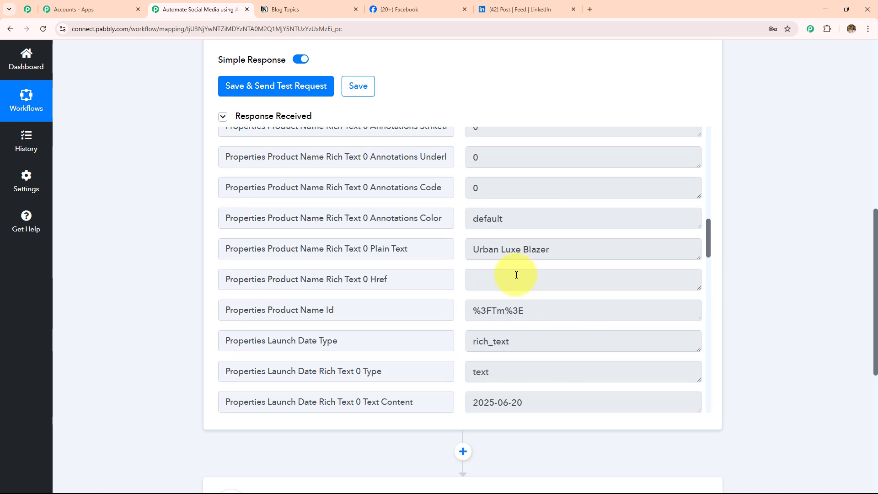
scroll(512, 270, up, 10)
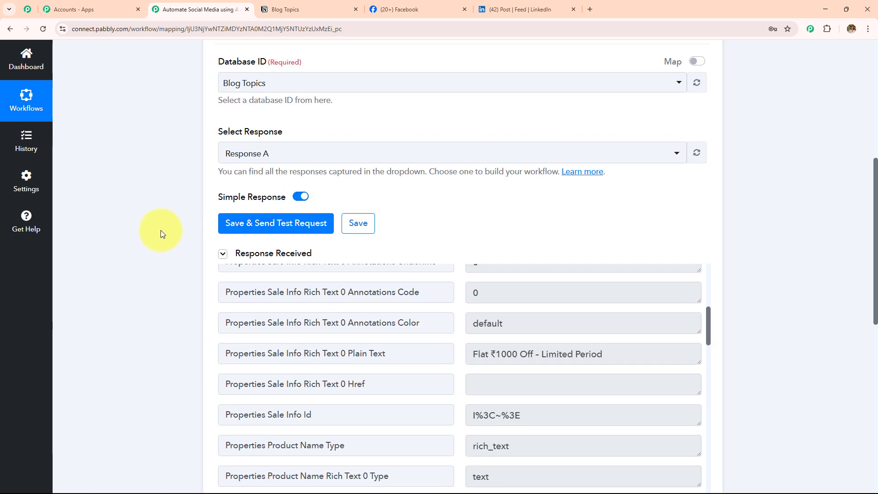
scroll(160, 230, up, 4)
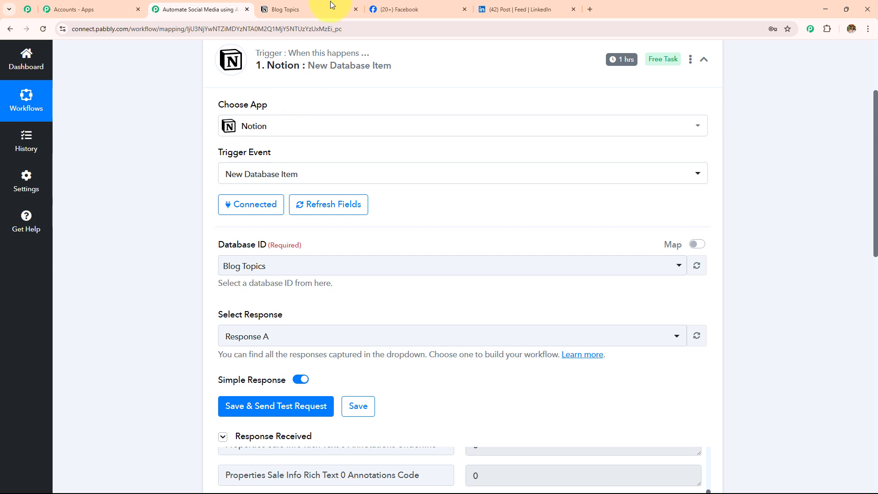
- Check the item's values in Notion's Blog Topics table and collapse the Notion trigger step in Pabbly Connect
click(310, 7)
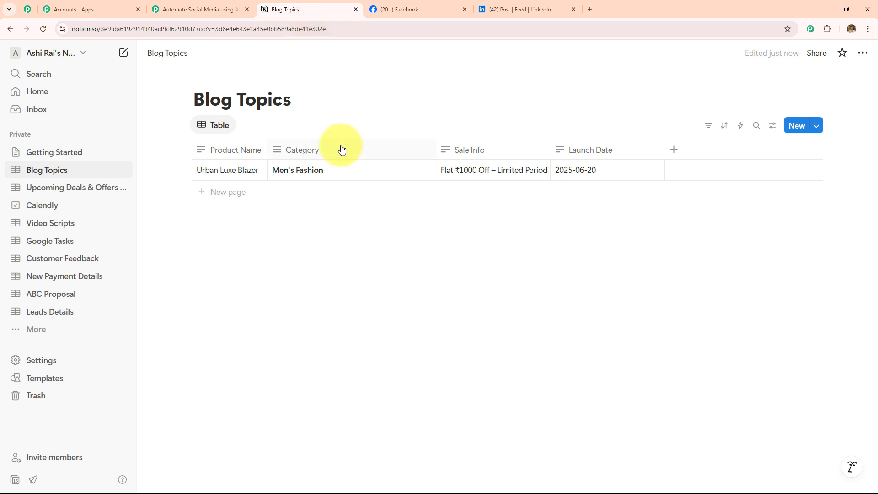
click(186, 4)
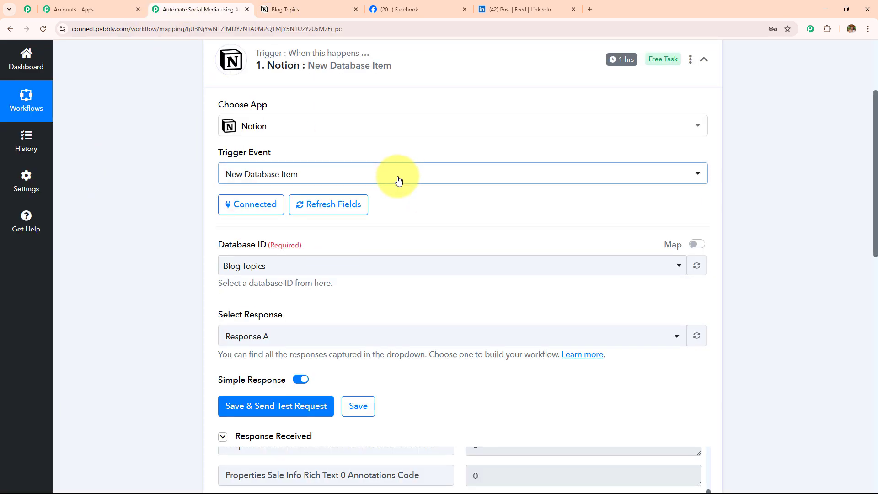
scroll(397, 180, up, 3)
click(404, 203)
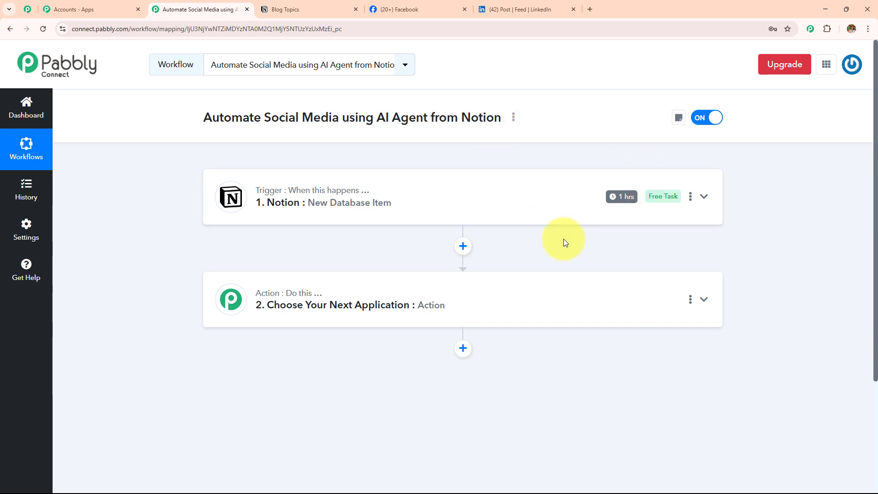
click(314, 8)
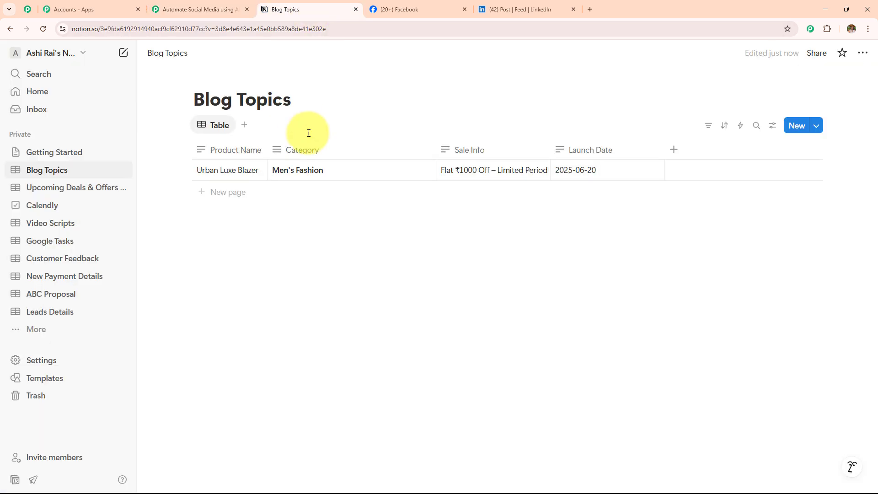
click(183, 8)
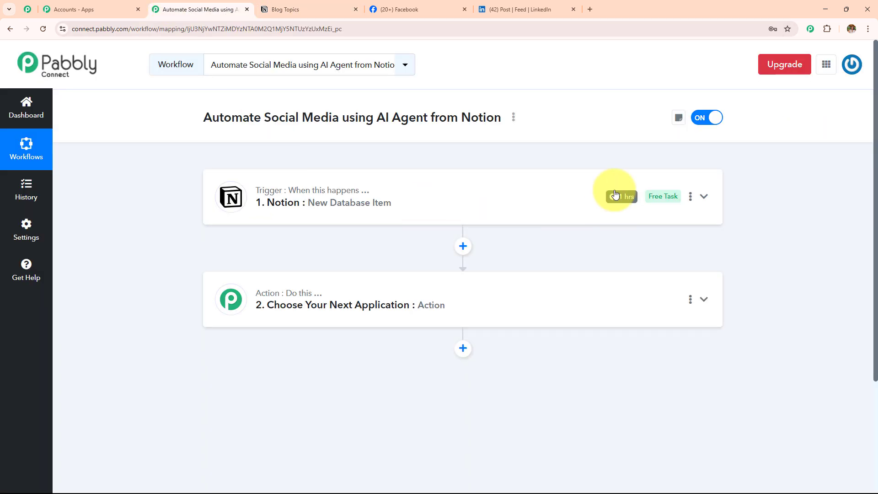
- Set the Notion trigger's time to check every 10 minutes and save it
click(691, 200)
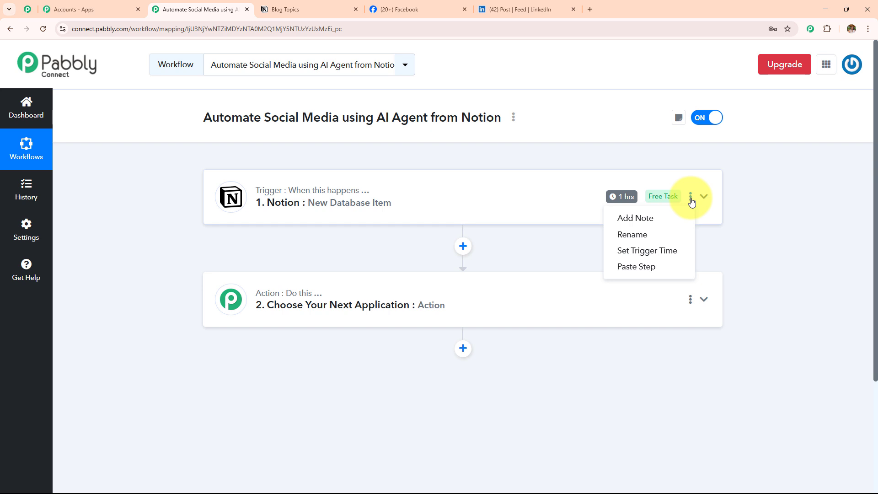
click(667, 250)
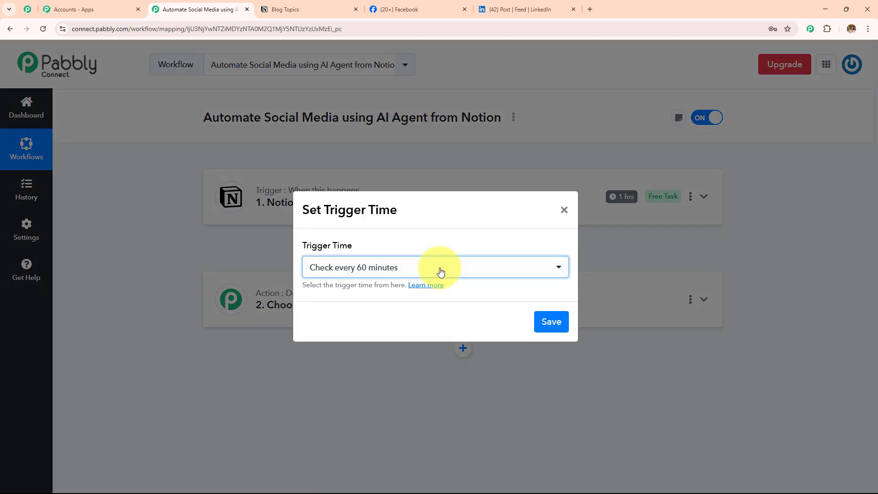
click(439, 270)
scroll(435, 348, down, 2)
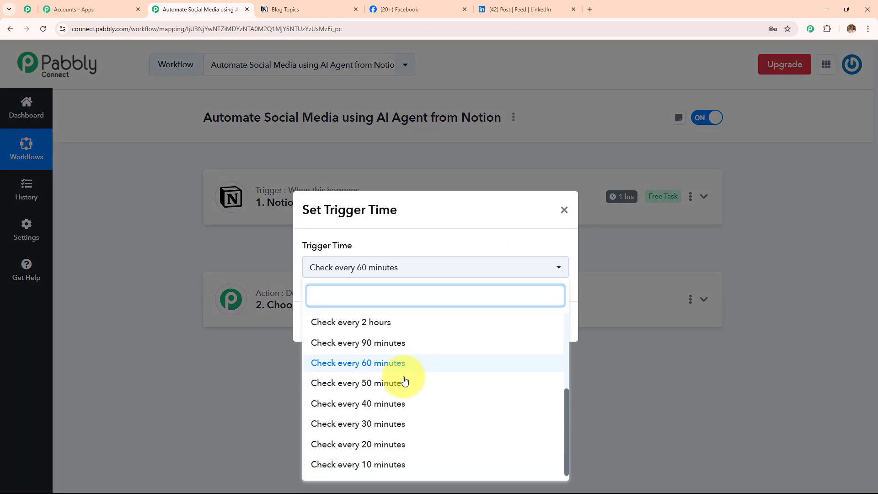
click(386, 470)
click(550, 322)
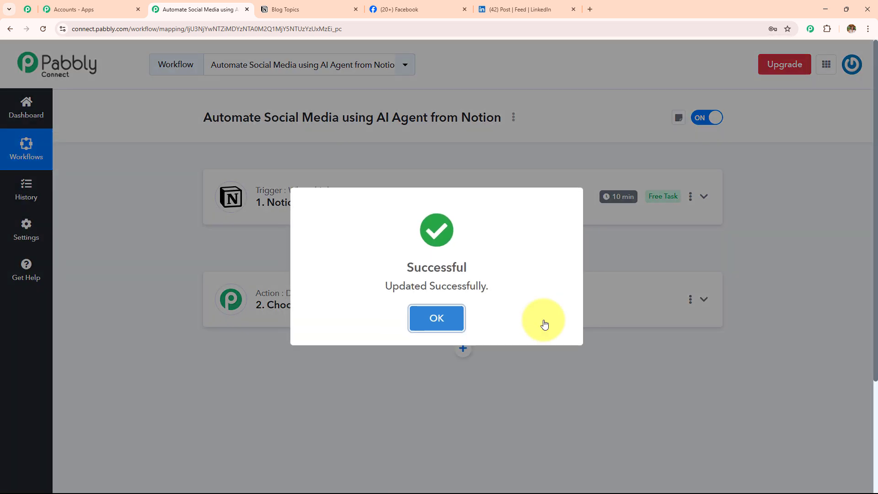
click(435, 317)
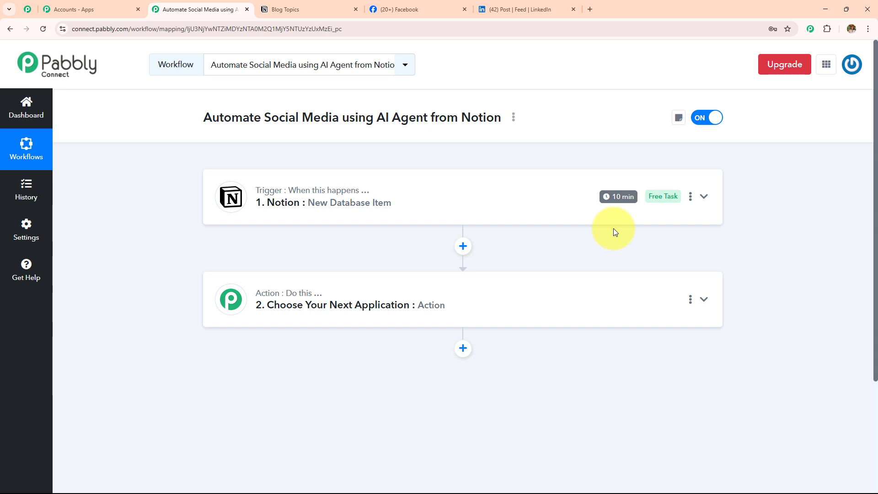
- Choose OpenAI (ChatGPT, DALL-E, Whisper) as the action app of the second step, with ChatGPT as its action event
click(388, 296)
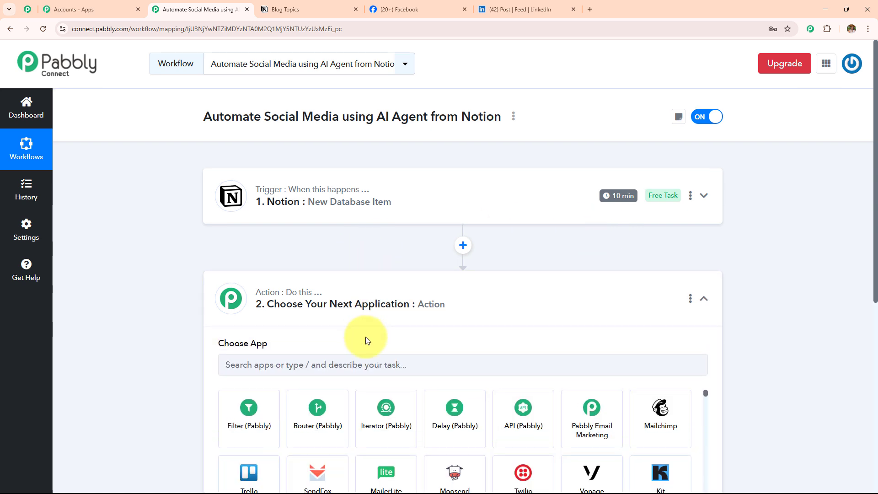
click(371, 239)
text(Ope)
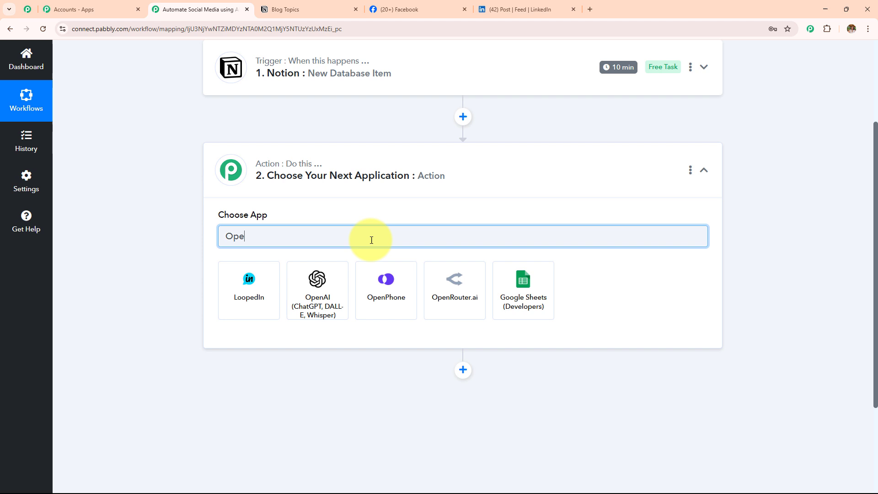
click(322, 295)
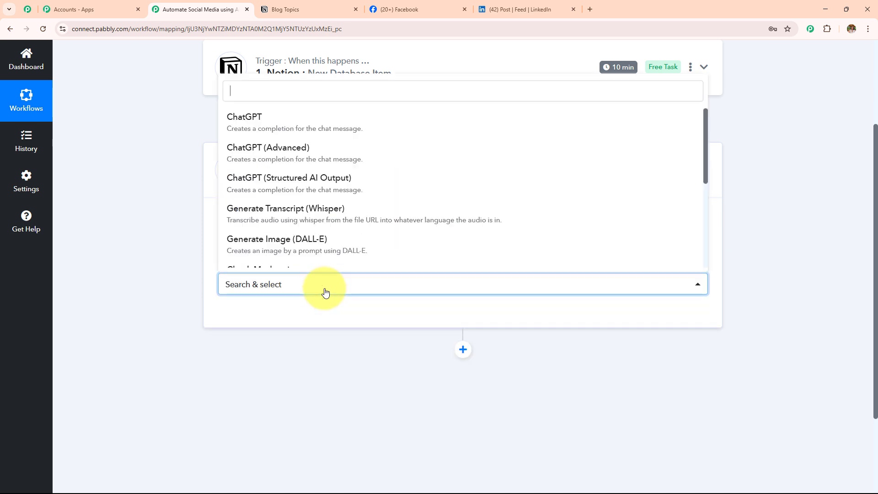
click(304, 126)
- Start a new connection for the OpenAI action and open the linked OpenAI API Keys page
click(270, 313)
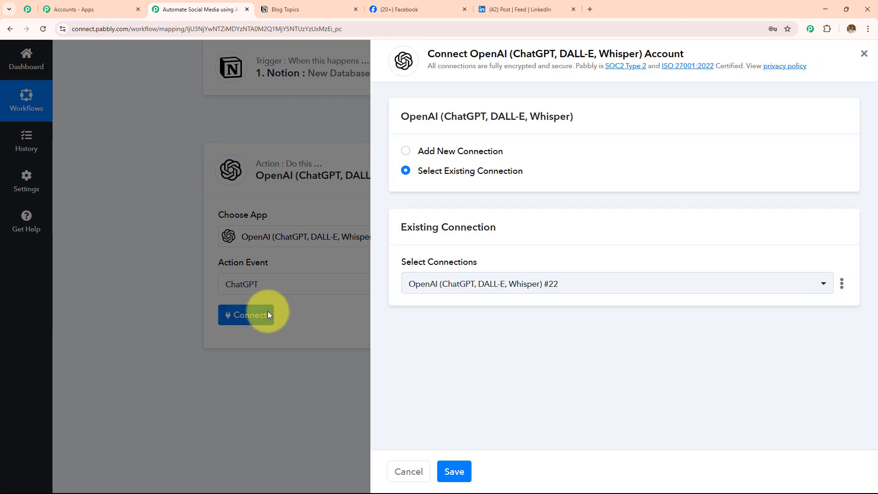
double_click(403, 154)
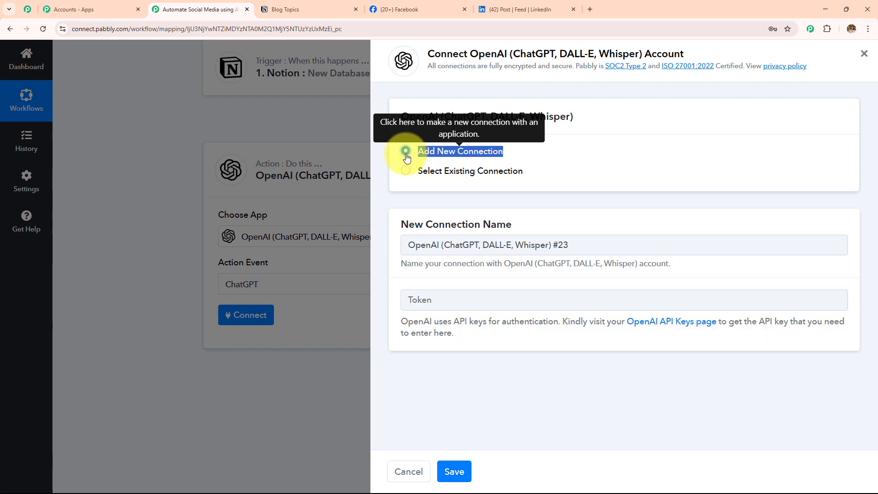
drag(398, 318, 476, 348)
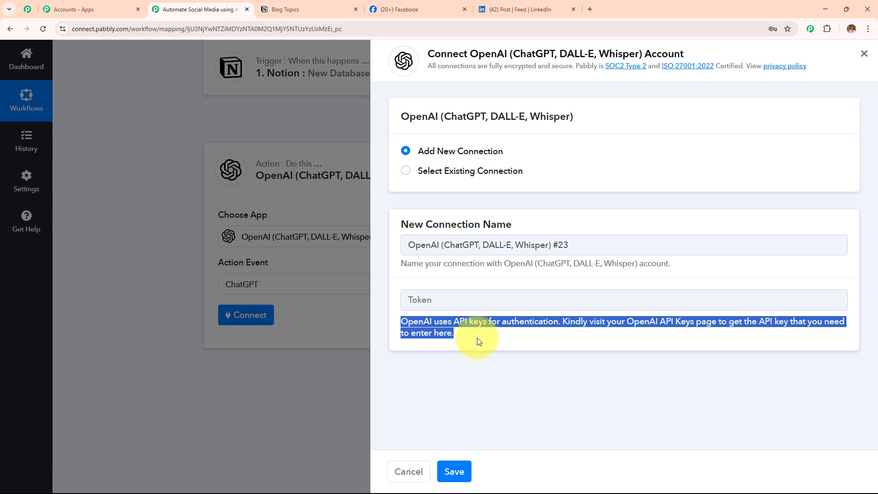
click(477, 337)
click(647, 322)
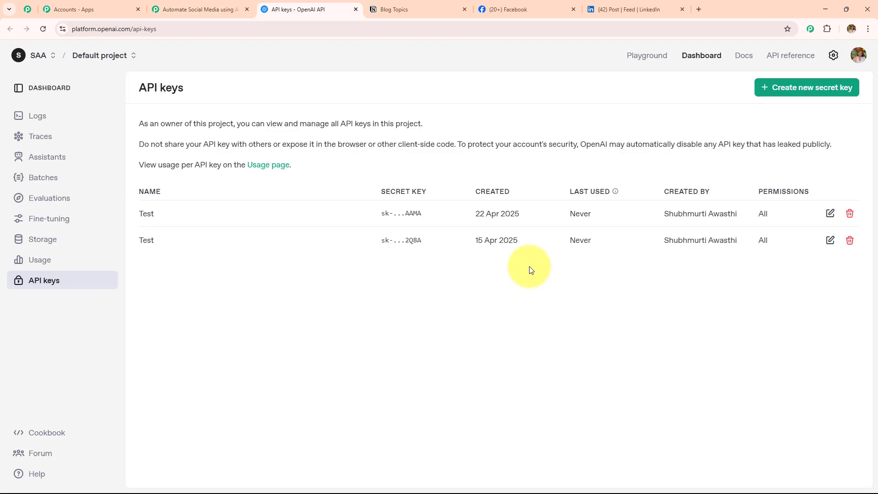
drag(139, 89, 298, 93)
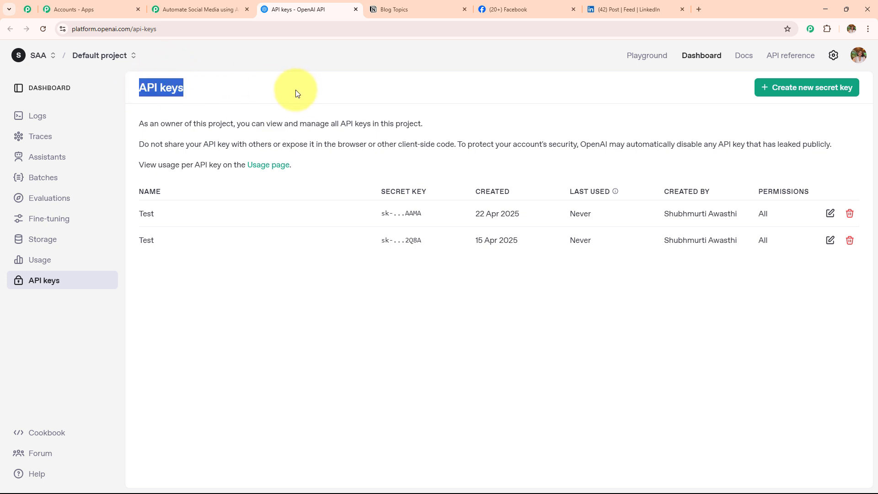
click(791, 95)
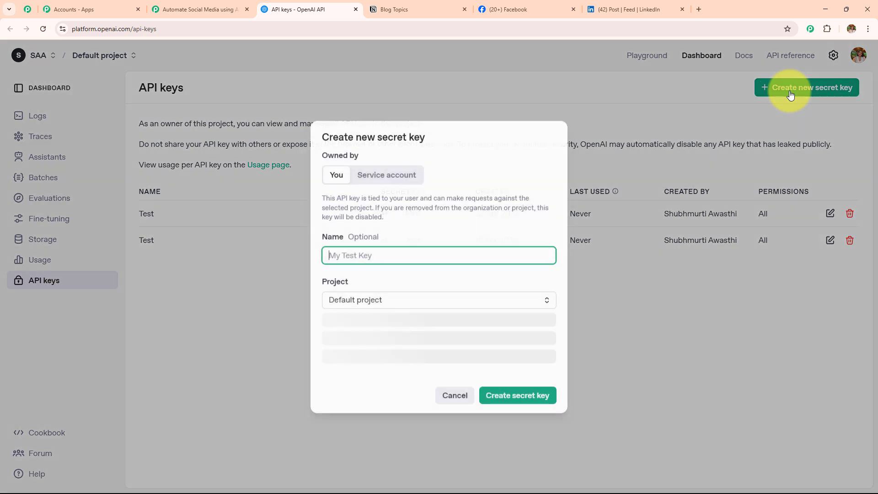
click(471, 265)
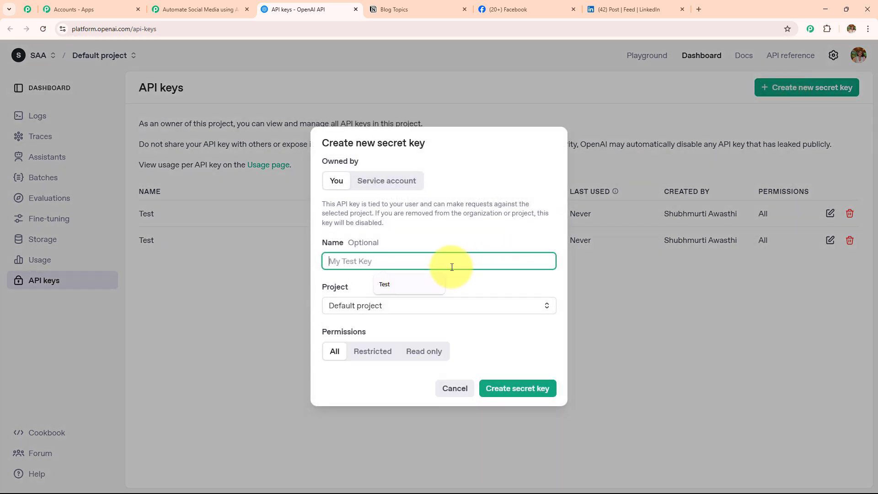
click(408, 287)
drag(367, 261, 274, 270)
click(392, 303)
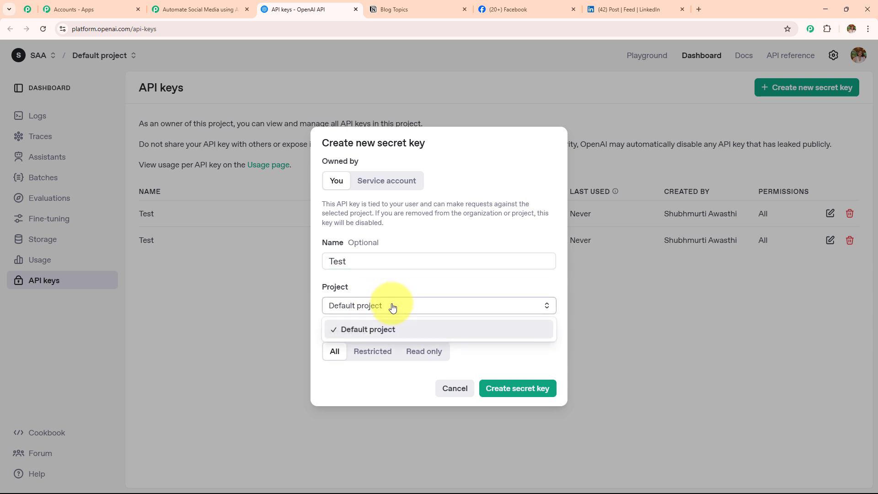
click(393, 305)
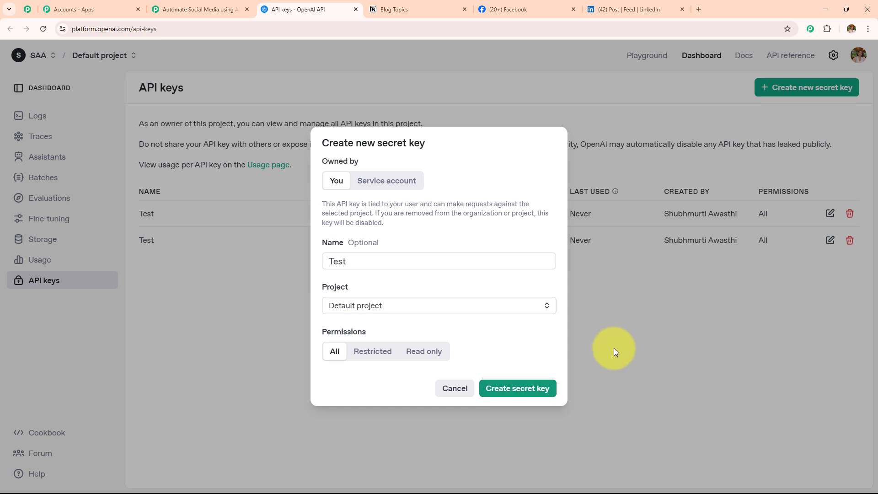
click(615, 345)
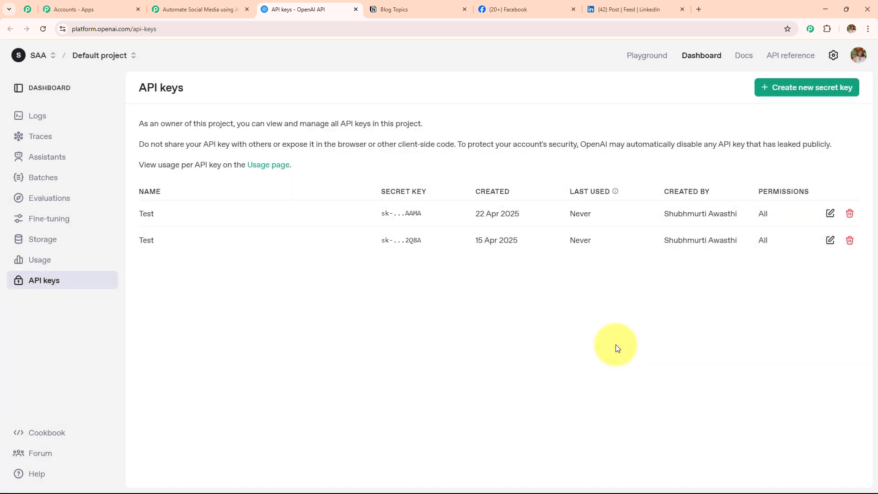
- Return to the Pabbly Connect workflow and save the OpenAI action with the existing connection OpenAI (ChatGPT, DALL-E, Whisper) #22
click(212, 9)
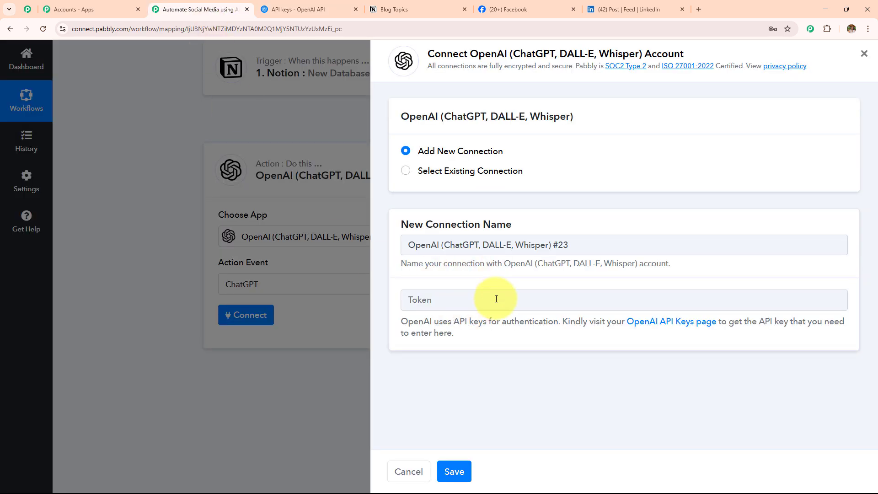
click(407, 172)
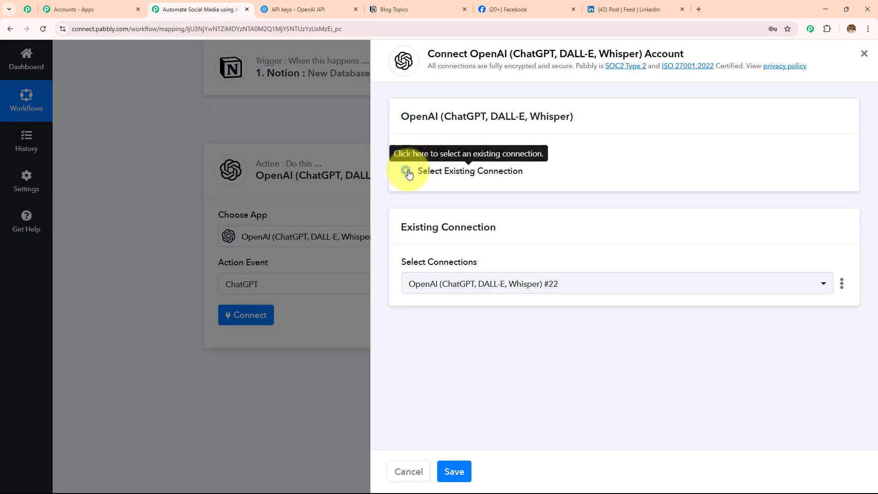
drag(417, 171, 533, 176)
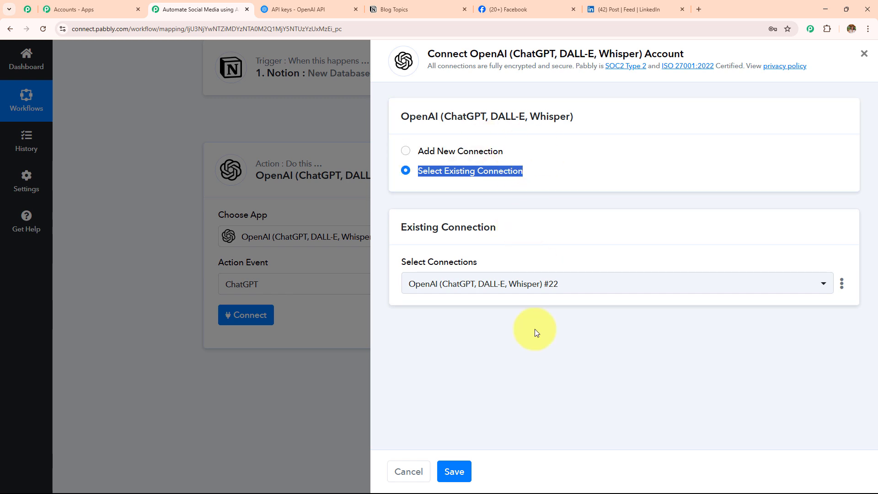
click(459, 464)
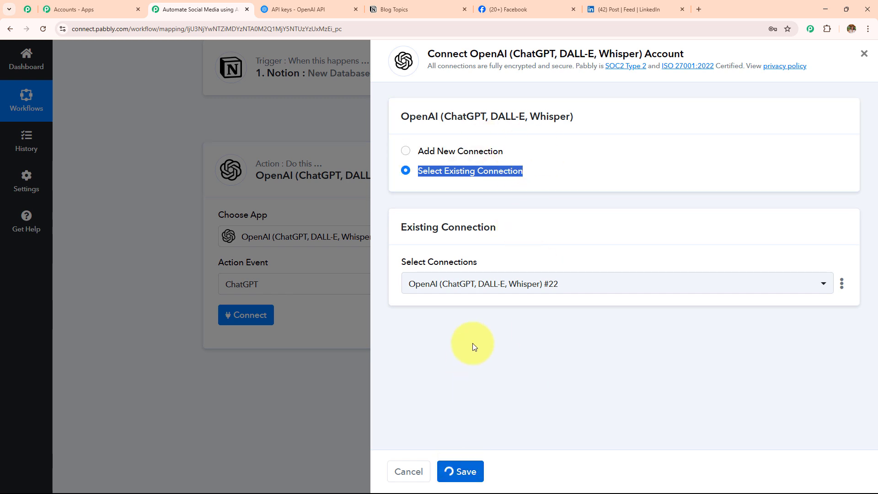
- Set the ChatGPT action's AI model to gpt-4o-mini
scroll(449, 254, down, 4)
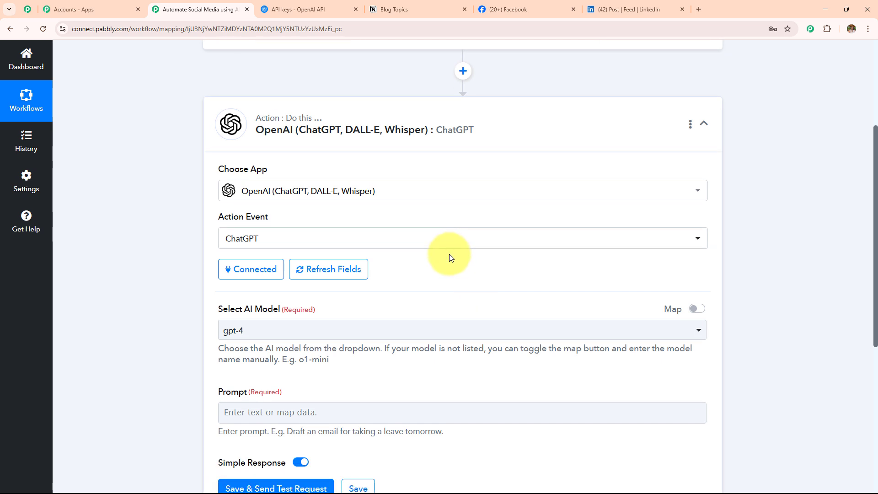
drag(243, 172, 394, 172)
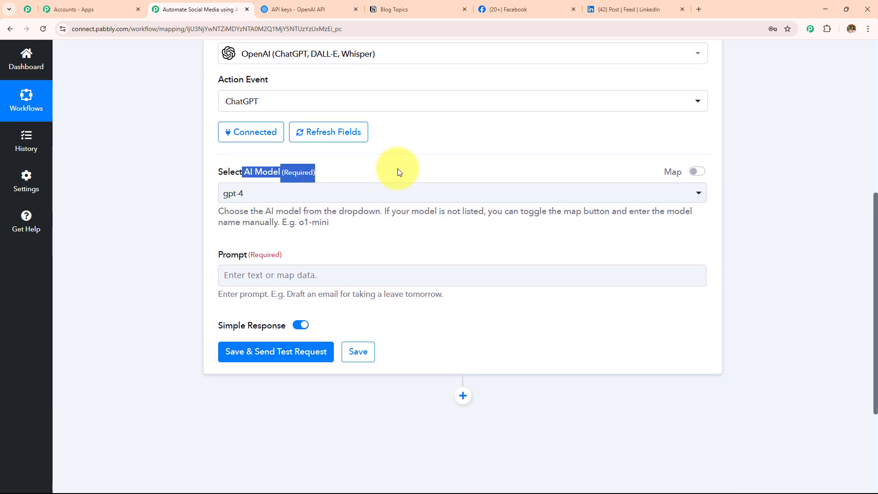
drag(219, 255, 343, 255)
click(357, 194)
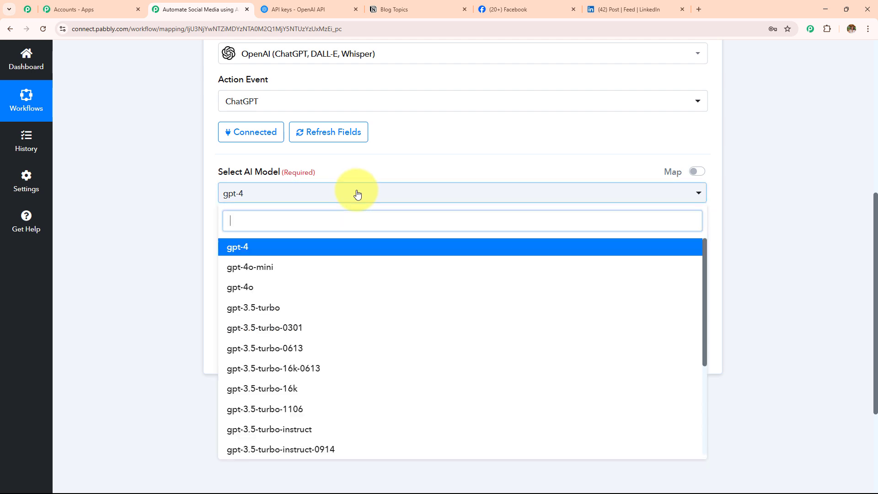
click(278, 272)
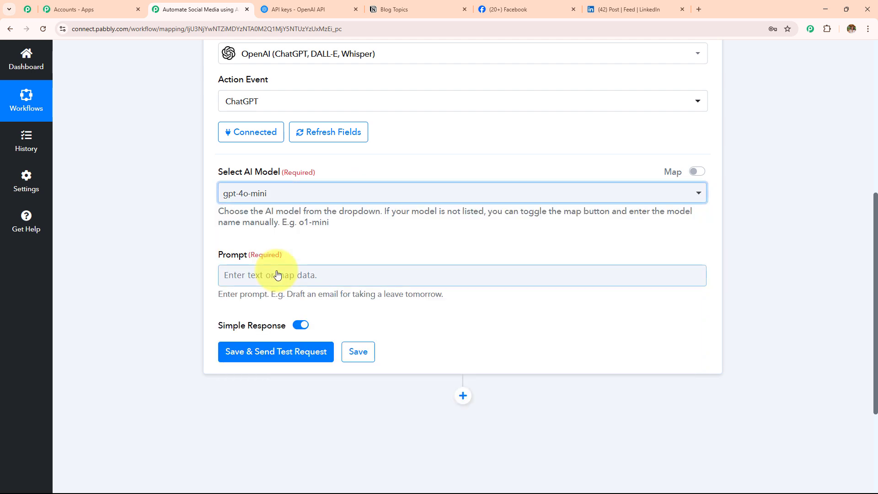
- Write a prompt for a short, catchy social media post with fashion hashtags for Facebook and LinkedIn, leaving dot placeholders for category, item name and promotion
scroll(378, 167, down, 3)
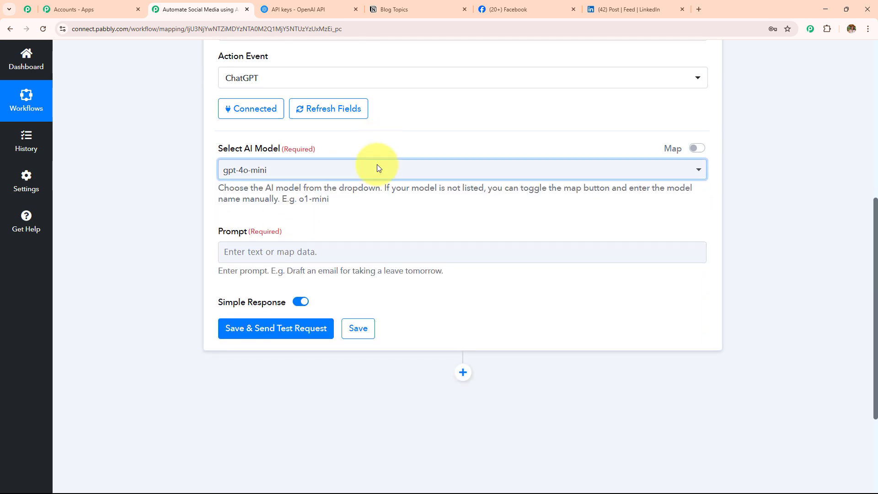
drag(220, 119, 412, 110)
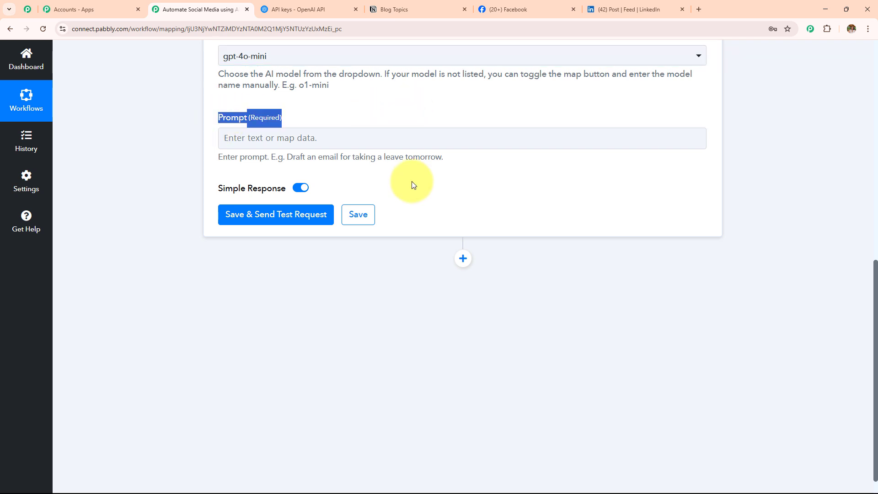
scroll(413, 183, up, 8)
scroll(412, 185, up, 2)
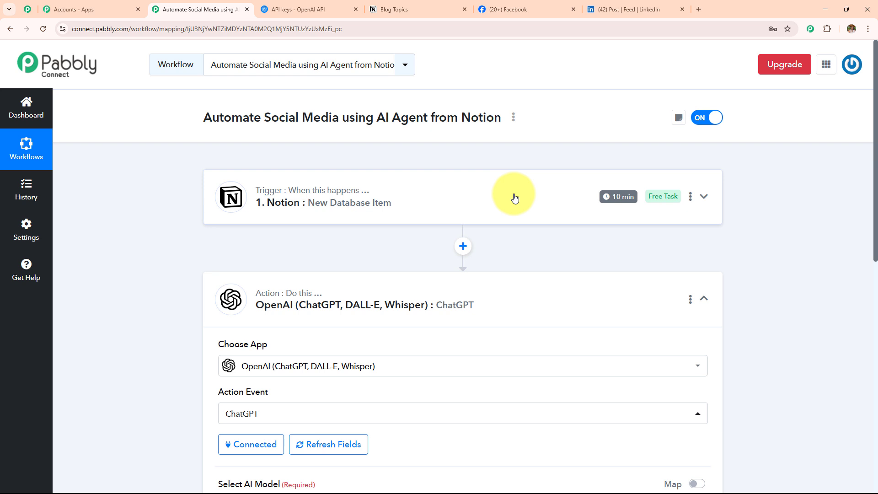
scroll(515, 196, down, 8)
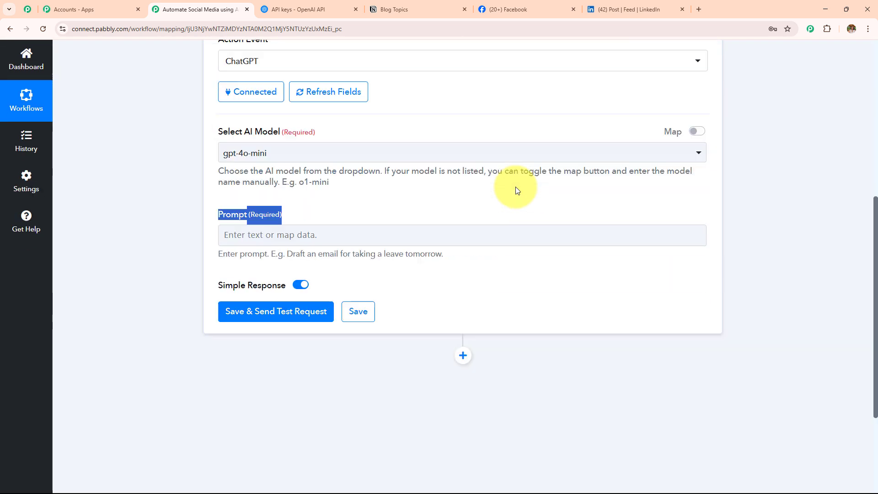
scroll(516, 188, down, 1)
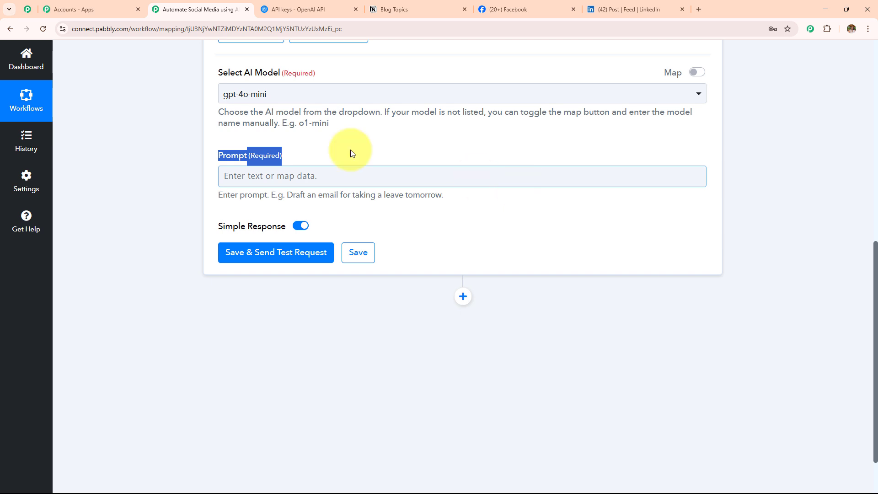
text(Generate a social media post for a .. item called ".." with the following promotion: ... Make it short, catchy, and include relevant fashion hashtags, so that i can directly post to facebook and linkedin)
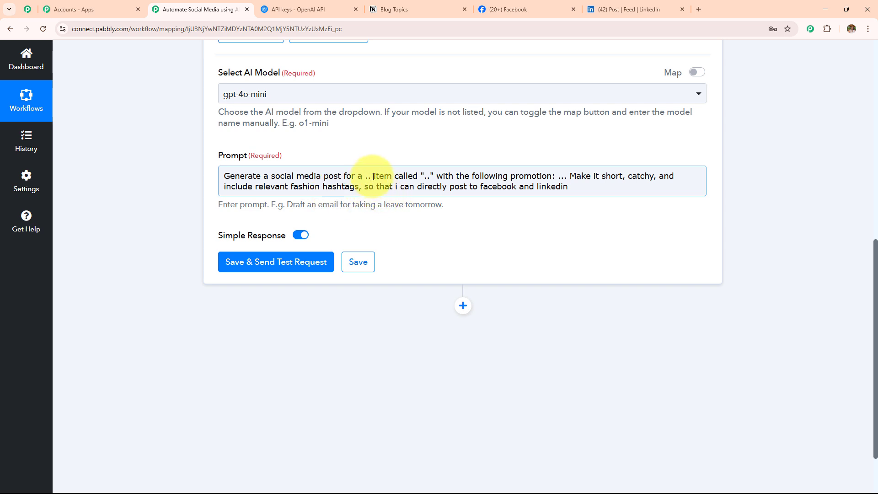
- Replace the prompt's first placeholder, before "item called", with Notion's Properties Category Title 0 Text Content value
drag(374, 176, 366, 178)
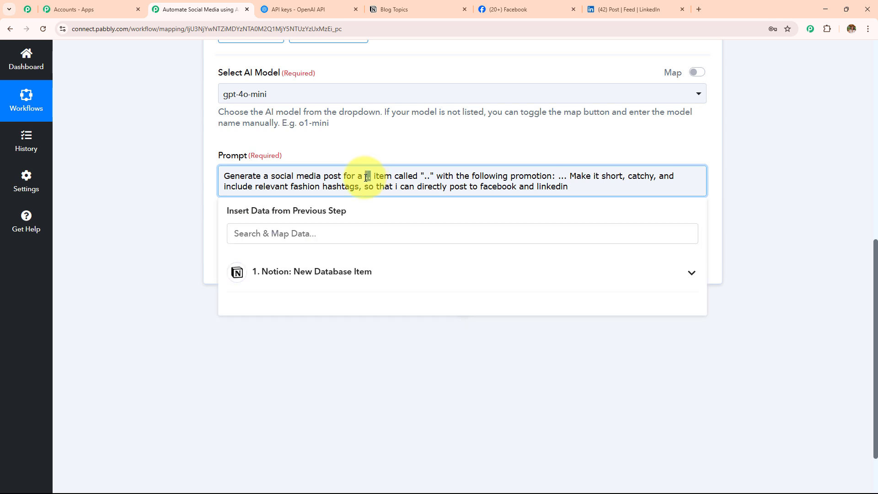
key(BackSpace)
click(384, 273)
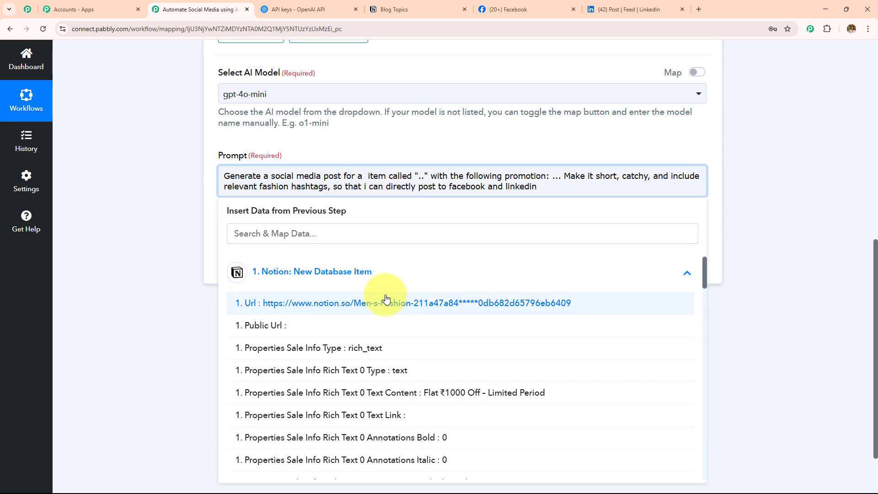
scroll(386, 298, down, 3)
click(365, 231)
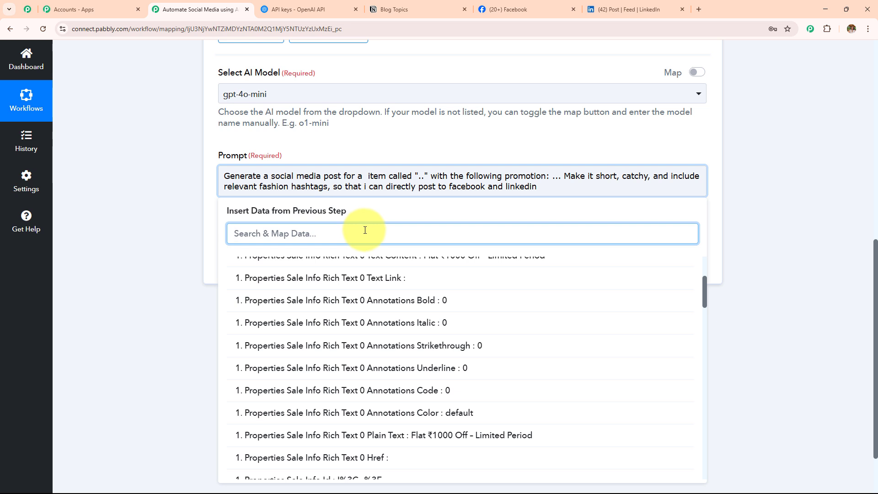
text(nen)
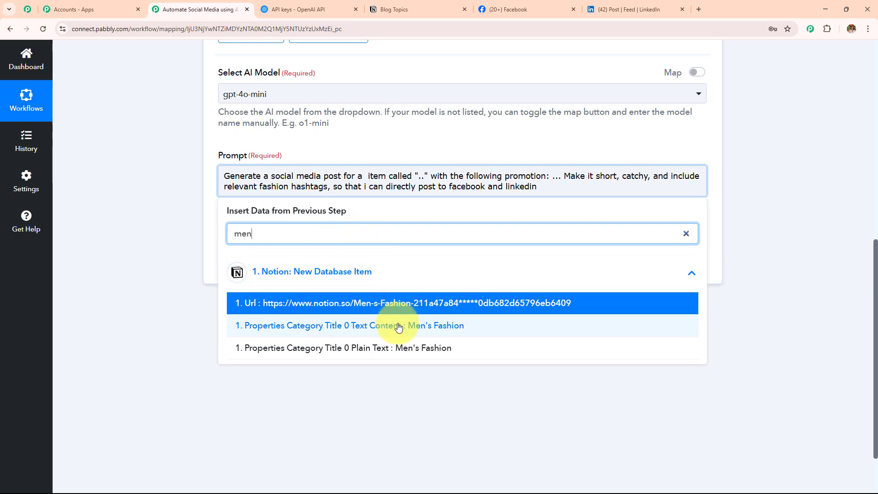
click(398, 327)
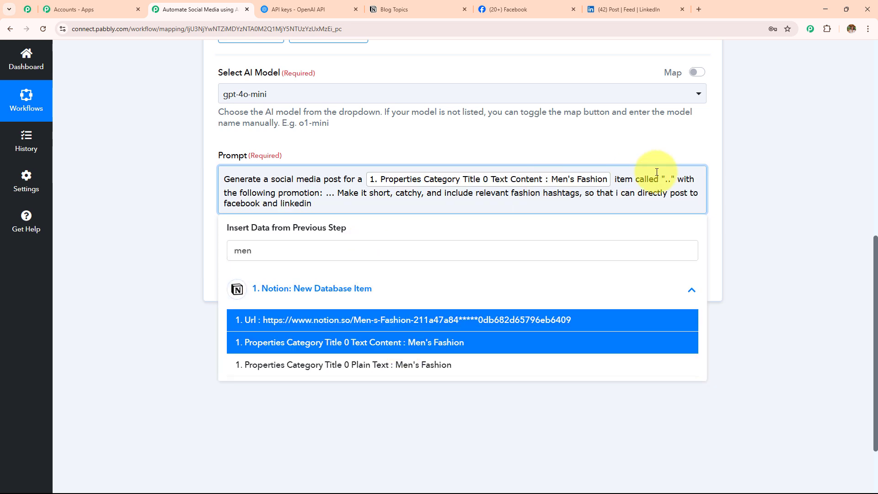
- Replace the quoted placeholder after "item called" with Notion's Properties Product Name Rich Text 0 Text Content value
click(672, 183)
key(BackSpace)
key(BackSpace)
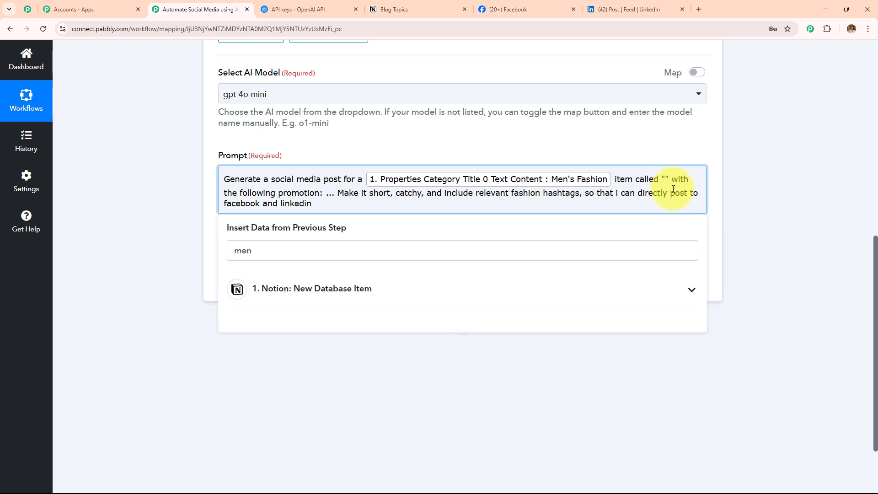
click(432, 299)
key(BackSpace)
key(BackSpace)
key(BackSpace)
text(prod)
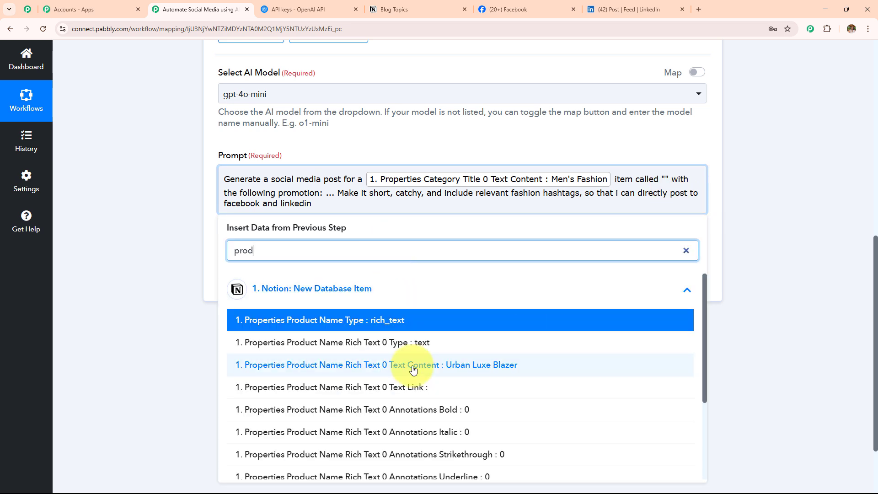
scroll(413, 370, down, 4)
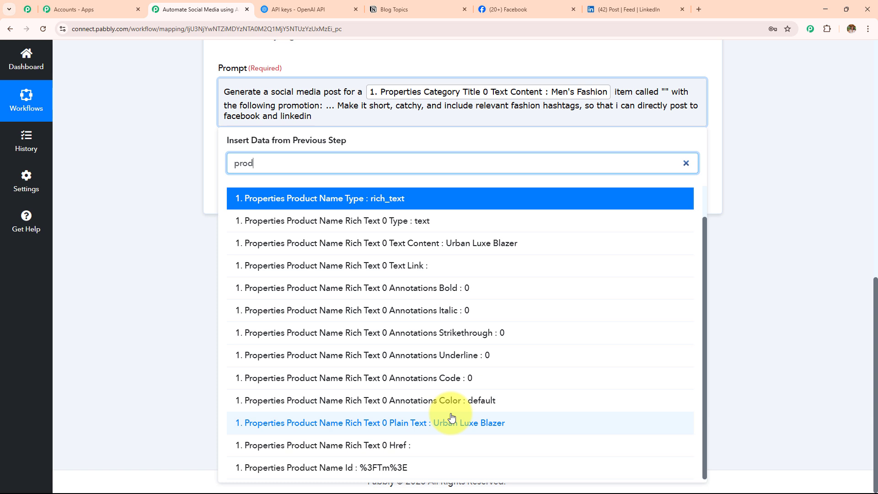
click(389, 243)
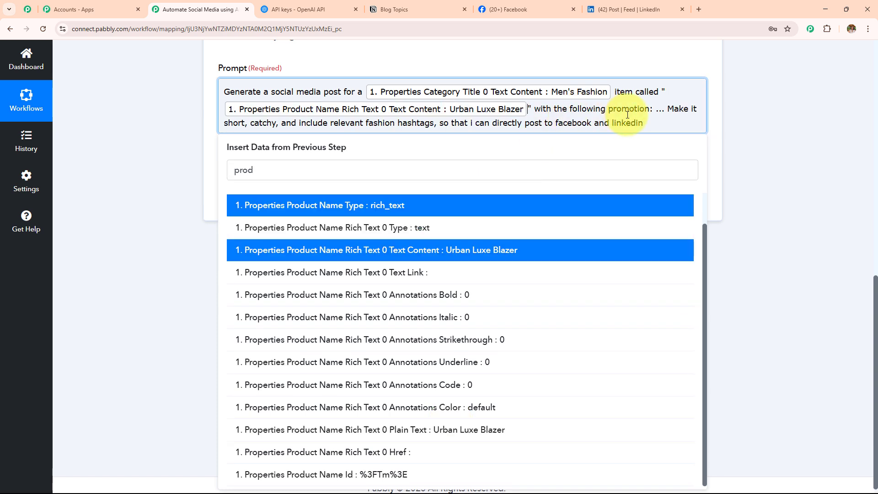
- Replace the placeholder after "with the following promotion:" with Notion's Properties Sale Info Rich Text 0 Text Content value
click(663, 111)
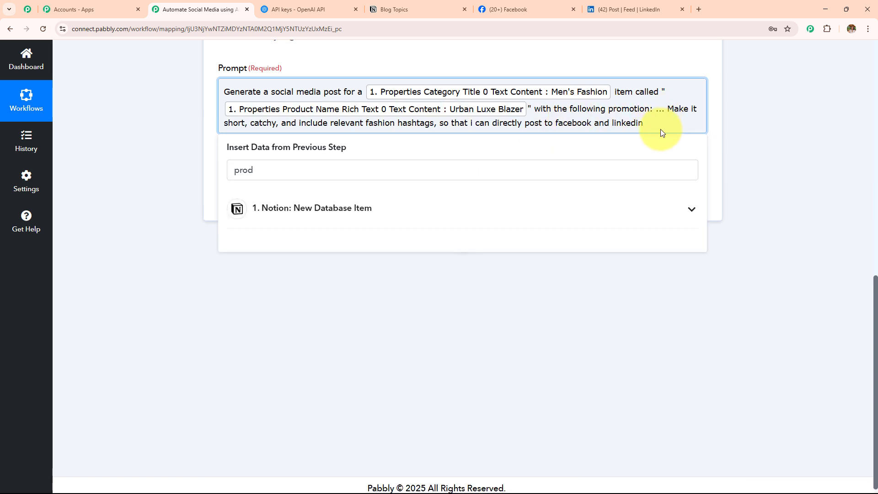
key(BackSpace)
key(BackSpace)
key(BackSpace)
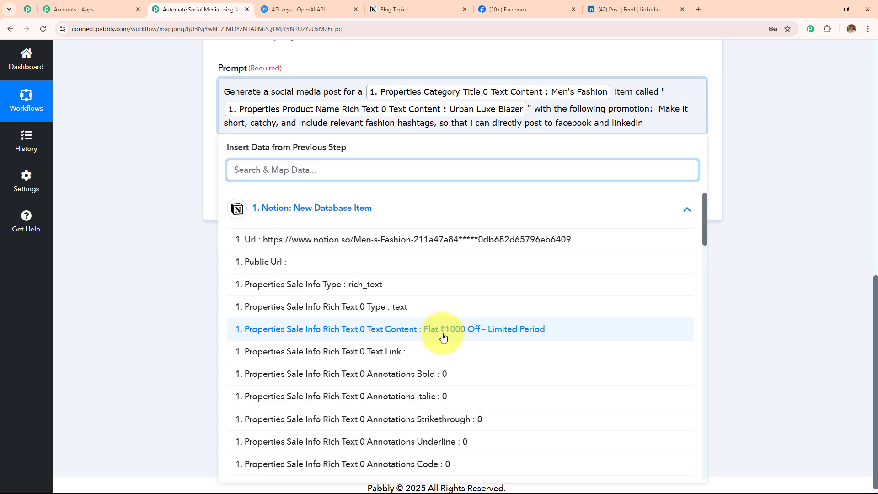
click(443, 329)
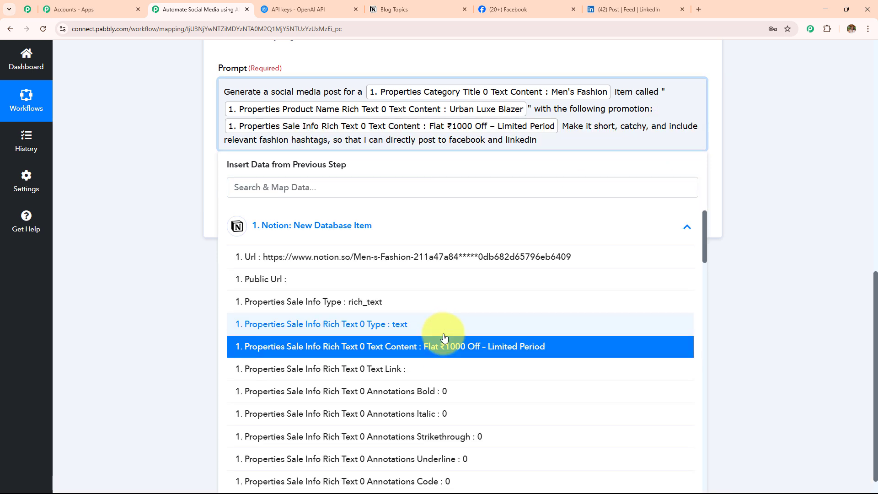
- Add a "Launch Date:" line mapped to Notion's Launch Date Rich Text 0 Text Content, followed by a blank line before "Make it short"
click(564, 127)
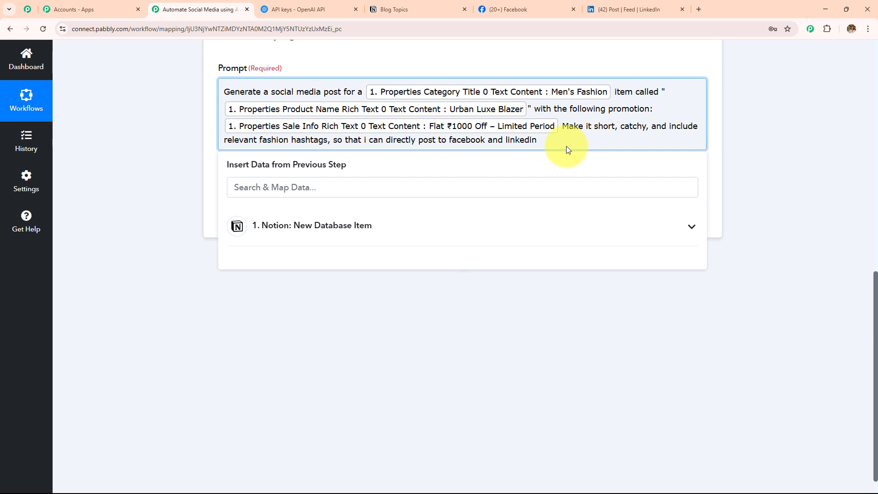
key(Return)
text(Launch Date:)
click(462, 187)
text(da)
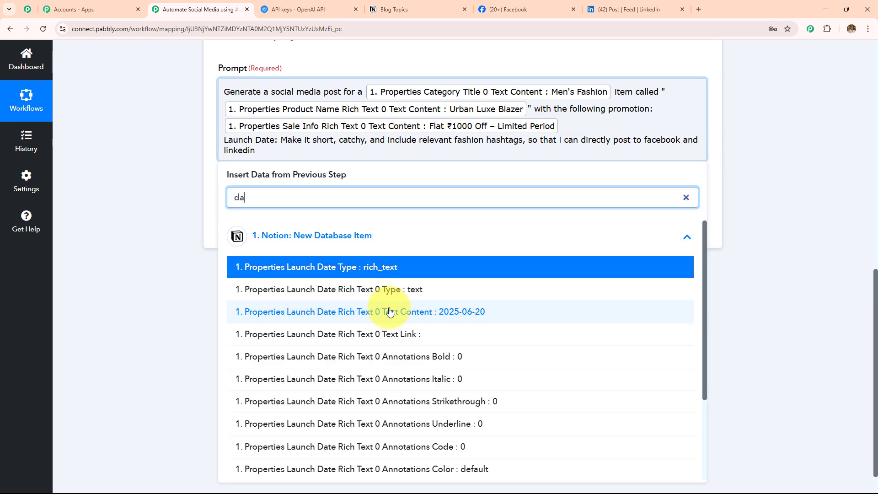
click(366, 308)
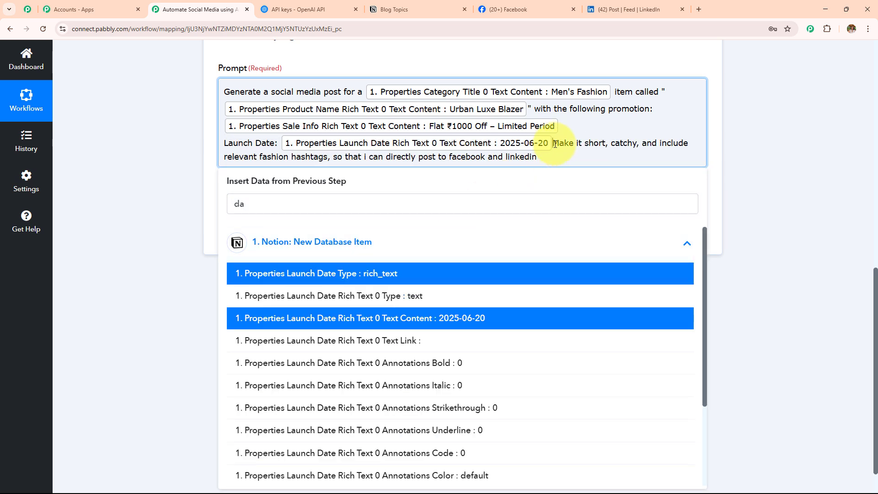
key(Return)
key(Return)
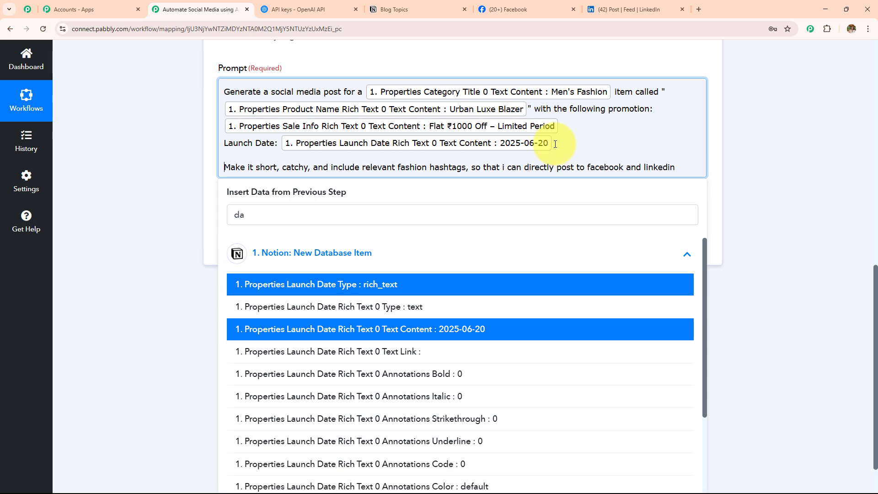
click(183, 150)
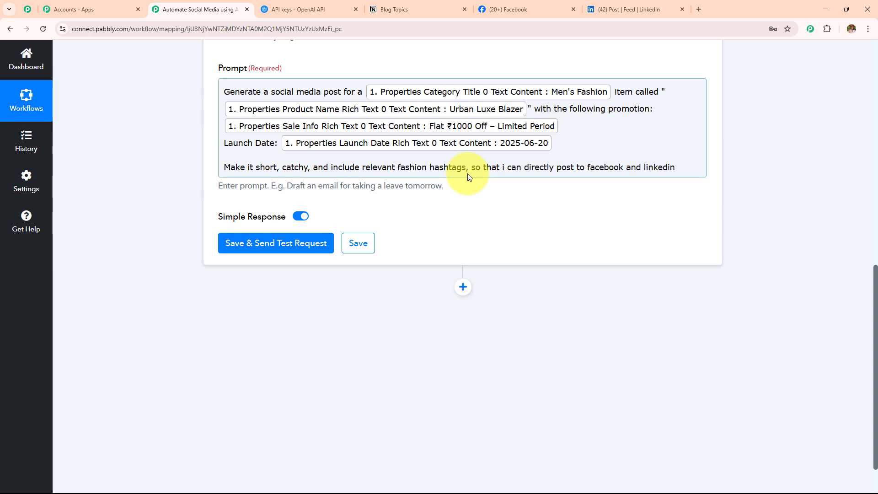
- Save the ChatGPT action, send a test request, and enlarge the response's Choices 0 Message Content value to read the generated post
click(271, 245)
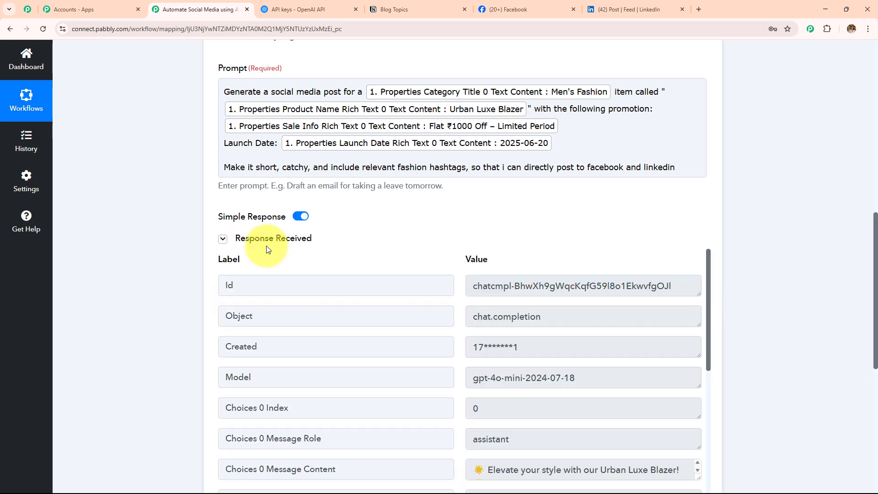
scroll(572, 197, down, 10)
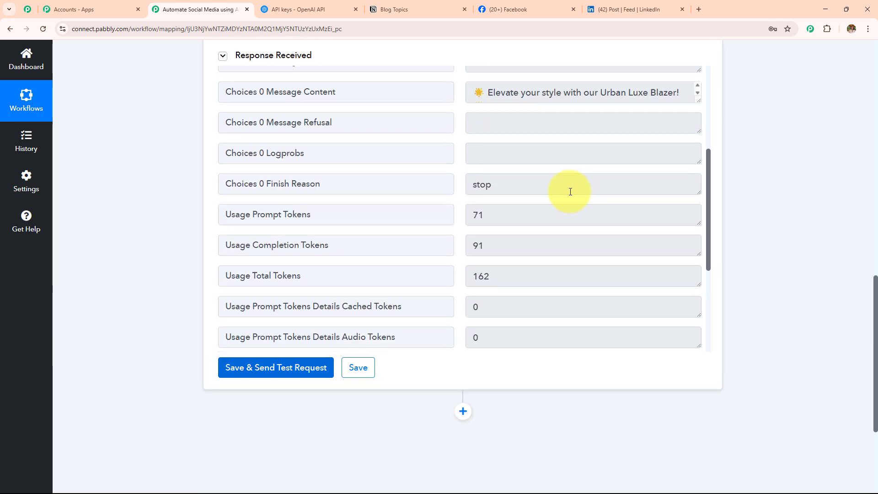
scroll(569, 192, up, 1)
drag(338, 104, 214, 109)
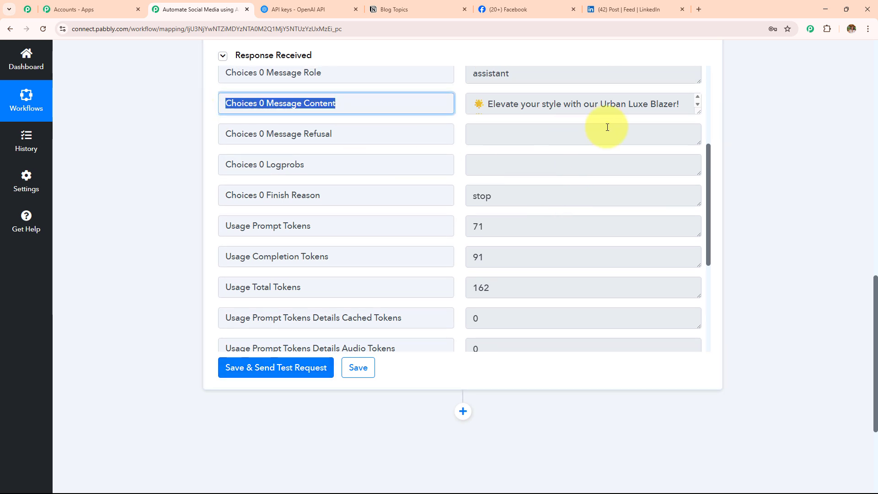
drag(696, 112, 694, 266)
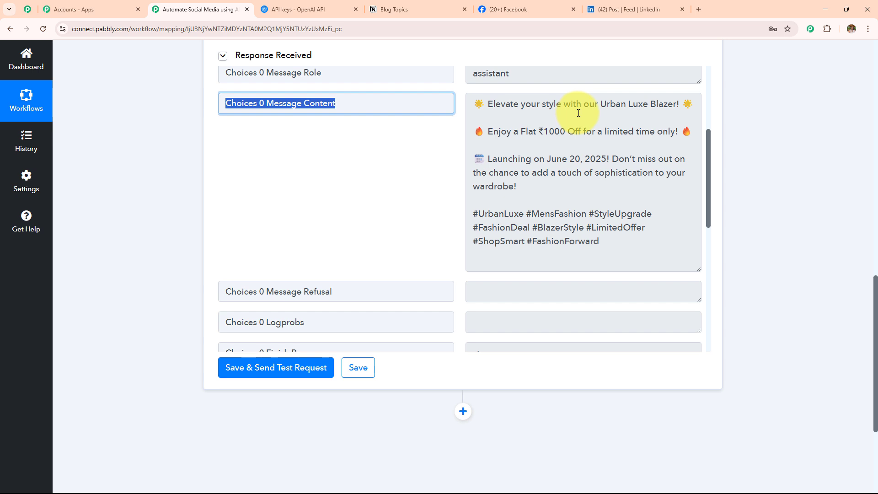
- Add an OpenAI (ChatGPT, DALL-E, Whisper) action after the ChatGPT step with the Generate Image (DALL-E) event
drag(601, 240, 470, 96)
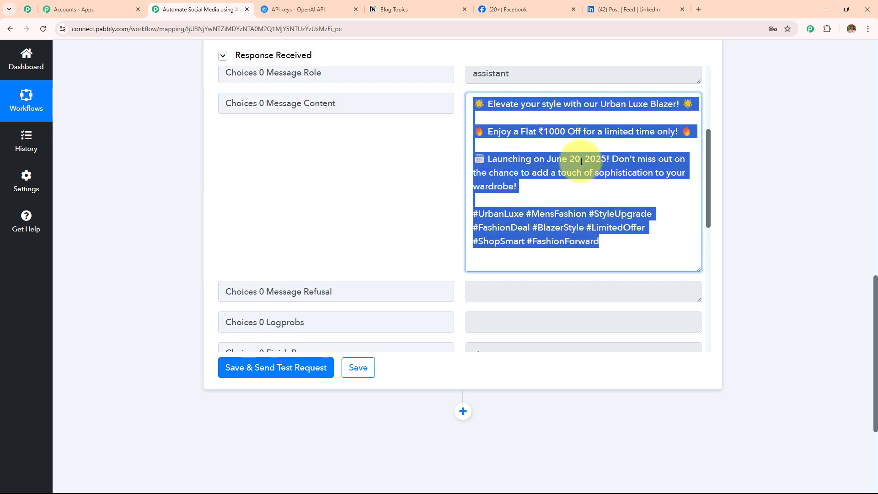
scroll(640, 205, down, 4)
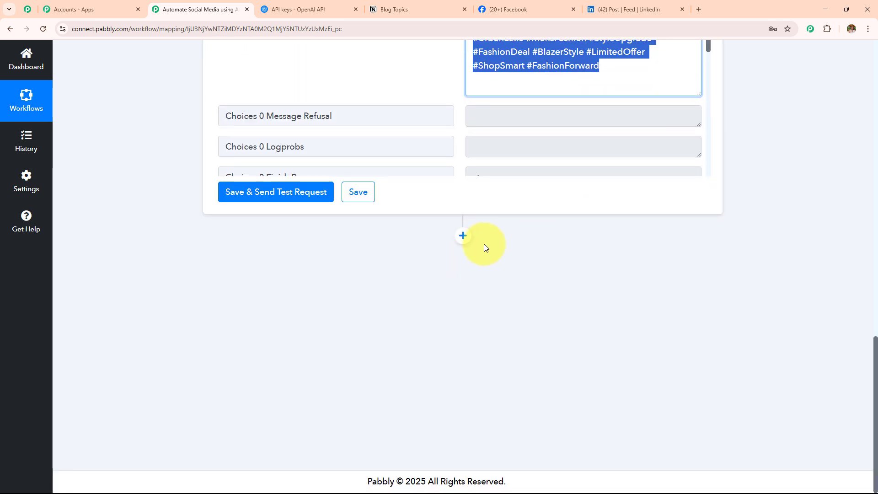
click(463, 237)
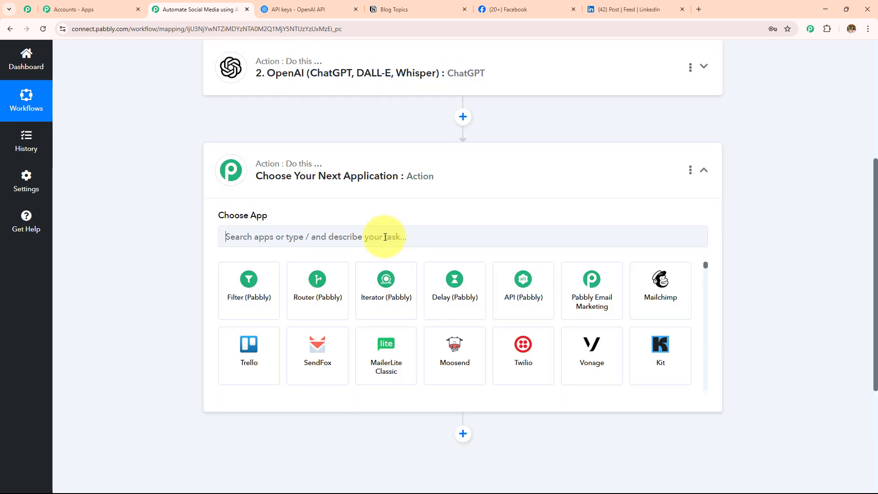
text(OpenAI (ChatGPT, DALL-E, Whisper)
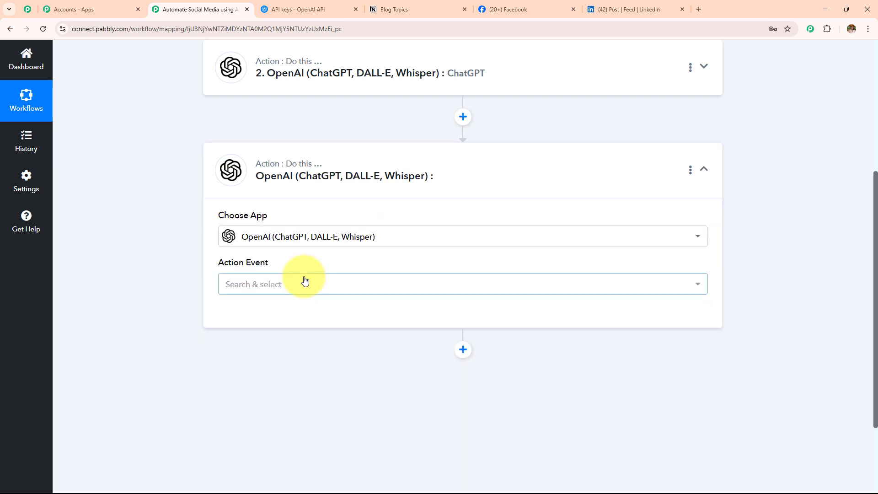
click(304, 283)
click(295, 240)
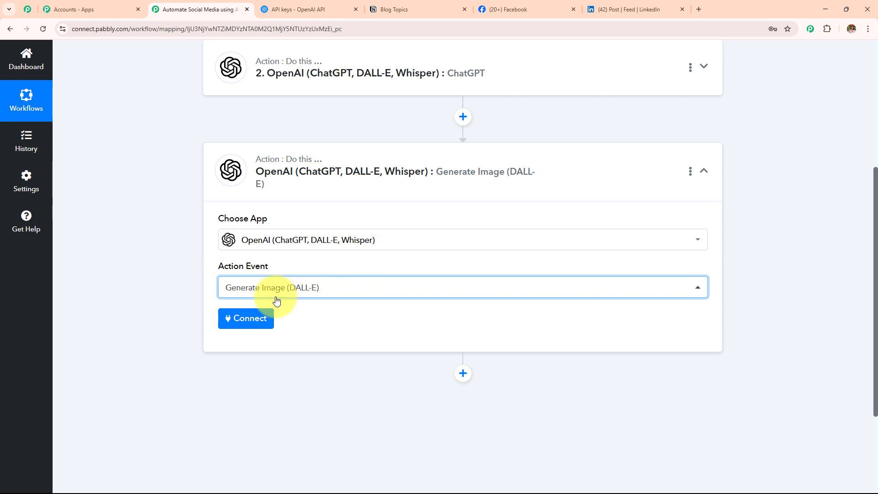
- Connect the image action through the existing connection OpenAI (ChatGPT, DALL-E, Whisper) #22 and save it
click(251, 324)
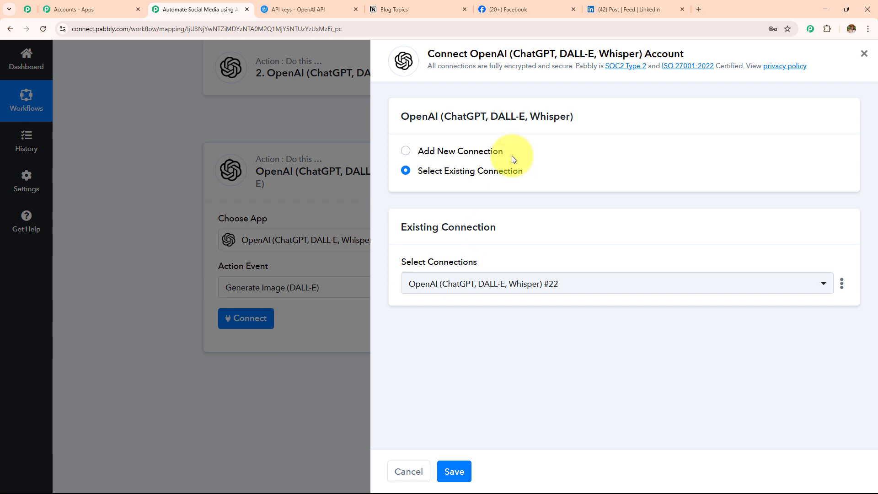
click(410, 158)
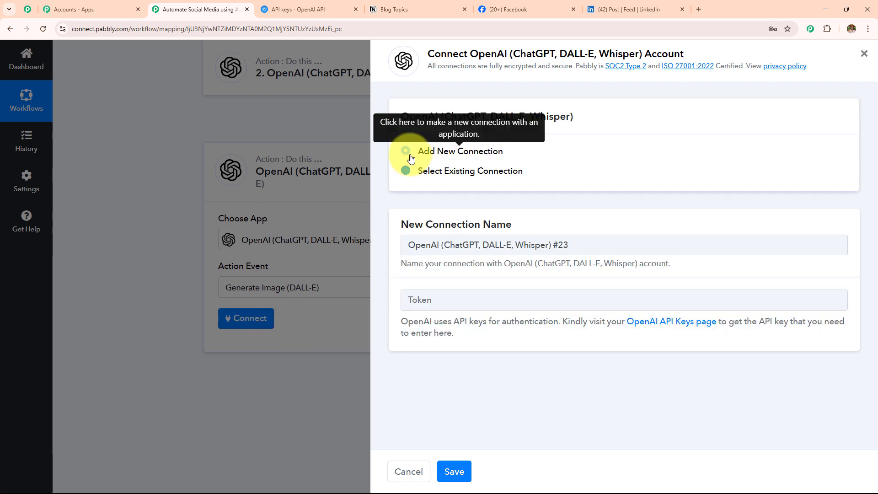
click(406, 175)
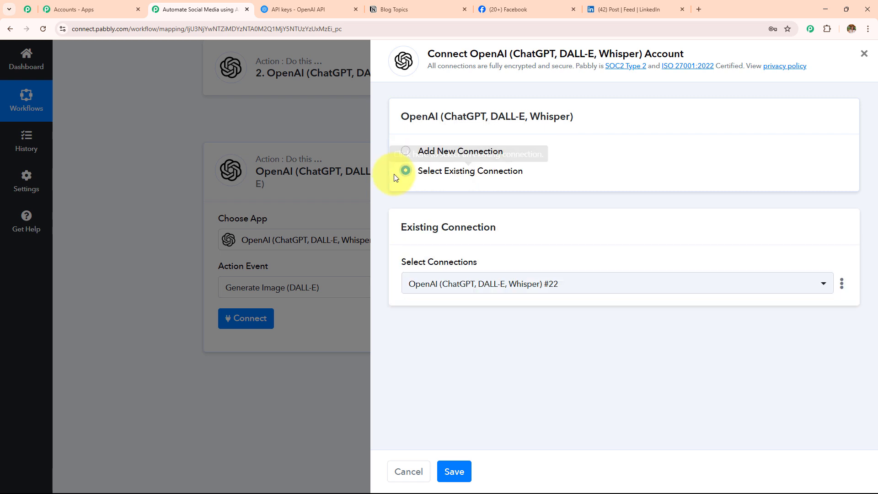
drag(415, 170, 543, 172)
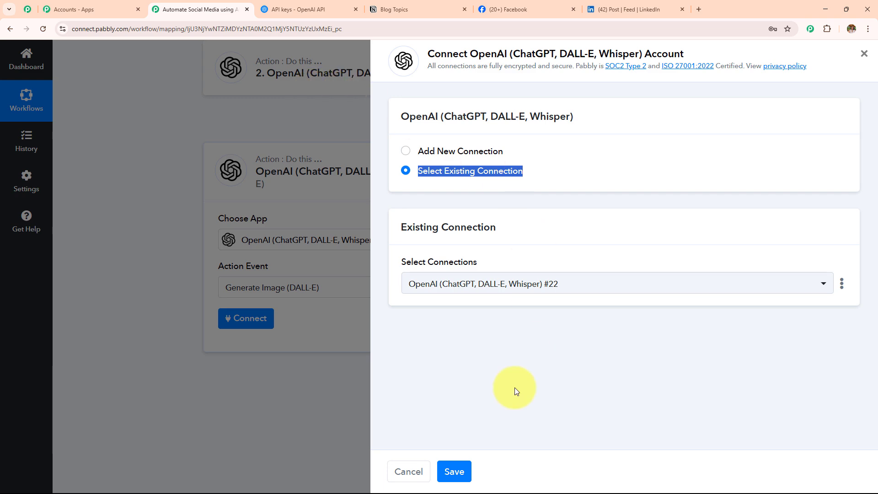
click(462, 465)
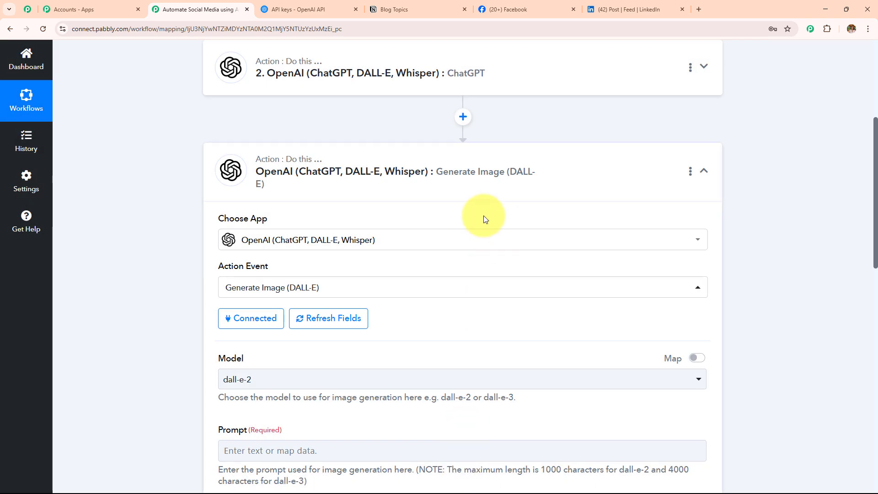
- Set the image generation model to dall-e-3
scroll(484, 216, down, 3)
scroll(484, 215, down, 4)
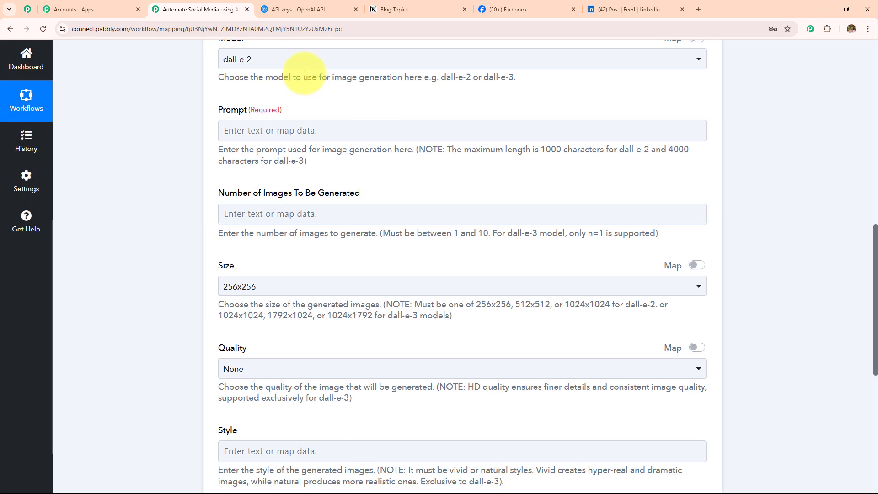
click(305, 66)
click(299, 133)
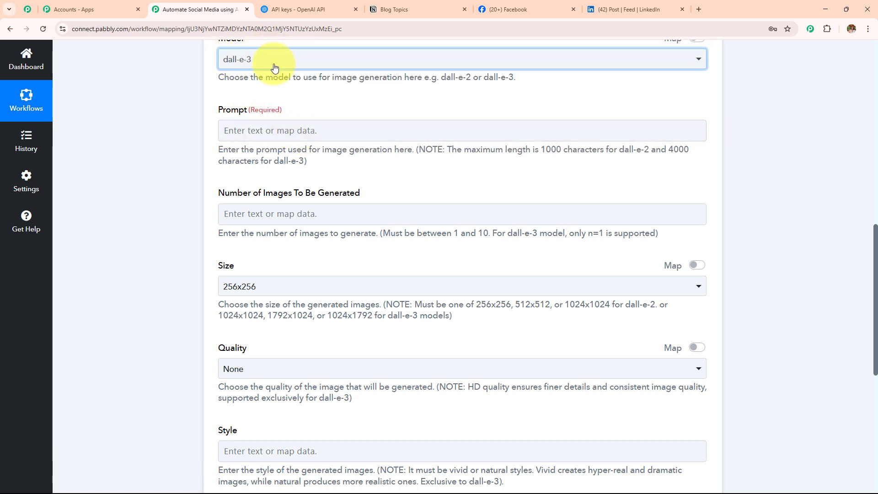
- Enter the image prompt "Create a postable picture for my launch which attracts audience"
click(293, 137)
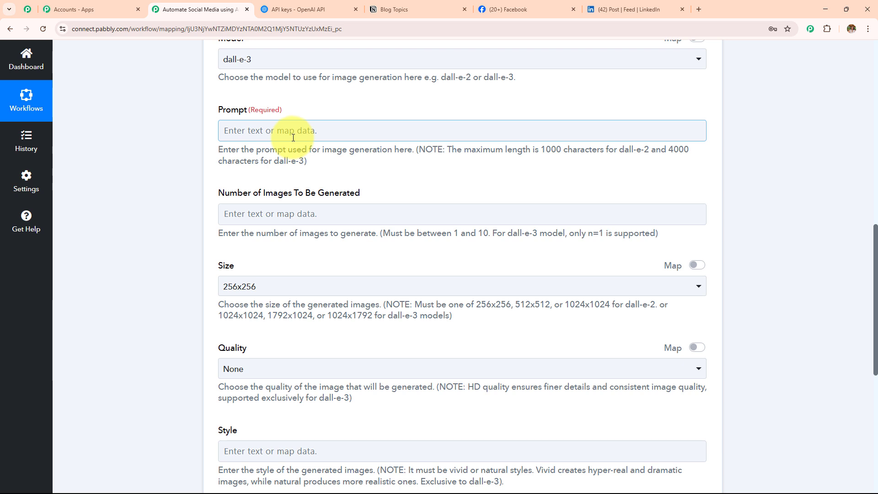
click(320, 131)
text(Create a postable picture for my launch which attracts audience)
click(165, 144)
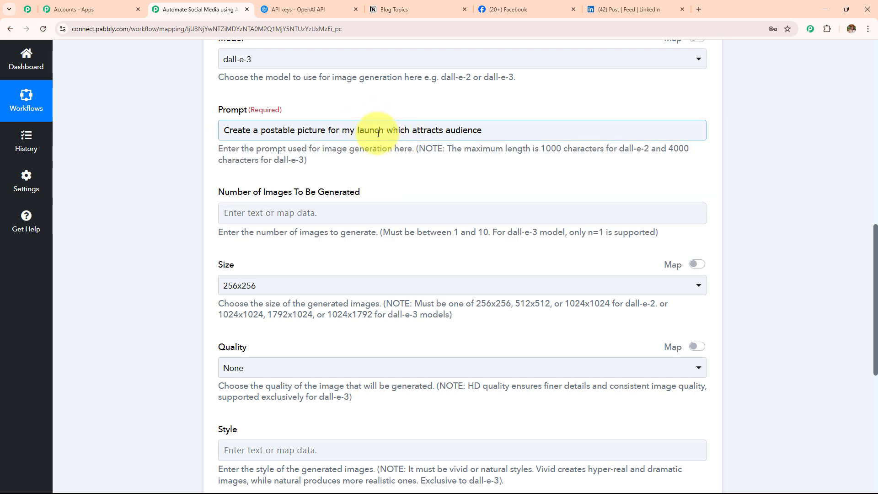
- Map ChatGPT's Choices 0 Message Content on a new line of the image prompt, followed by the line "Relating to this"
click(500, 130)
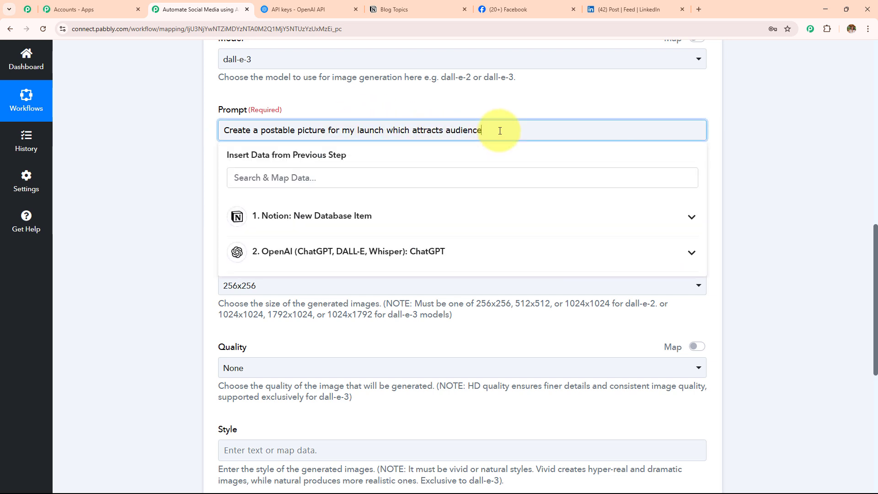
key(Return)
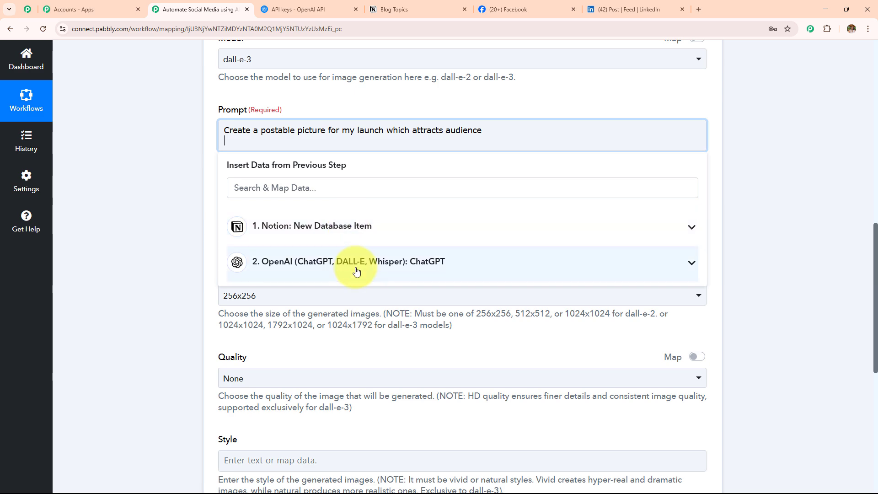
click(320, 261)
click(422, 427)
click(490, 132)
key(Return)
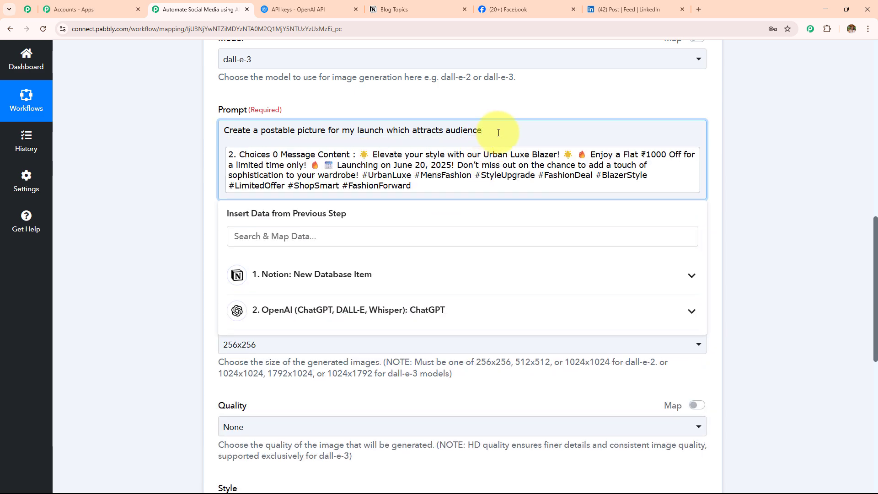
text(Relating to this)
click(322, 165)
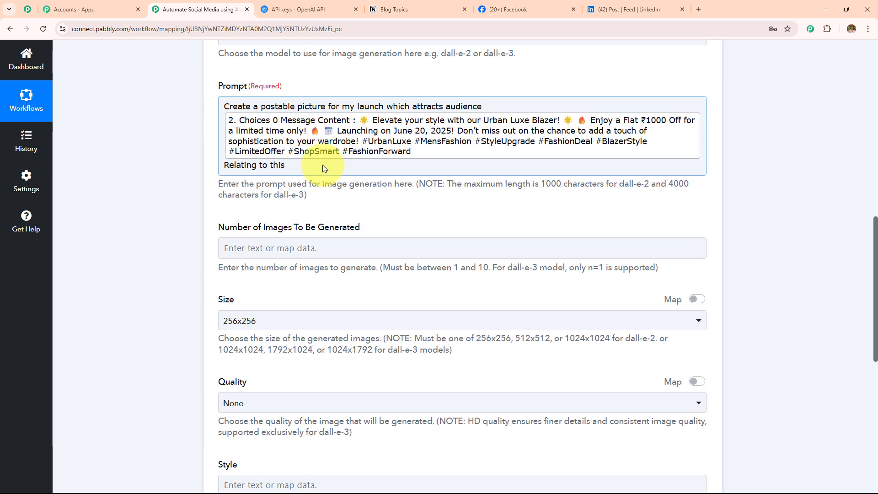
- Set the image size to 1024x1024 and the quality to HD, leaving the number of images and style empty
scroll(323, 165, down, 3)
drag(220, 72, 378, 87)
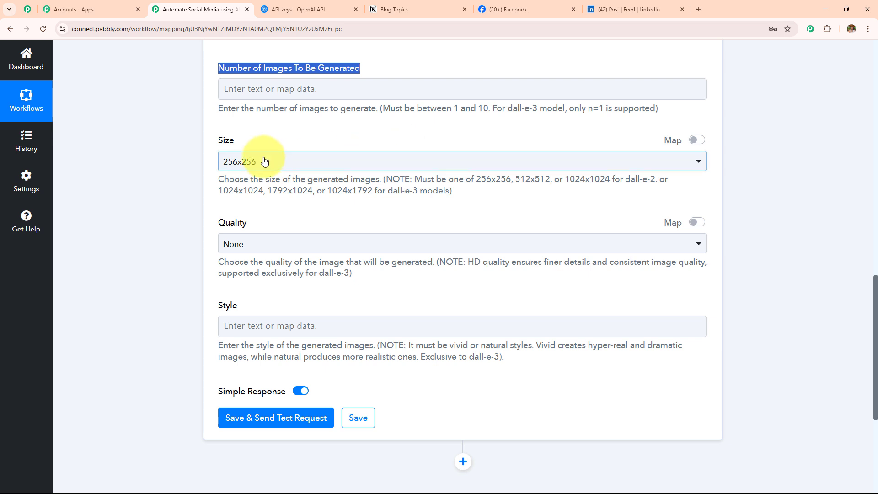
click(251, 160)
click(255, 257)
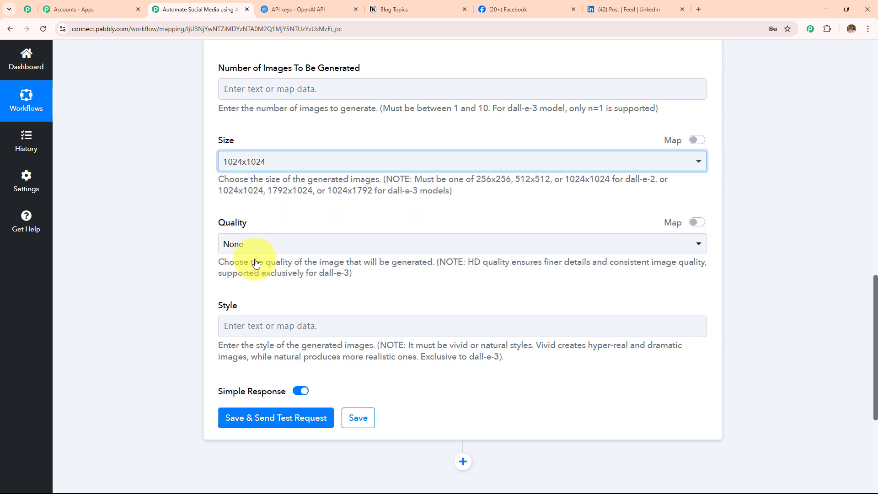
click(256, 245)
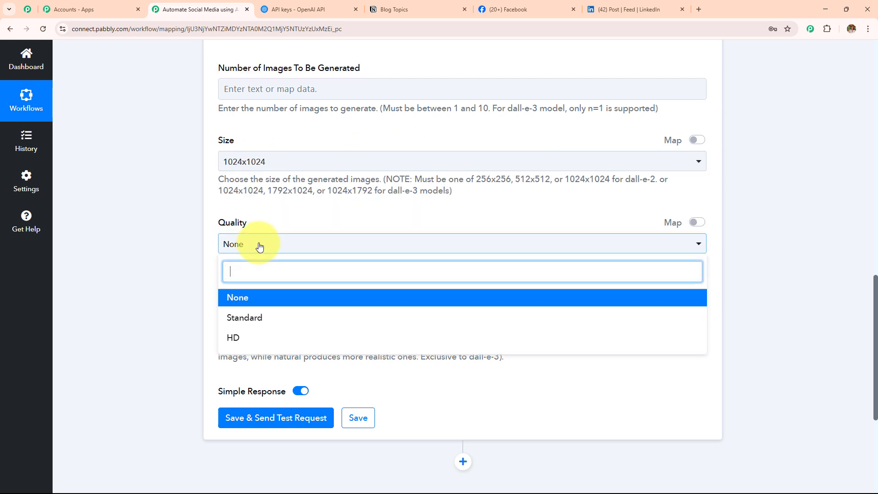
click(268, 337)
scroll(334, 192, down, 3)
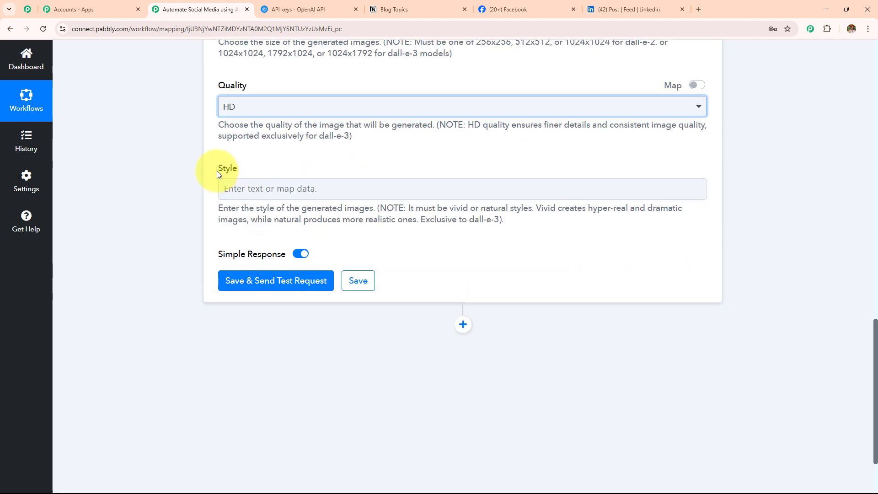
drag(217, 171, 298, 174)
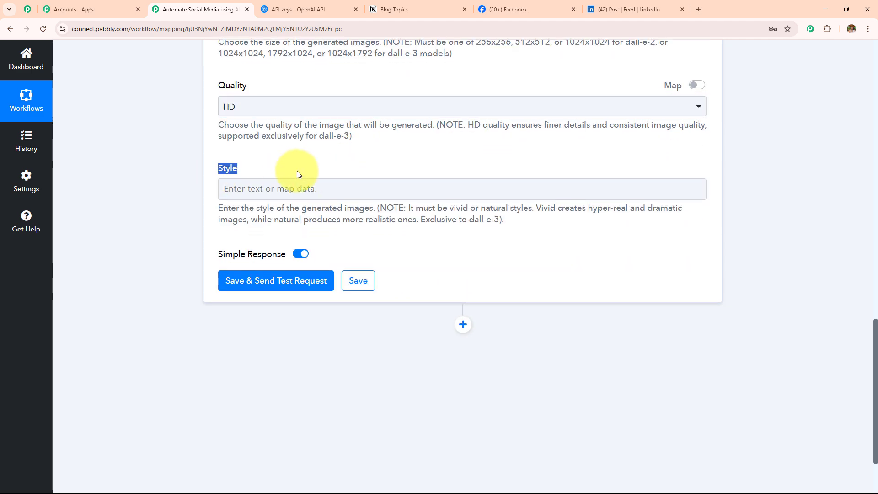
- Review the image settings, save and send a test request, and enlarge the response's Data 0 Url value
scroll(334, 208, up, 8)
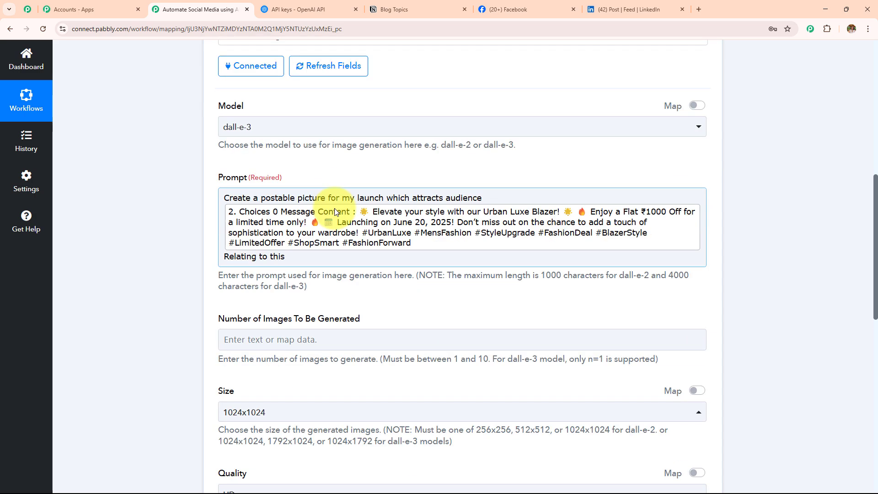
scroll(335, 212, down, 5)
scroll(335, 212, up, 5)
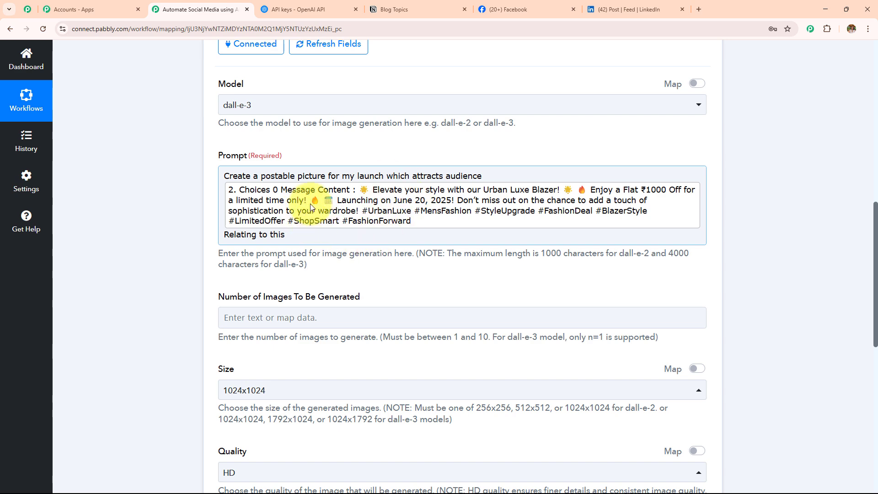
scroll(310, 201, down, 10)
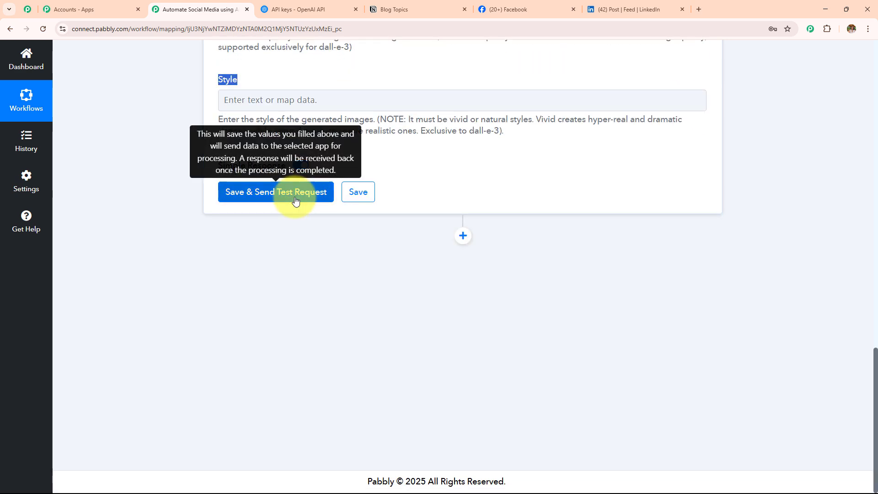
click(295, 199)
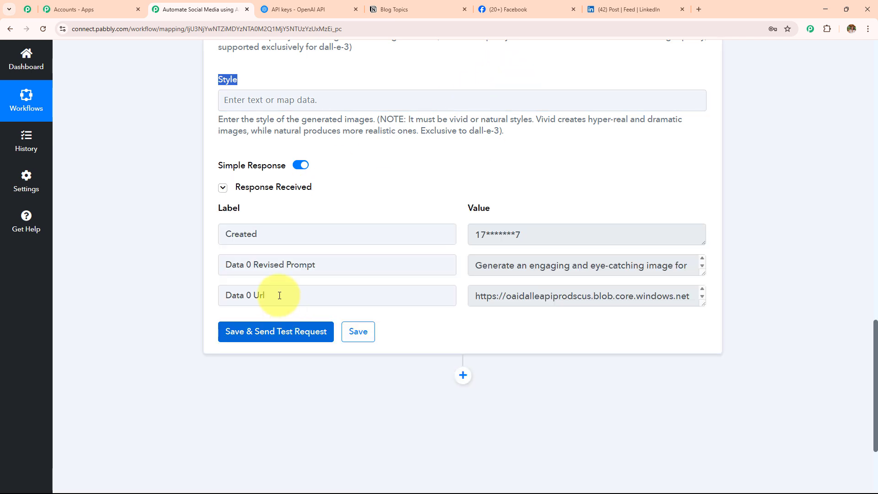
triple_click(279, 295)
drag(701, 305, 701, 481)
scroll(791, 215, down, 5)
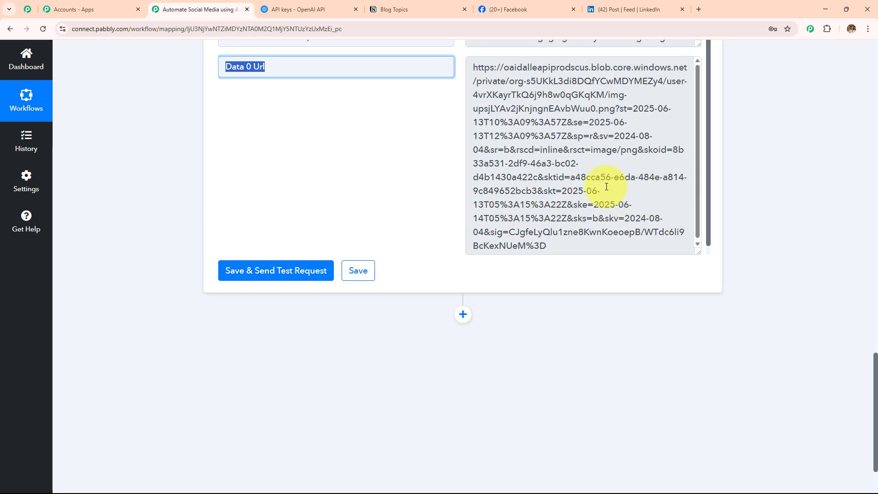
- Copy the generated image's URL and open it in a new browser tab to examine the picture
drag(555, 247, 396, 65)
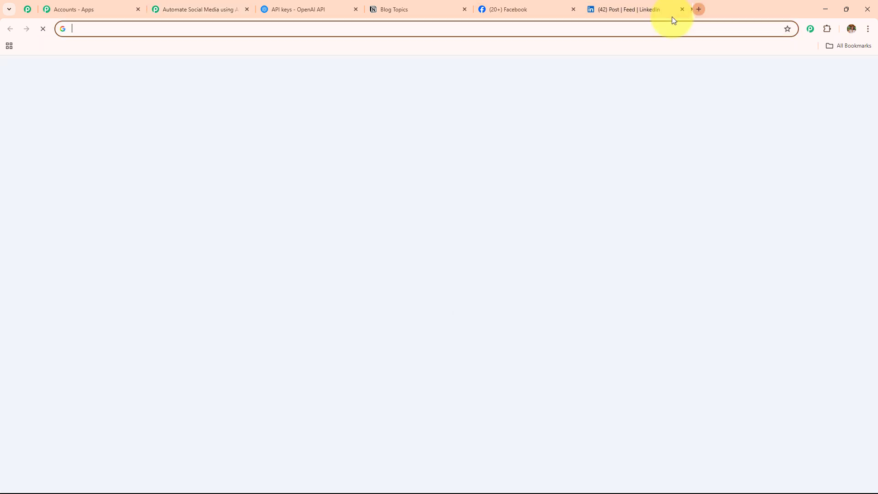
click(698, 9)
click(672, 29)
key(ctrl+v)
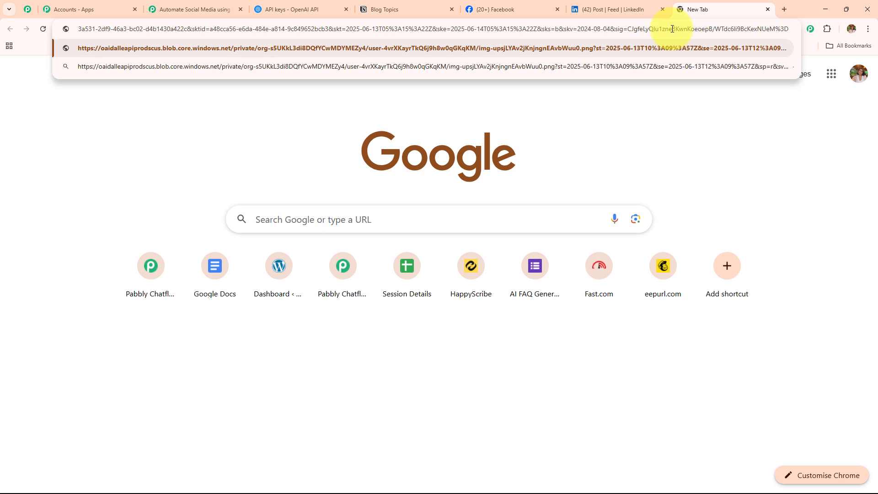
key(Return)
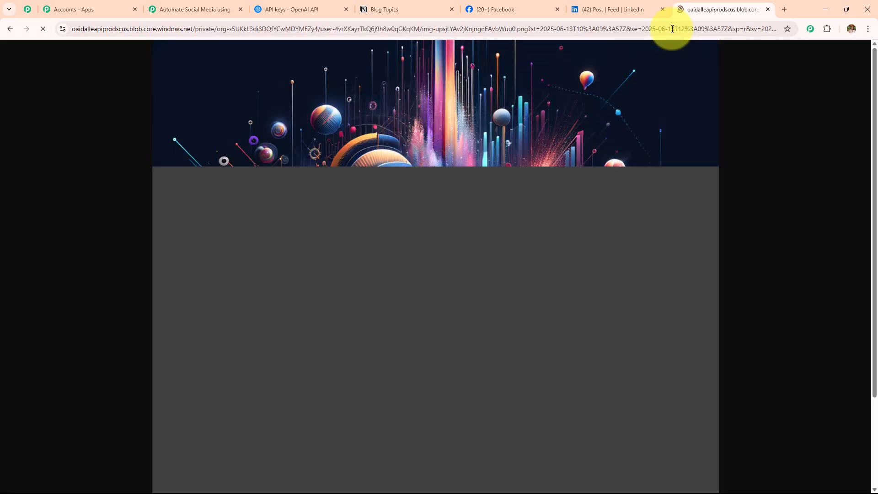
scroll(505, 267, down, 3)
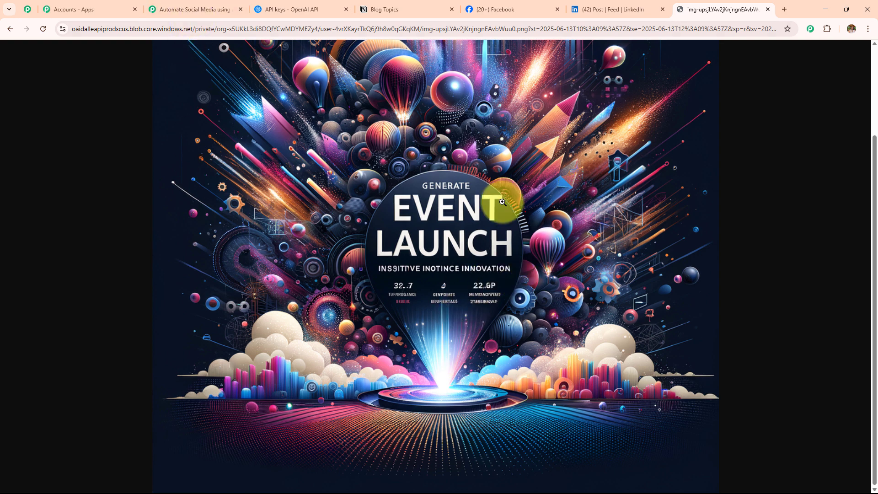
- Return to the Pabbly Connect workflow and add the line "I do not want any text in the image" to the image prompt
click(201, 9)
scroll(423, 301, up, 15)
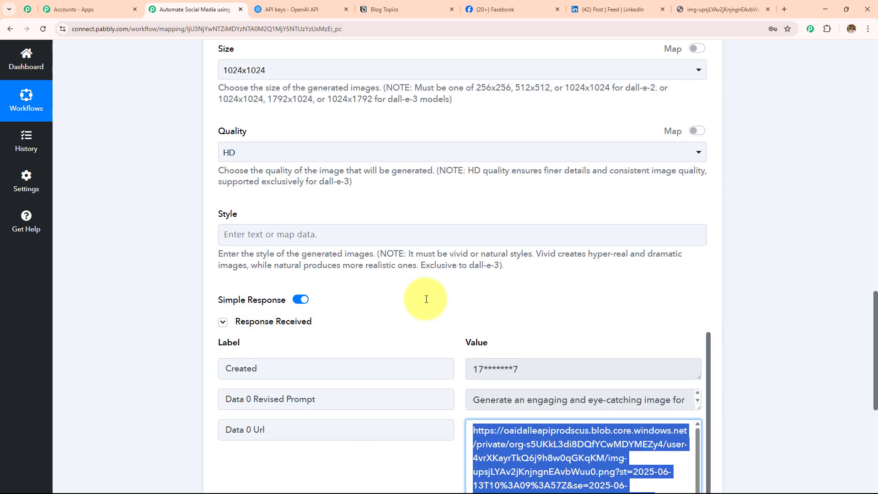
click(369, 246)
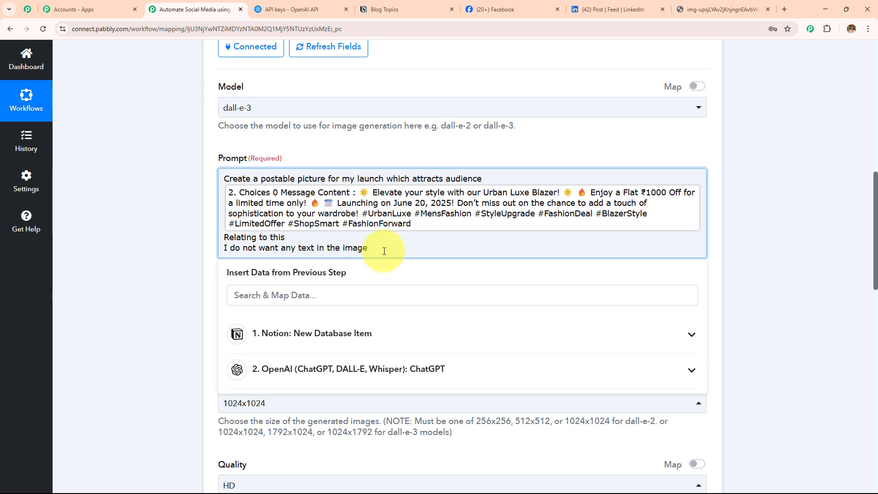
click(150, 234)
scroll(171, 214, down, 15)
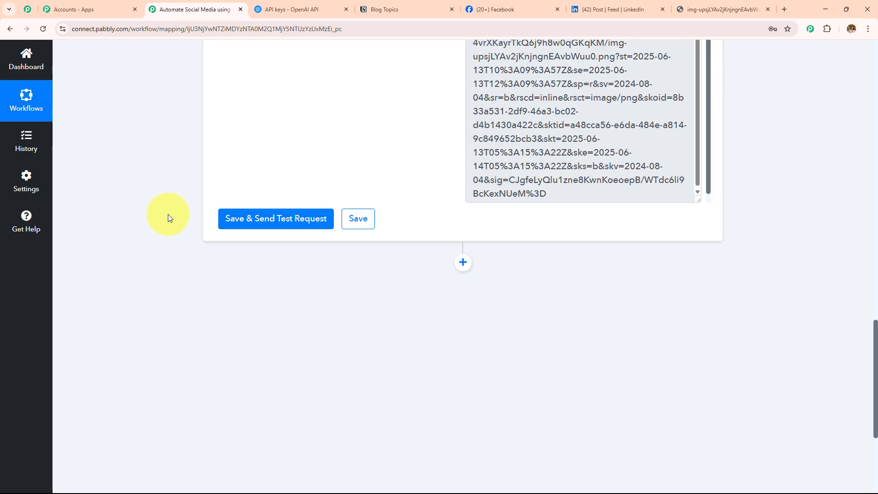
- Save and send the image test request again, close the old image's browser tab, and enlarge the new Data 0 Url value
click(268, 202)
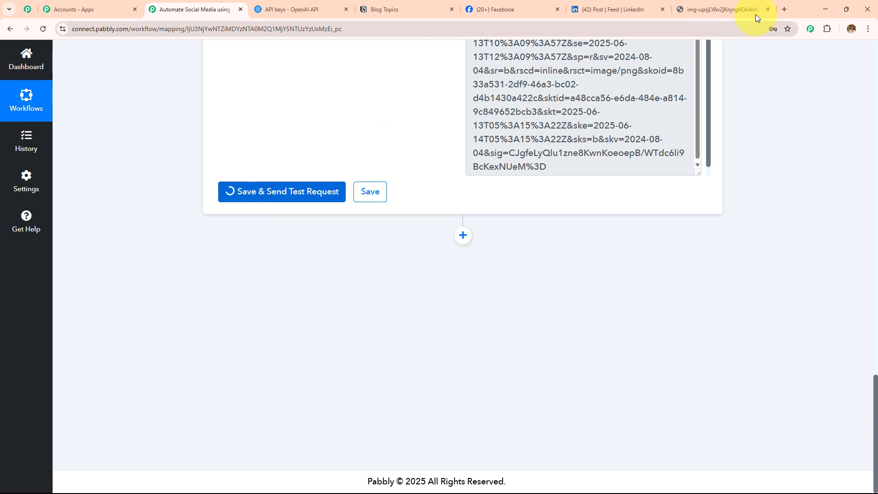
click(767, 9)
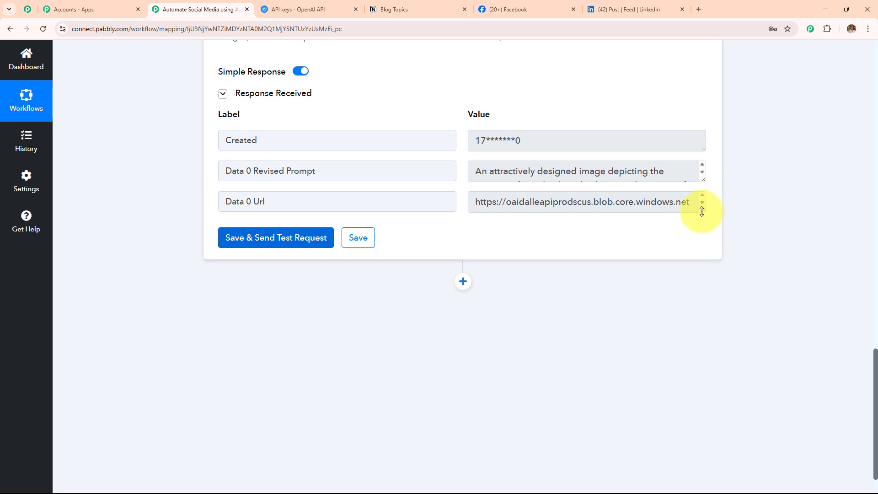
drag(699, 212, 713, 429)
- Copy the newly generated image's URL, open it in a new browser tab, examine the picture for text, and close that tab
click(631, 337)
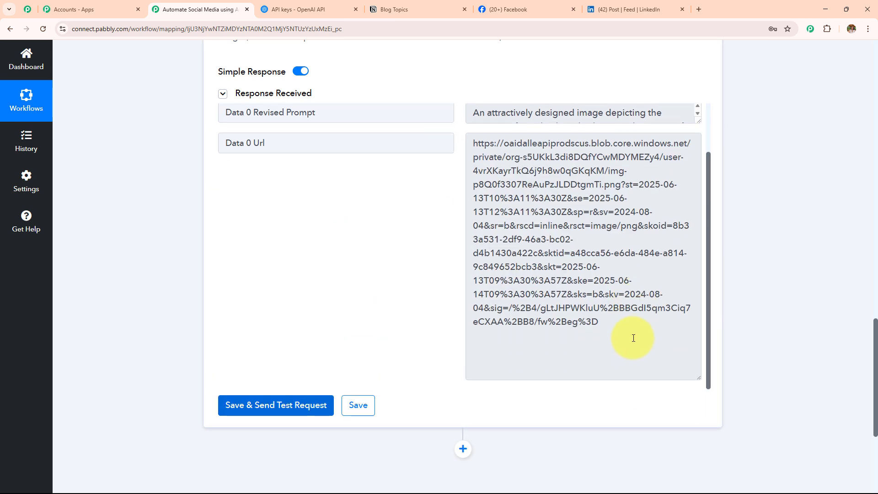
key(ctrl+a)
click(698, 10)
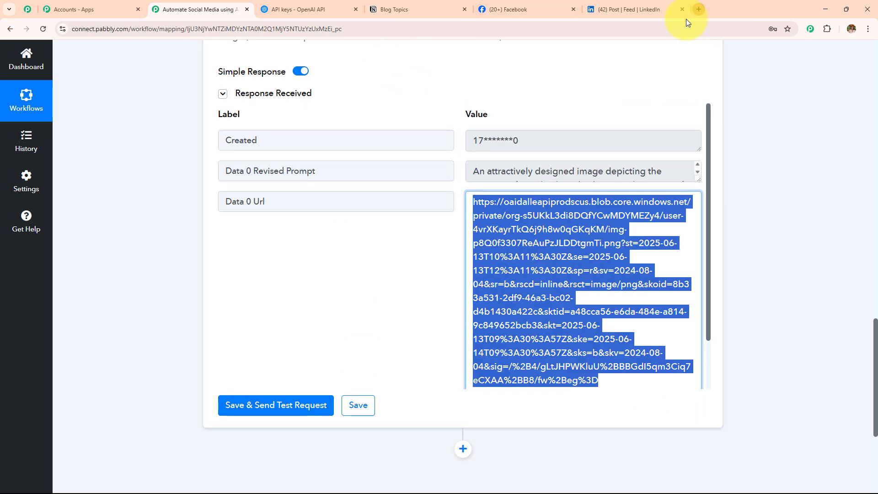
key(ctrl+v)
key(Return)
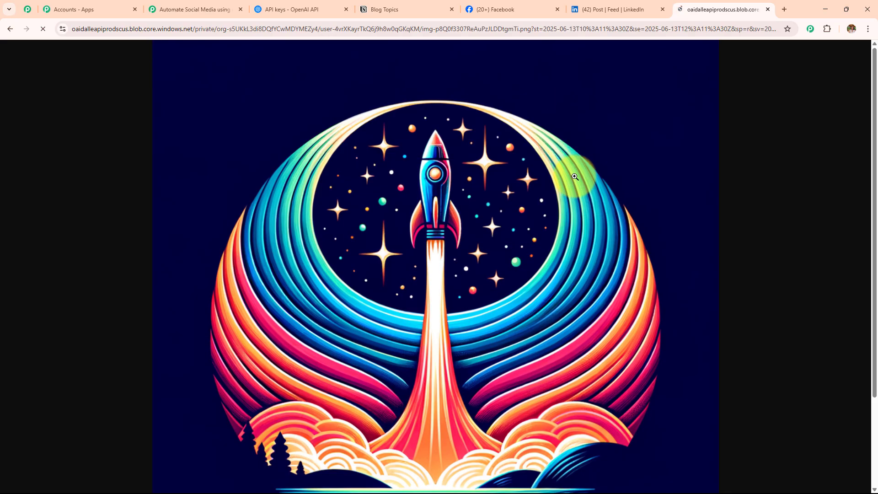
scroll(548, 166, down, 2)
scroll(549, 167, up, 2)
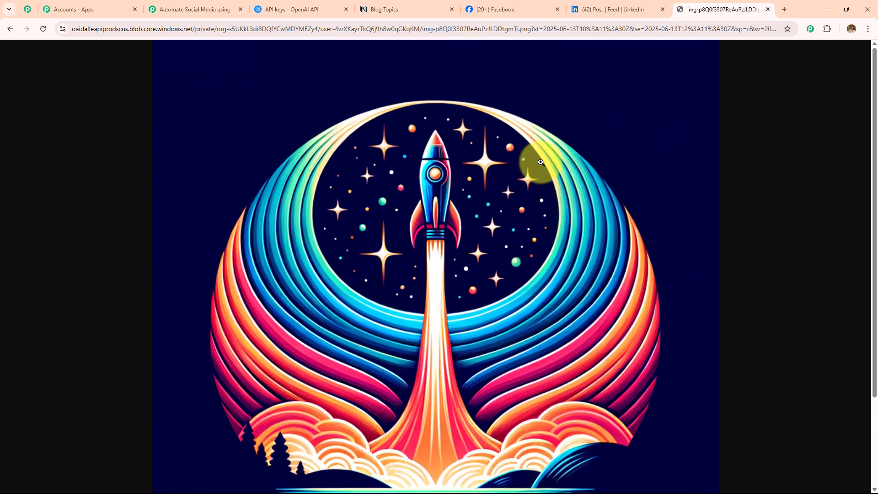
scroll(534, 161, down, 2)
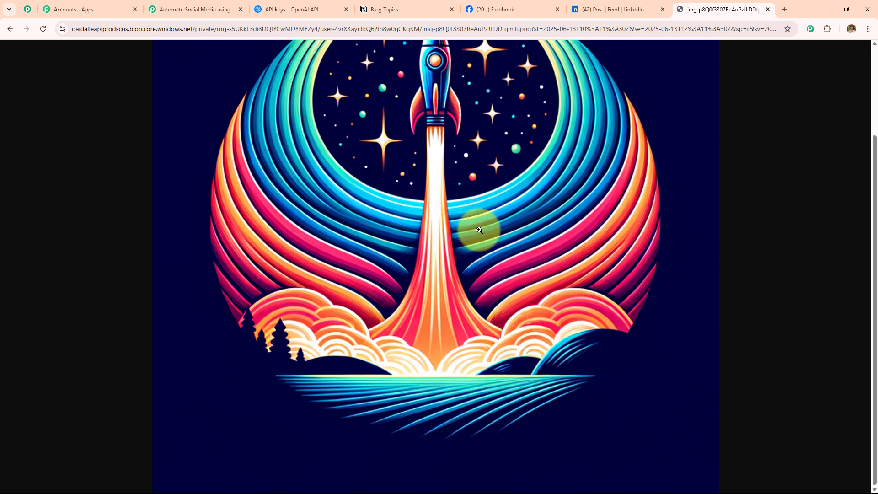
scroll(478, 231, up, 3)
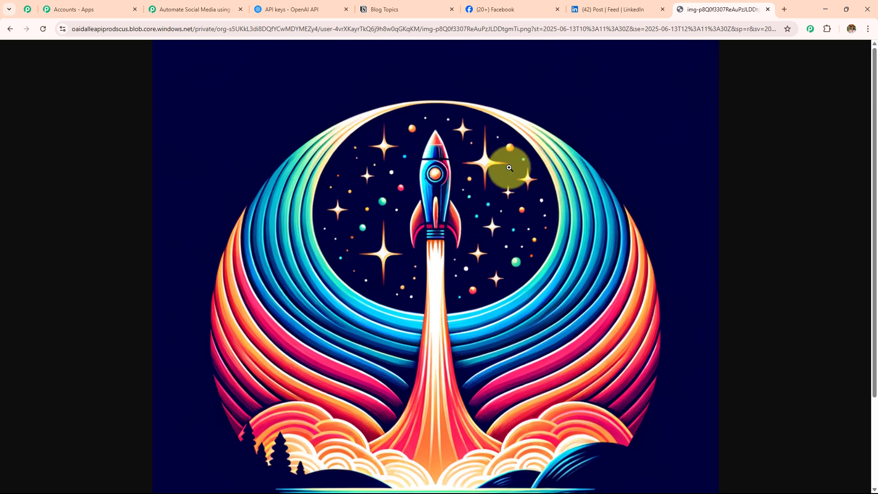
scroll(503, 164, down, 2)
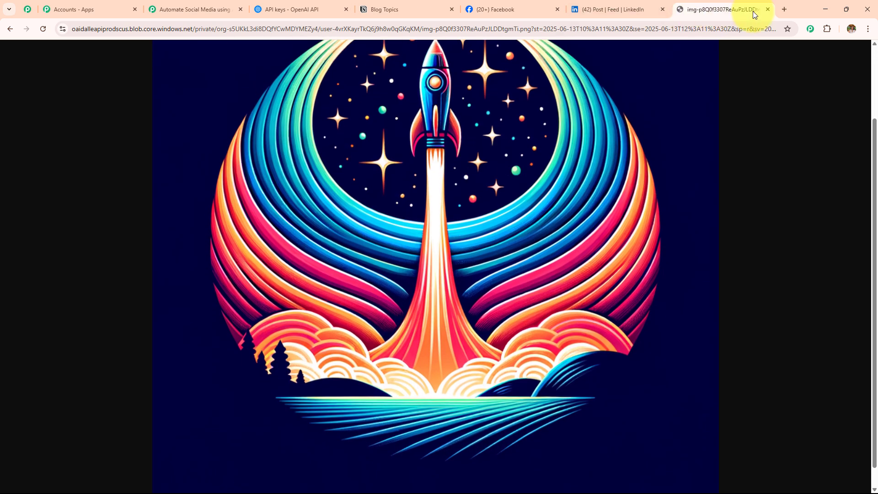
click(768, 9)
- Add a Bitly action with the Shorten Link event after the image step and connect it through the existing Bitly #3 connection
scroll(627, 161, down, 5)
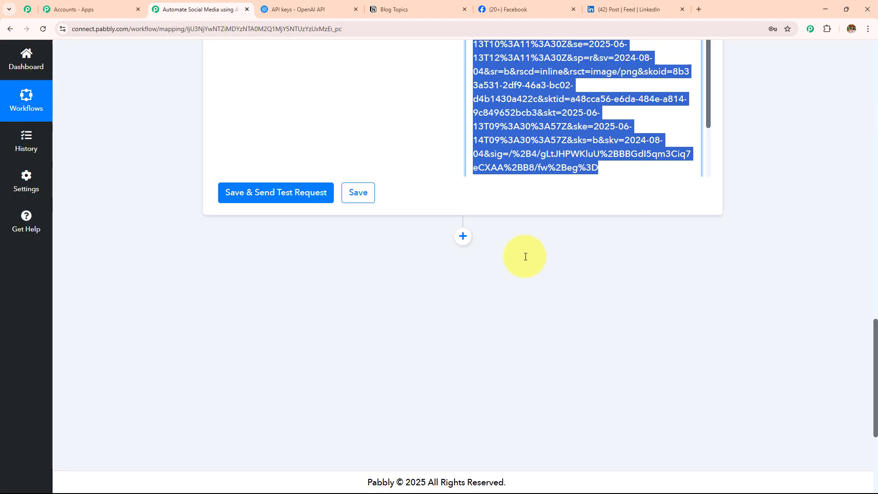
click(462, 235)
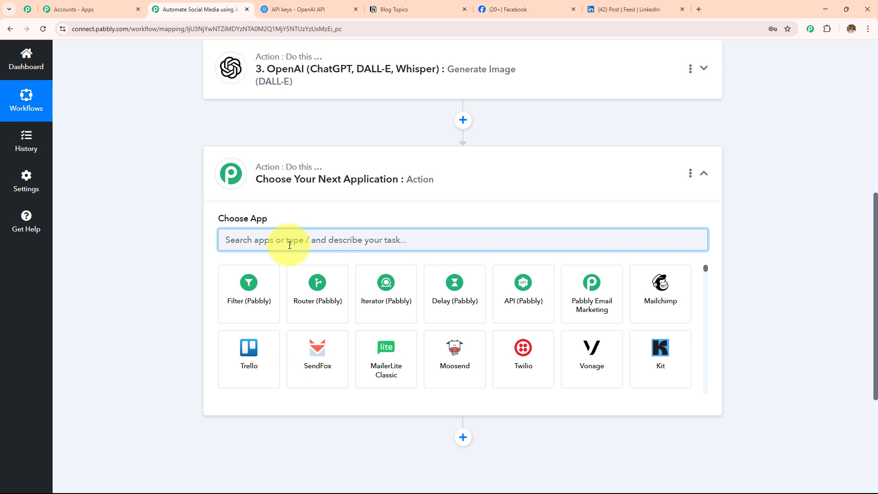
text(Bit)
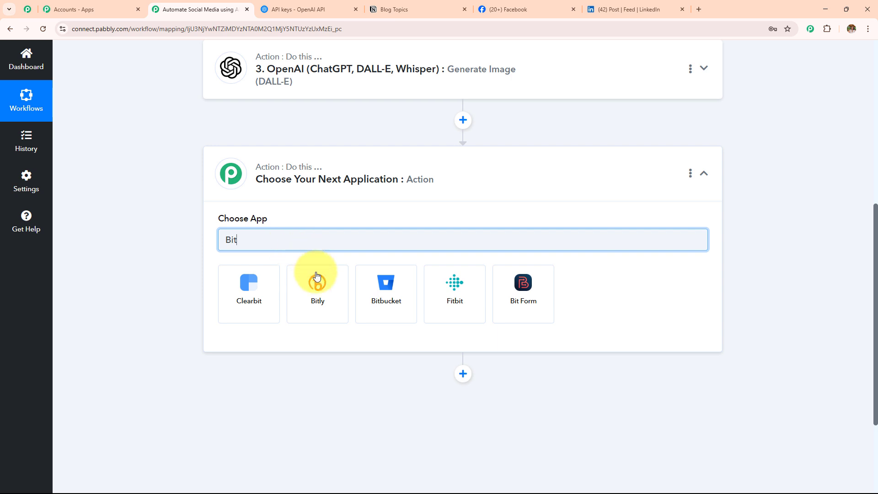
click(318, 302)
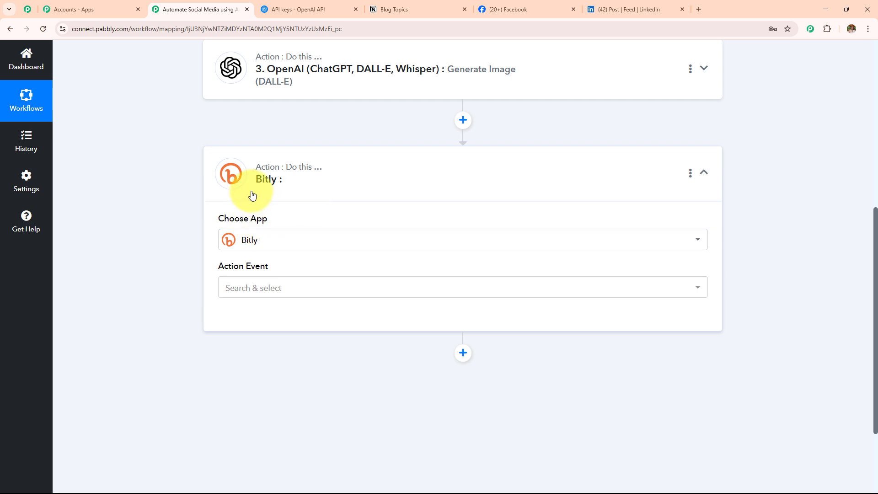
click(291, 292)
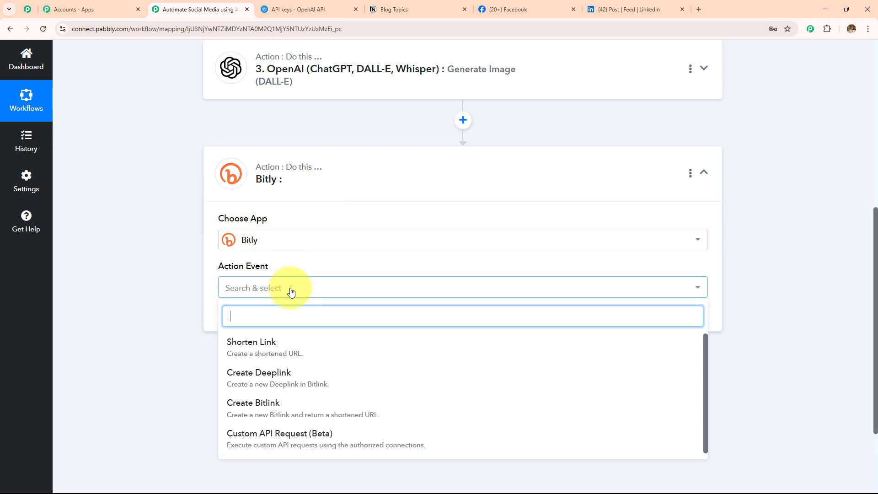
click(281, 350)
click(257, 322)
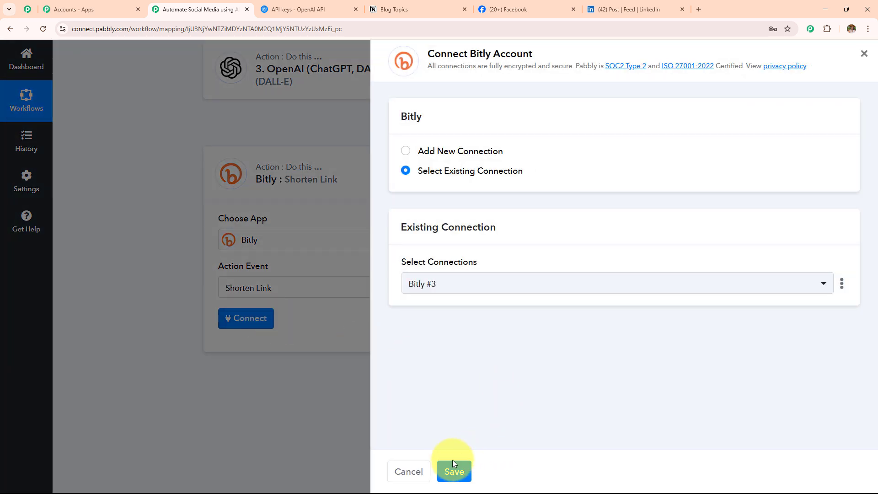
click(453, 463)
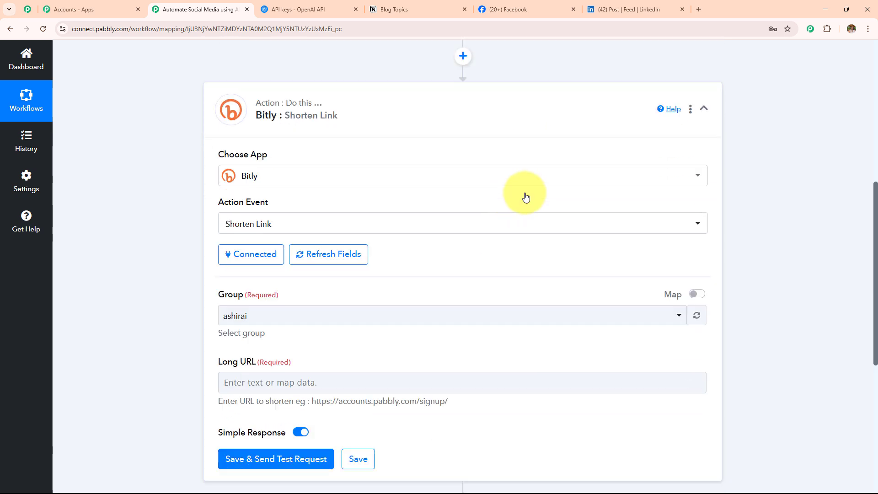
- Keep the preselected Bitly group and map the Long URL to the Data 0 Url from the Generate Image (DALL-E) step
scroll(526, 197, down, 3)
click(303, 198)
click(303, 205)
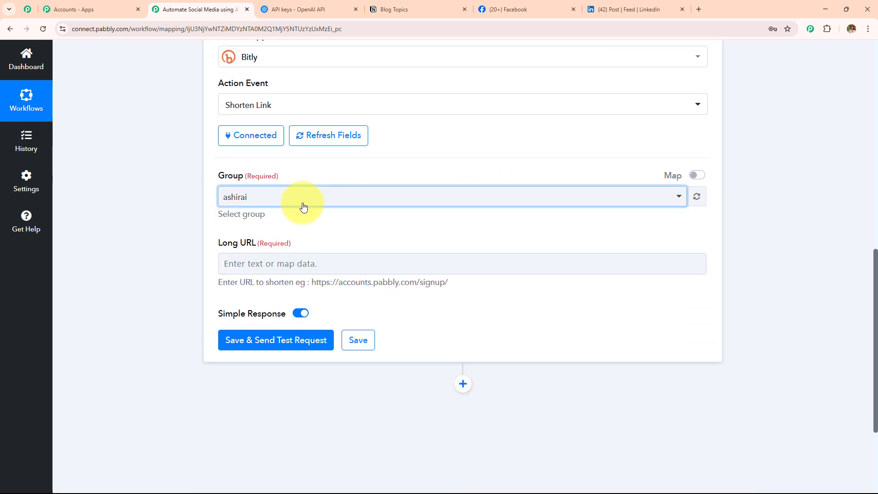
click(302, 263)
click(359, 353)
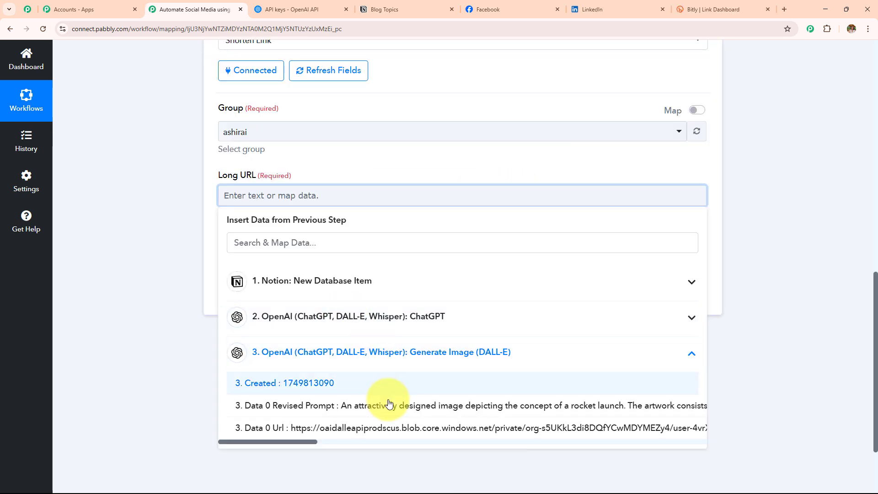
click(392, 429)
click(171, 259)
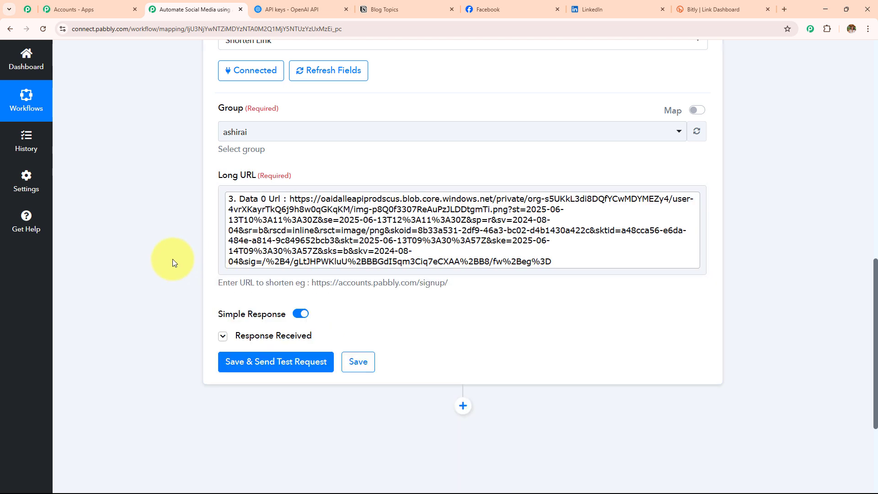
- Save and send the Bitly test request, and select the shortened Link value in the response
scroll(398, 234, down, 4)
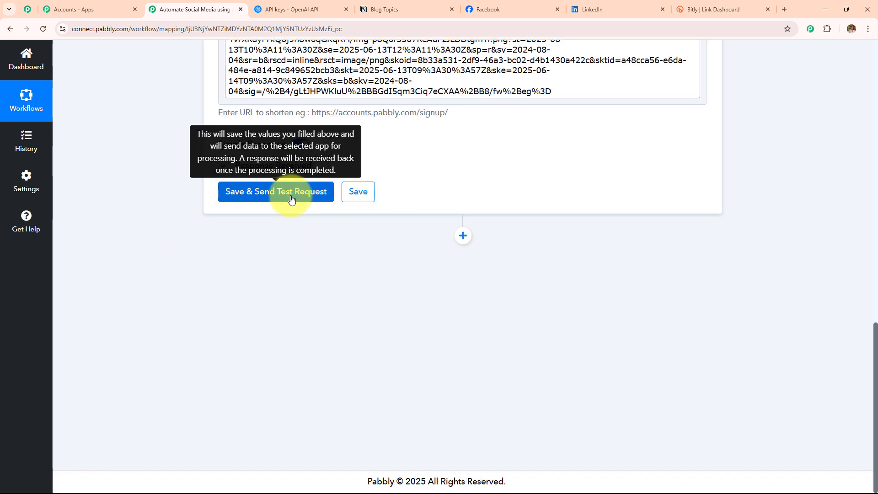
click(290, 194)
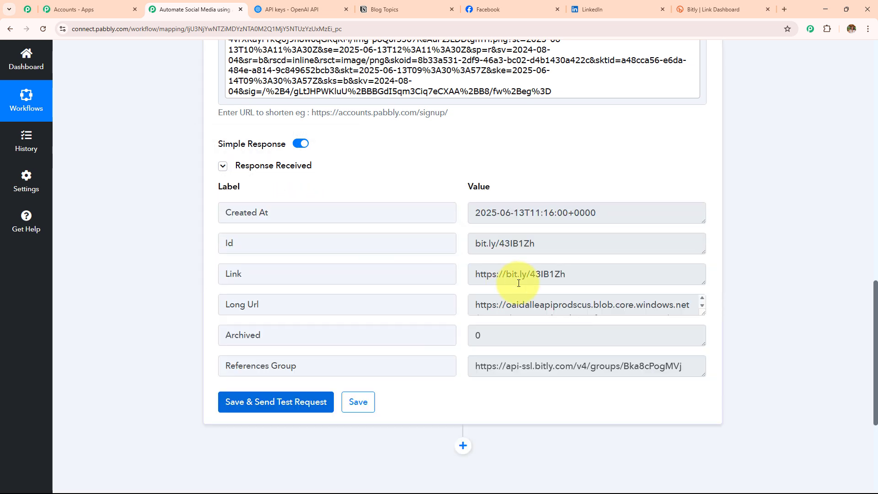
click(580, 274)
key(ctrl+a)
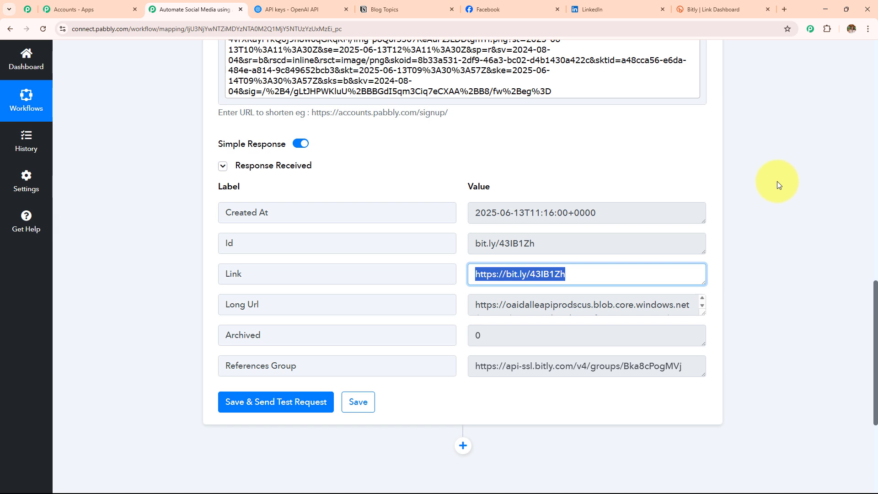
- Add a Facebook Pages action with the Create Page Post event after the Bitly step
scroll(774, 183, down, 5)
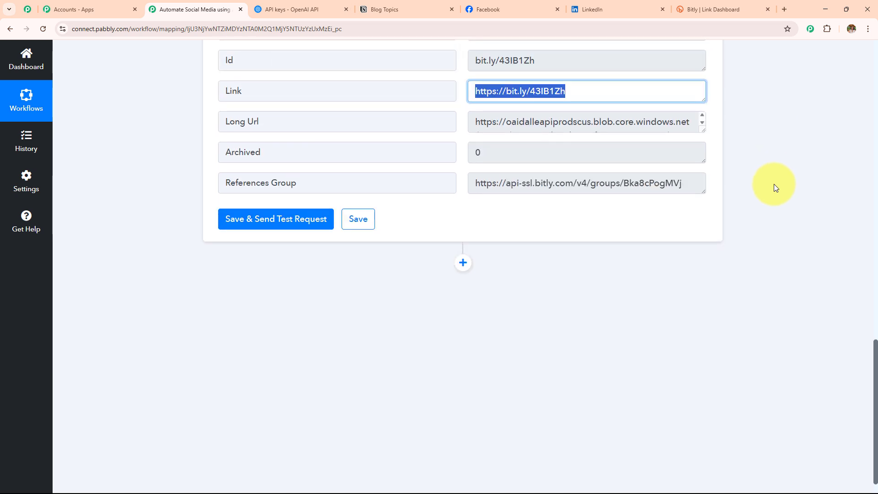
click(463, 262)
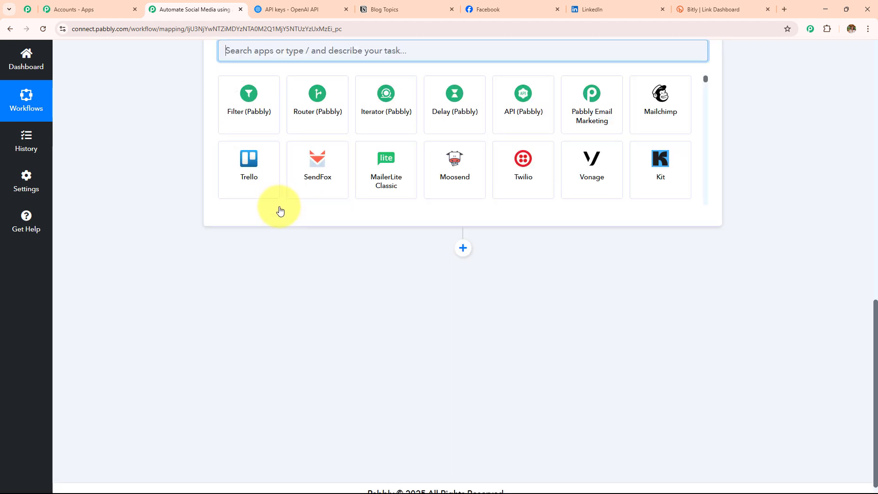
text(Fac)
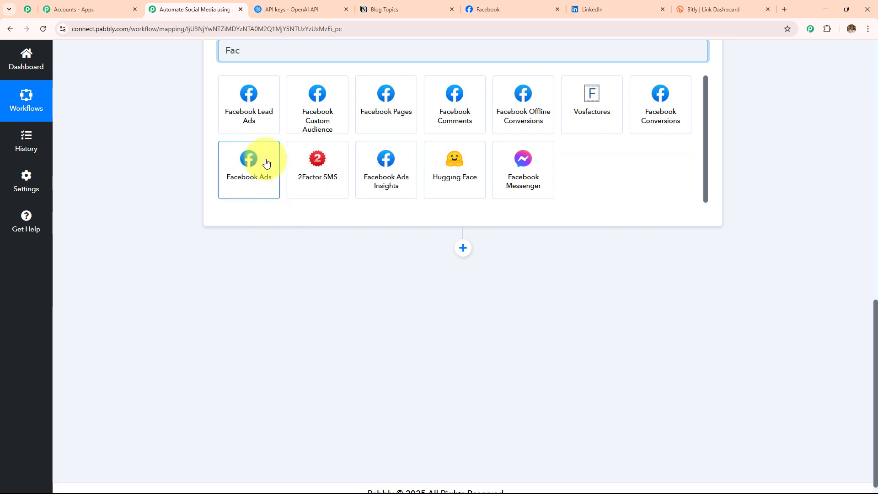
click(375, 128)
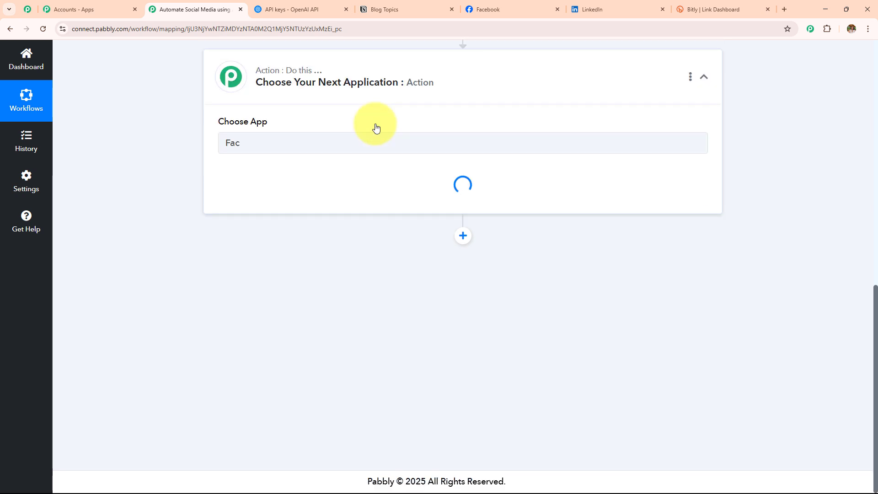
click(299, 171)
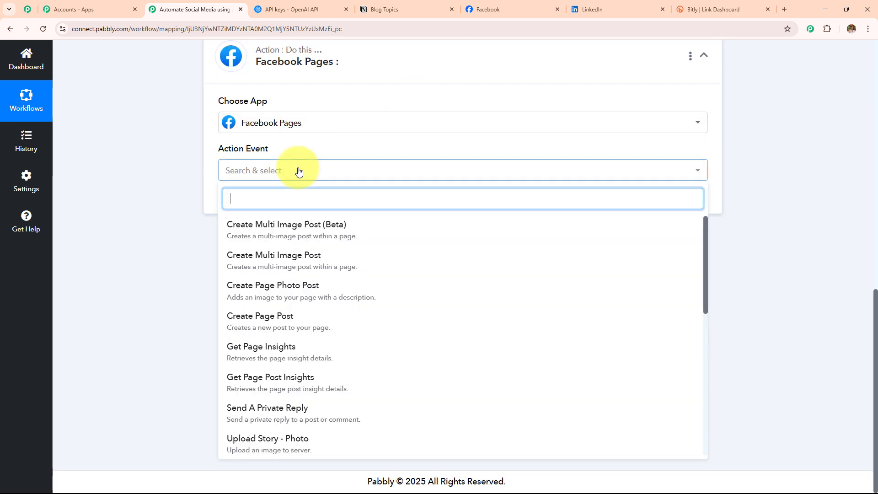
click(309, 317)
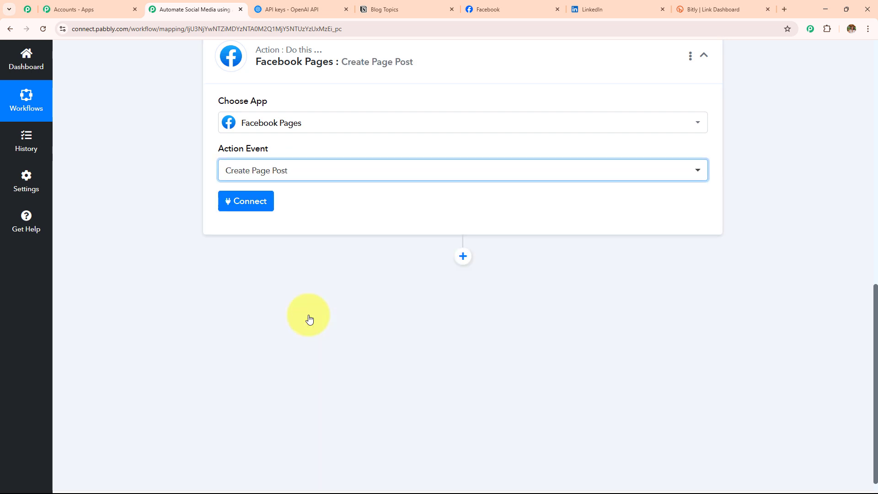
- Create a new Facebook Pages connection for the action and authorize Pabbly Connect with the previously used Facebook account
click(257, 203)
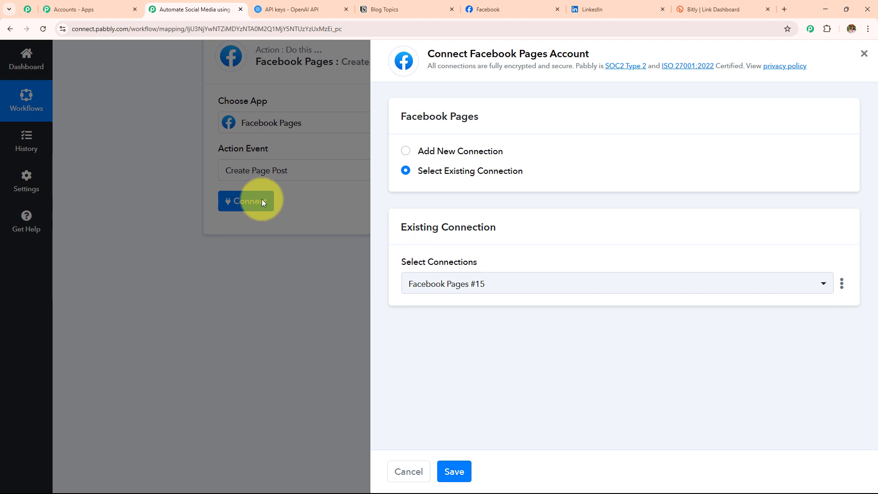
click(407, 153)
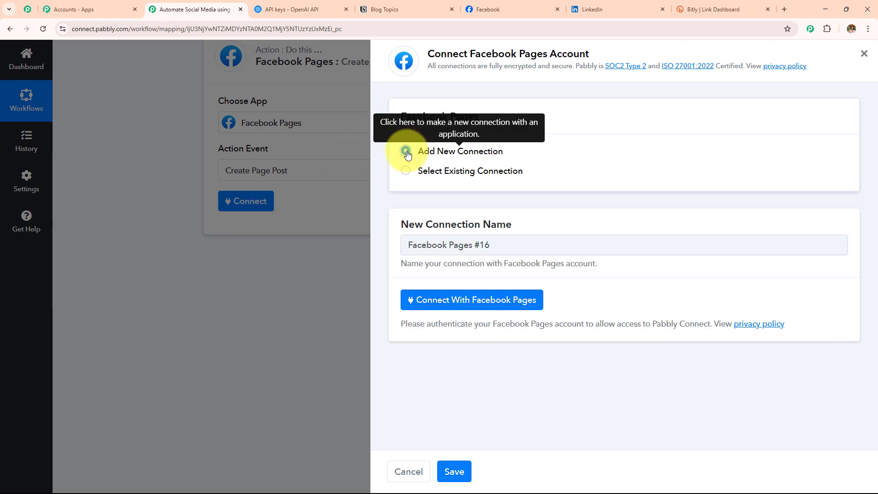
click(451, 305)
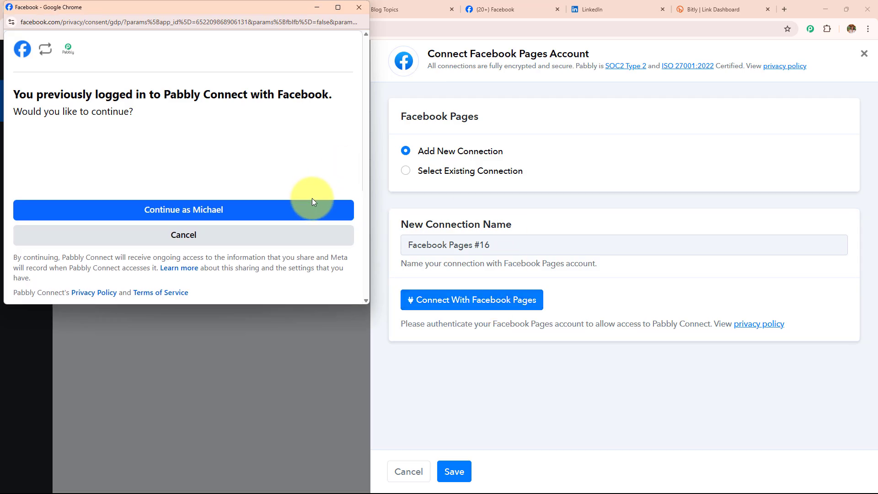
click(197, 211)
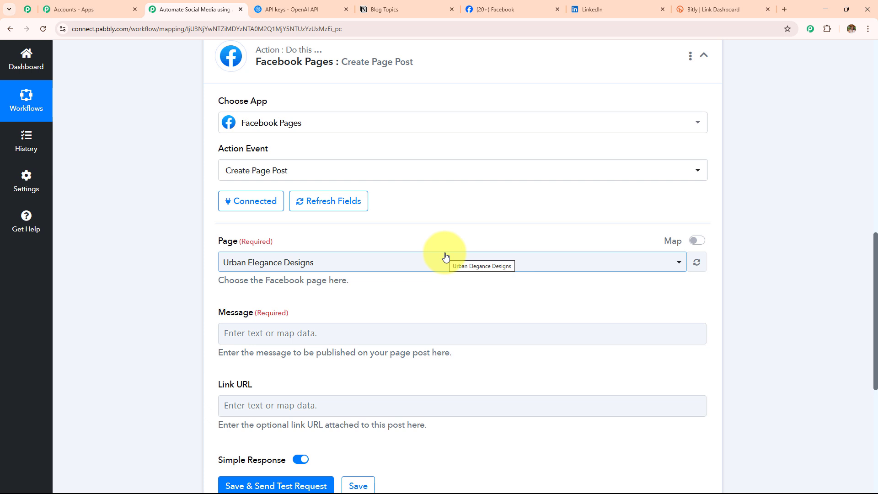
- Review the page post fields, then switch to Facebook to examine the Urban Elegance Designs page
scroll(460, 201, down, 4)
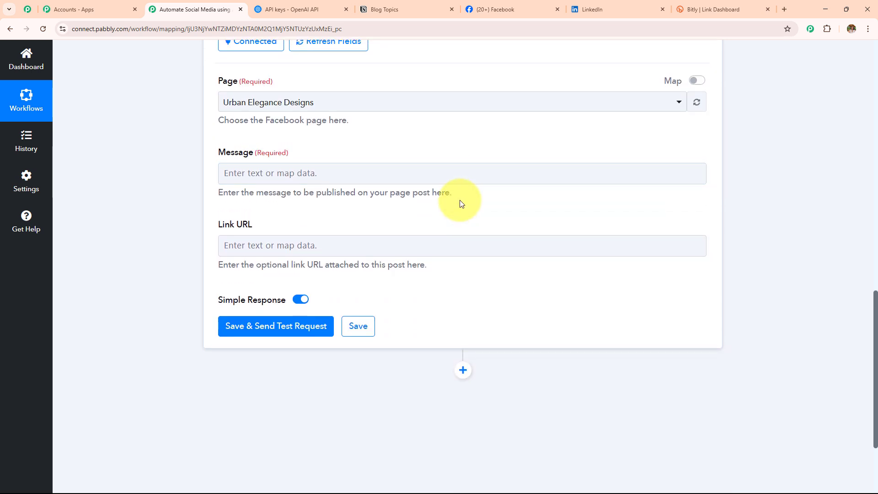
scroll(460, 204, up, 2)
drag(209, 152, 320, 150)
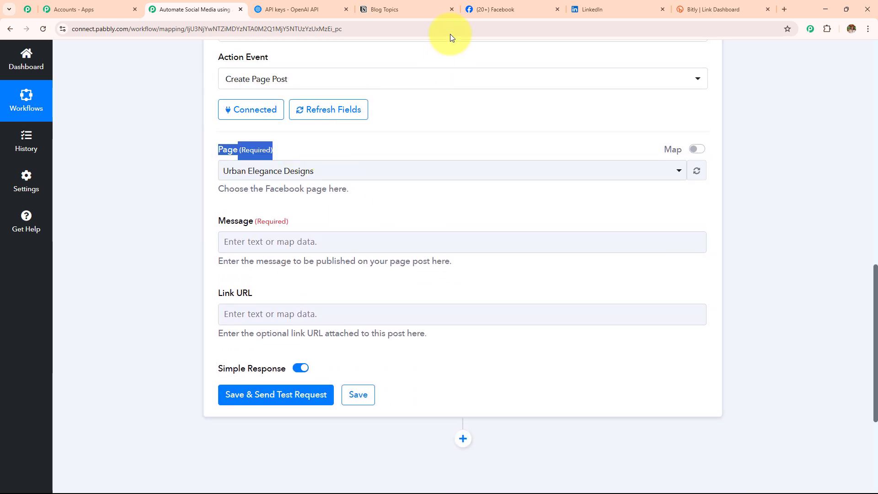
click(495, 9)
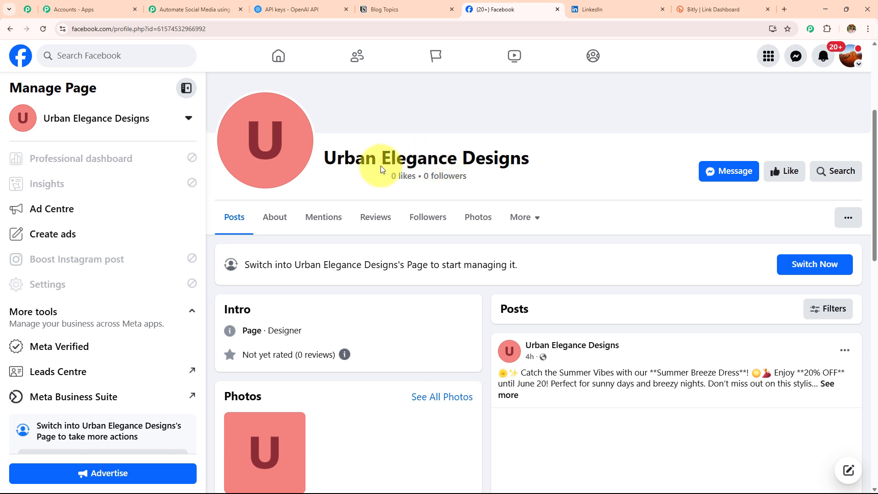
- Return to Pabbly Connect and choose Urban Elegance Designs as the page for the Facebook post action
click(194, 9)
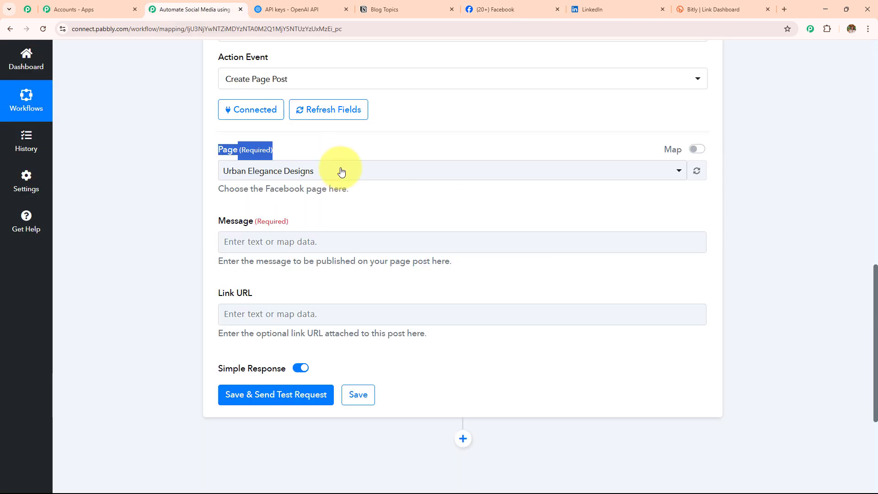
click(343, 170)
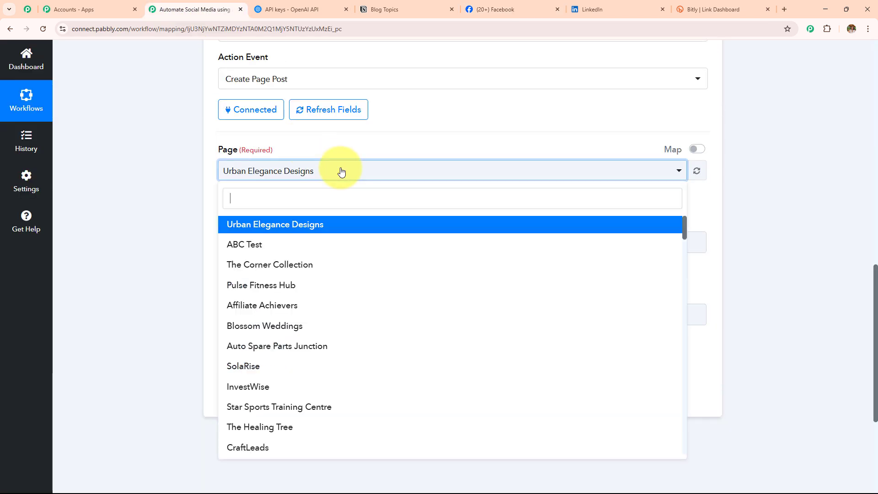
click(342, 225)
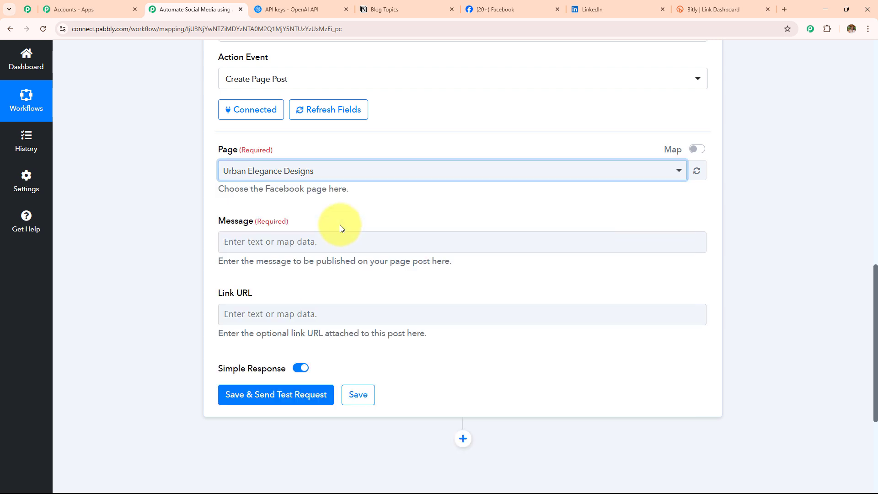
- Map the Facebook post's Message to Choices 0 Message Content from the ChatGPT step
click(342, 238)
click(343, 238)
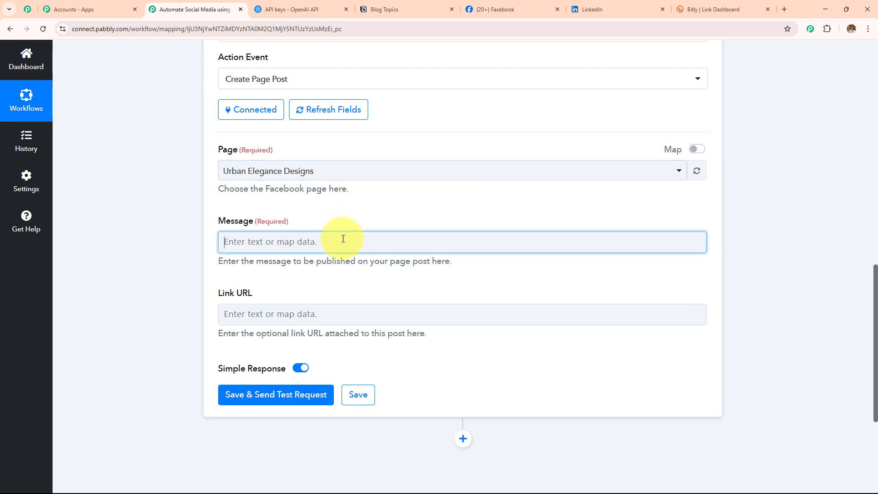
scroll(387, 165, down, 3)
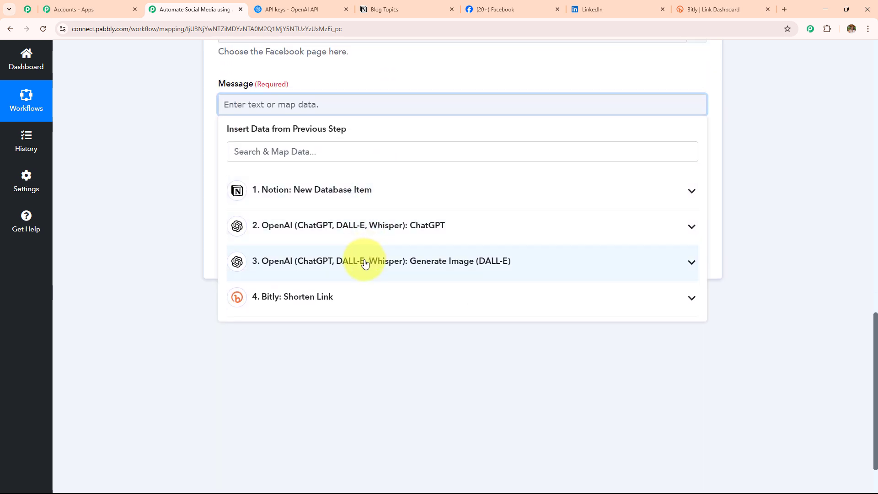
click(364, 227)
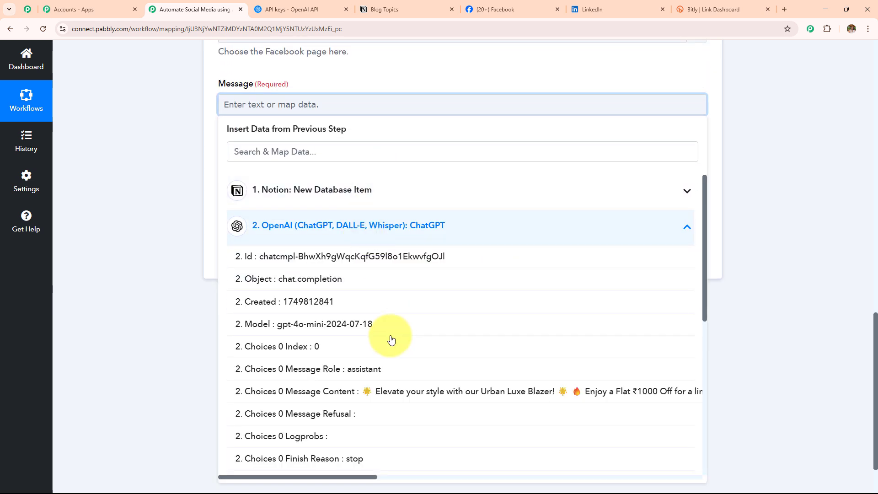
click(384, 335)
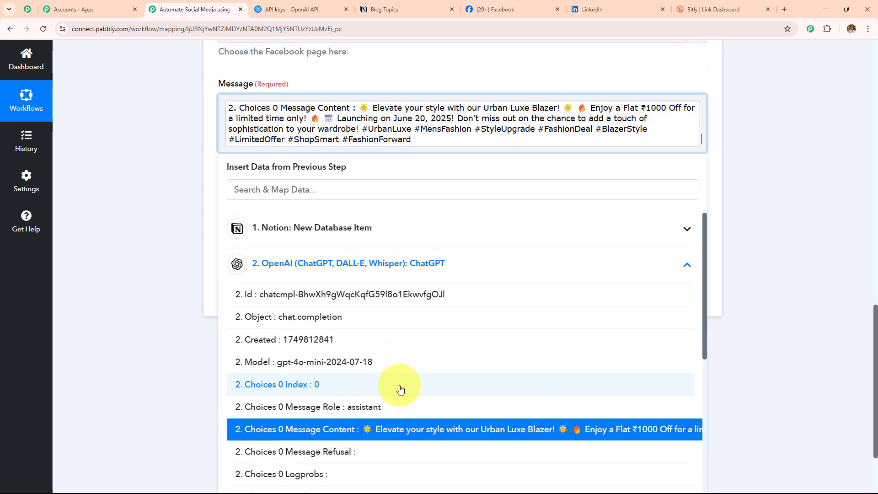
click(197, 249)
- Map the Facebook post's Link URL to the shortened Link from the Bitly step
click(295, 211)
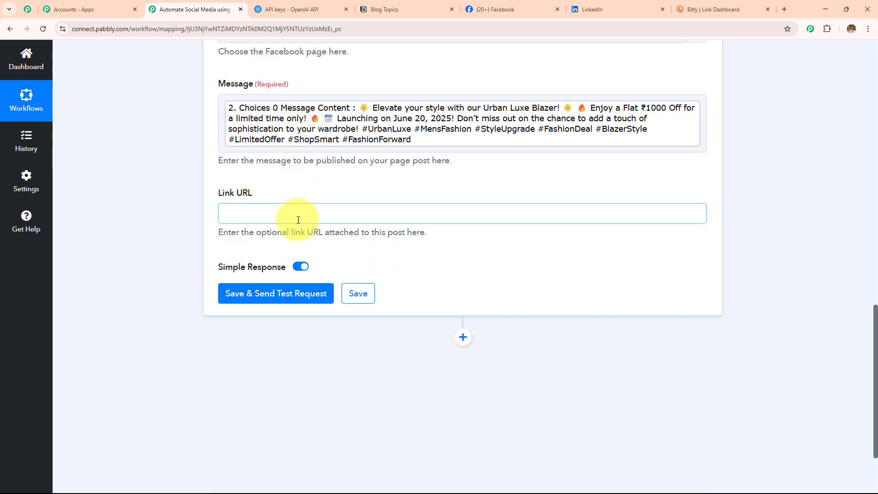
click(318, 406)
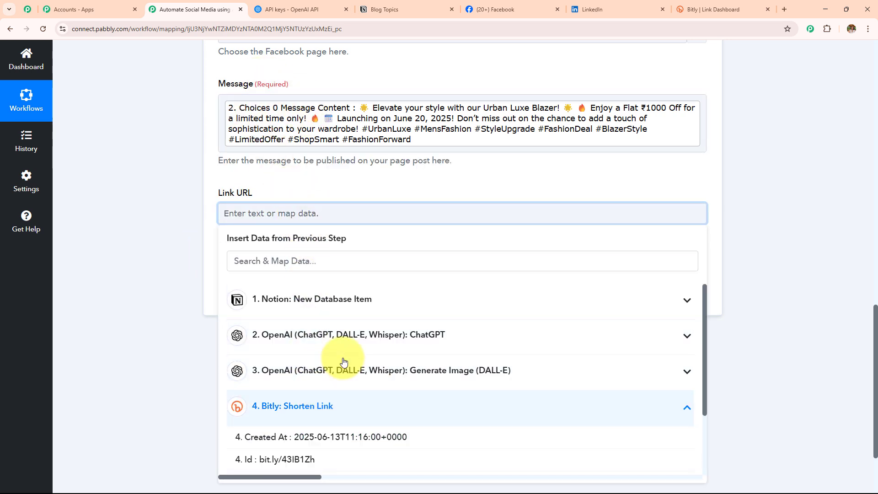
scroll(343, 361, down, 2)
click(344, 394)
click(158, 242)
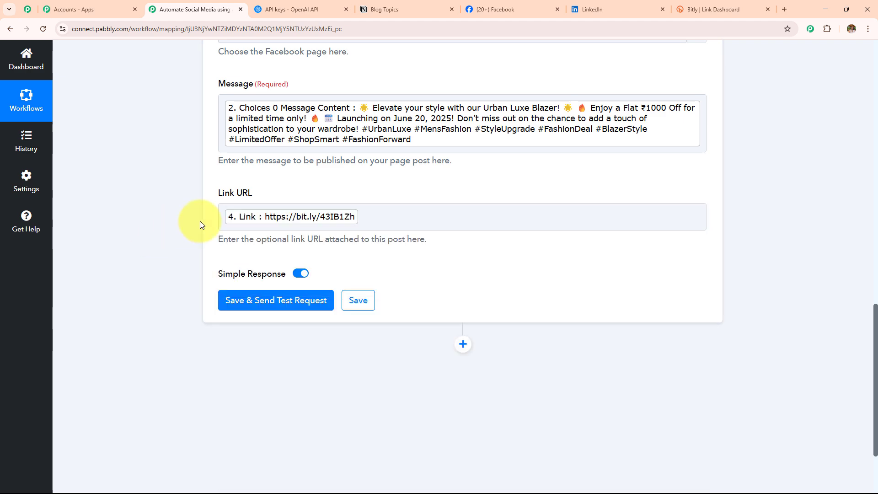
- Check the mapped fields of the Facebook Pages action, then save it and send the test request
scroll(374, 196, up, 4)
scroll(374, 196, down, 5)
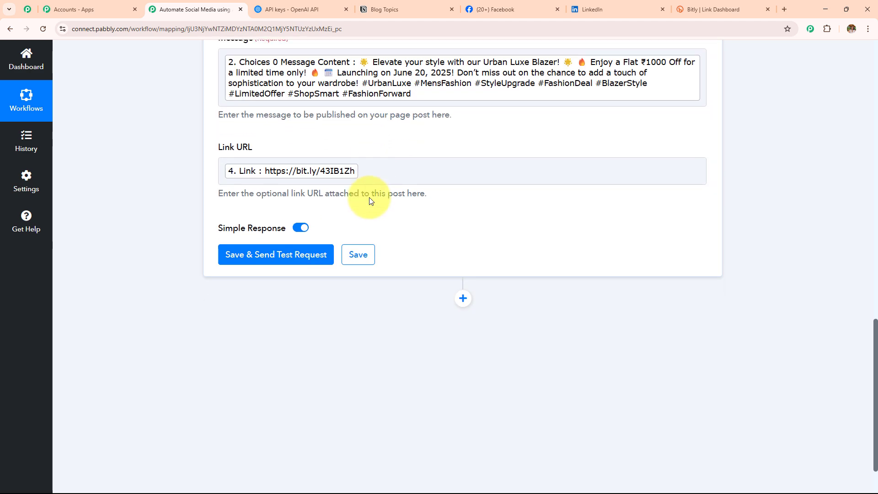
click(290, 255)
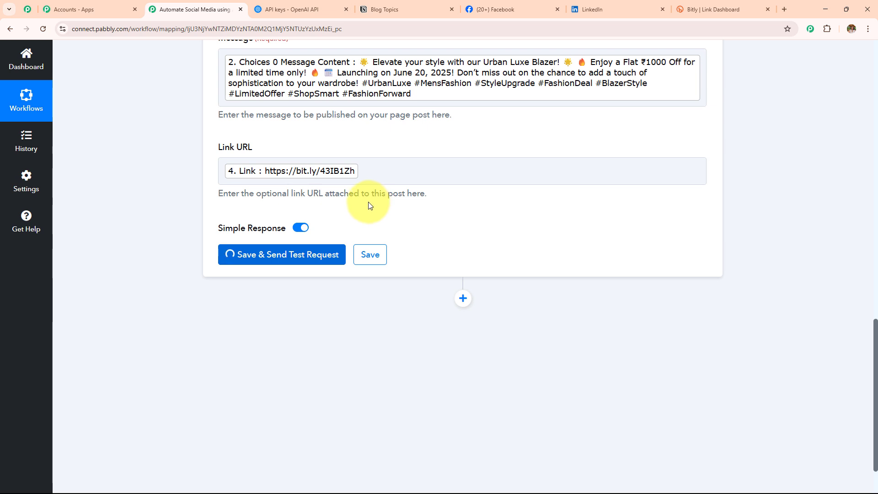
scroll(408, 166, down, 2)
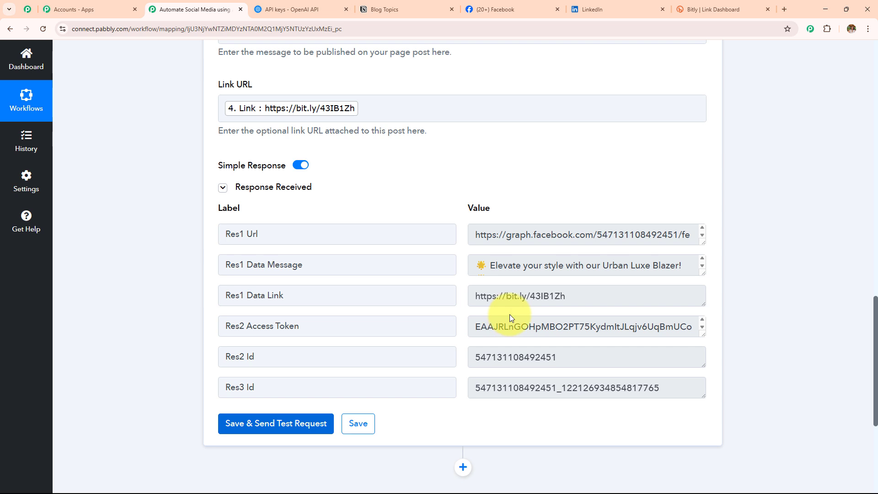
- Switch to Facebook, reload the Urban Elegance Designs page and examine the newest post's full text and image
click(498, 9)
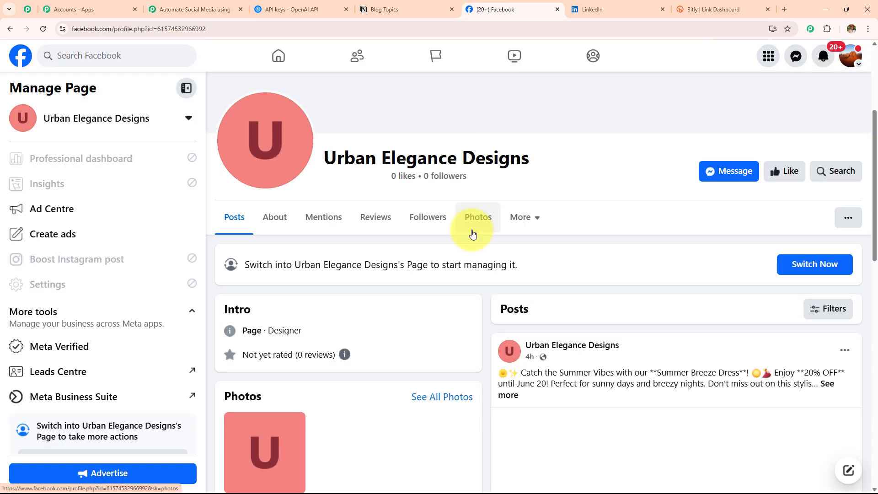
click(43, 29)
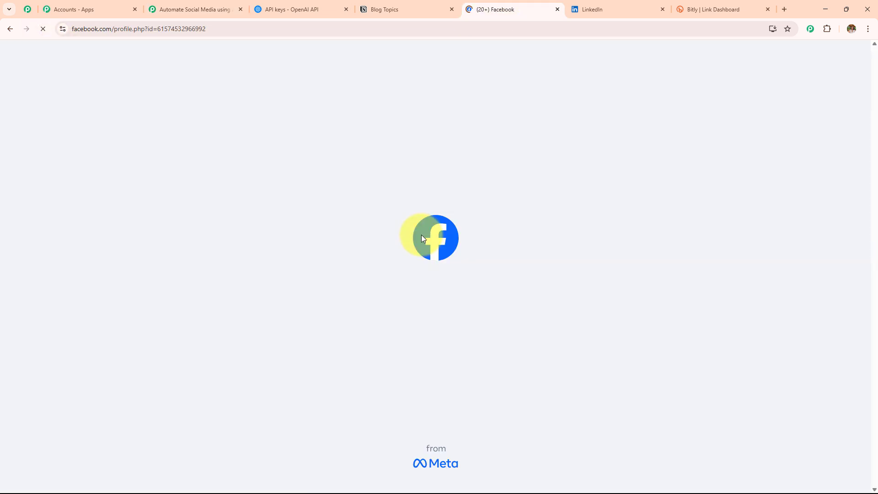
scroll(565, 267, down, 1)
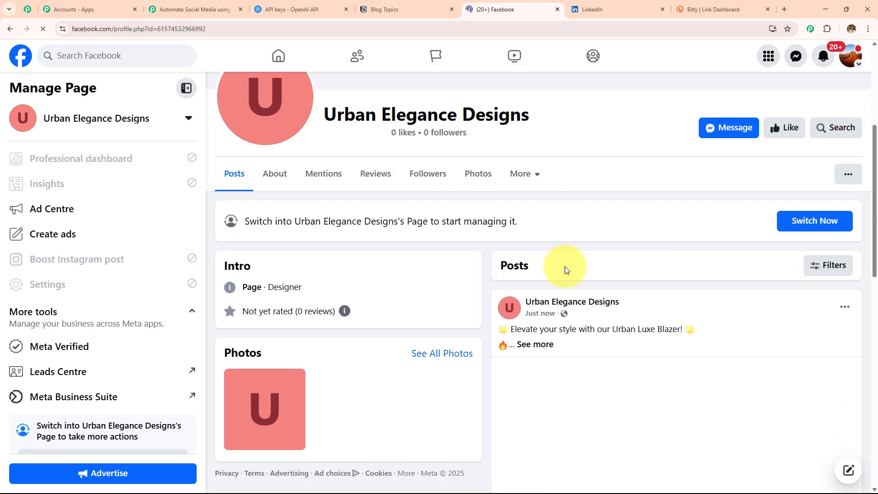
click(537, 351)
scroll(615, 204, down, 5)
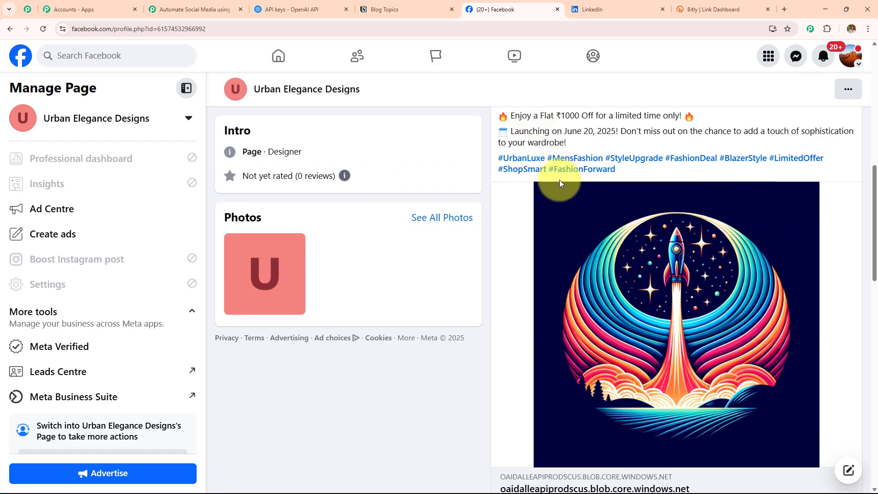
scroll(549, 181, up, 2)
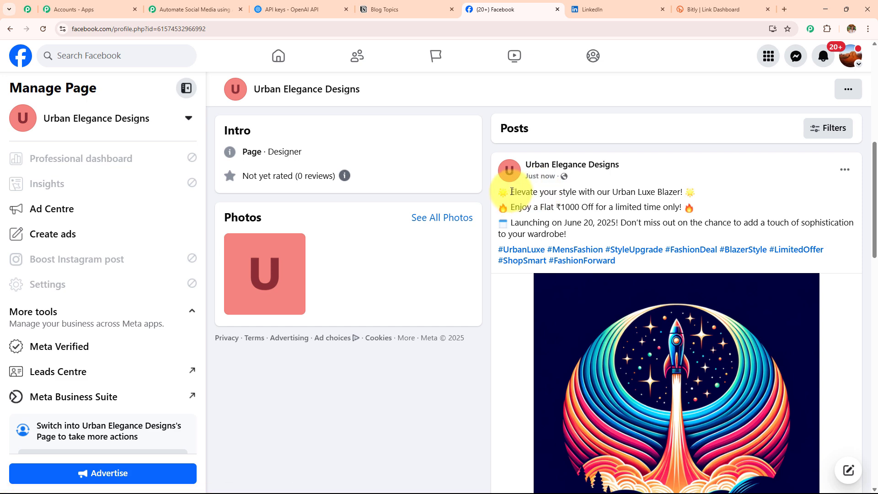
drag(508, 192, 601, 231)
scroll(629, 258, down, 3)
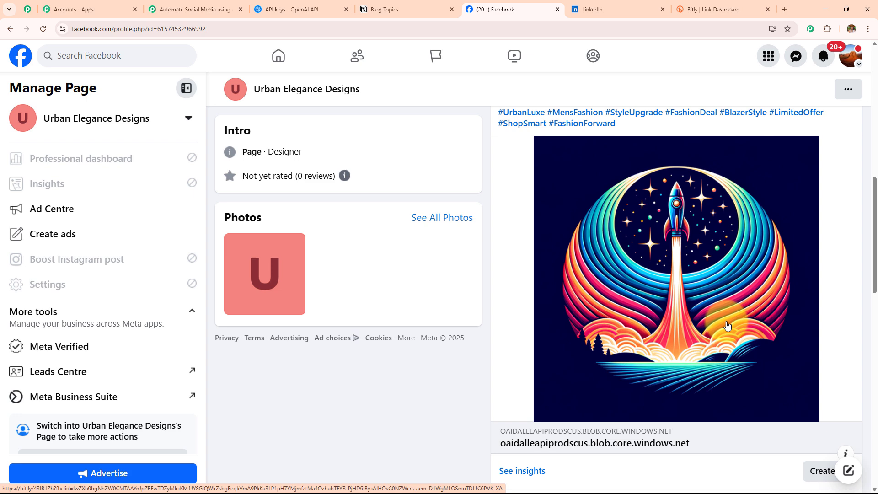
scroll(686, 302, up, 7)
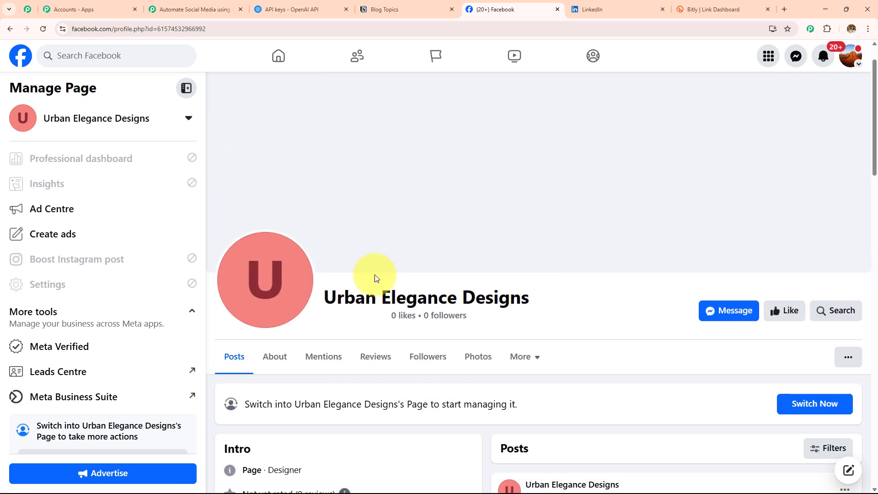
drag(323, 299, 556, 314)
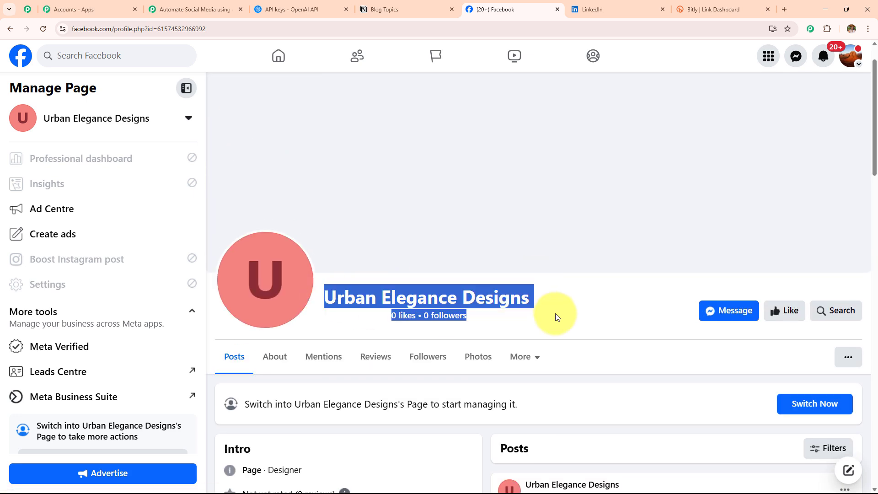
- Return to Pabbly Connect and add a LinkedIn action with the Share Text with Image event after the Facebook step
click(215, 9)
scroll(439, 218, down, 4)
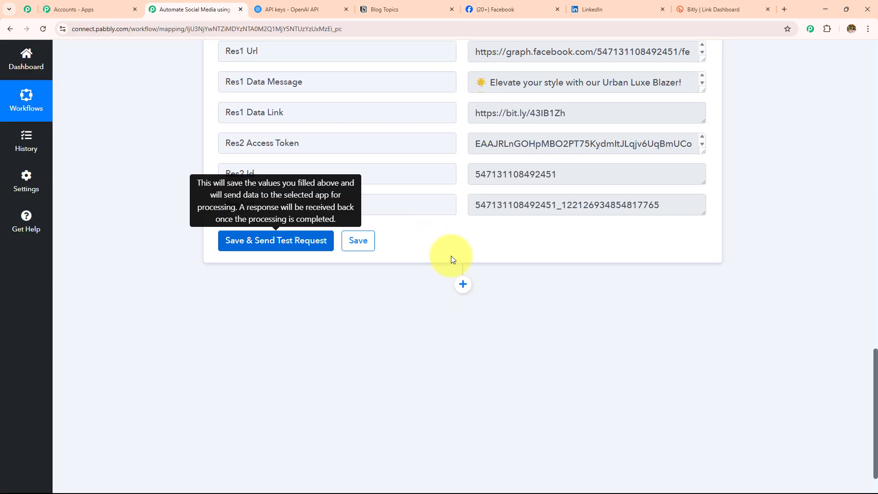
click(463, 284)
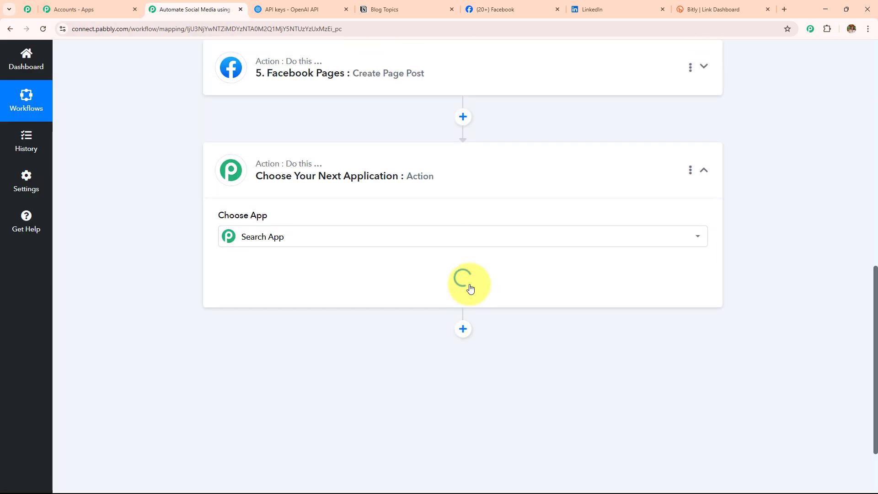
text(Link)
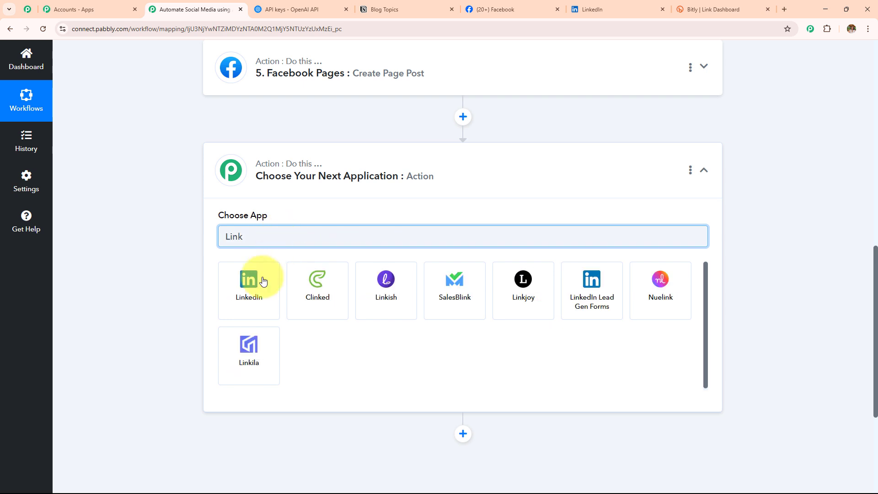
click(263, 281)
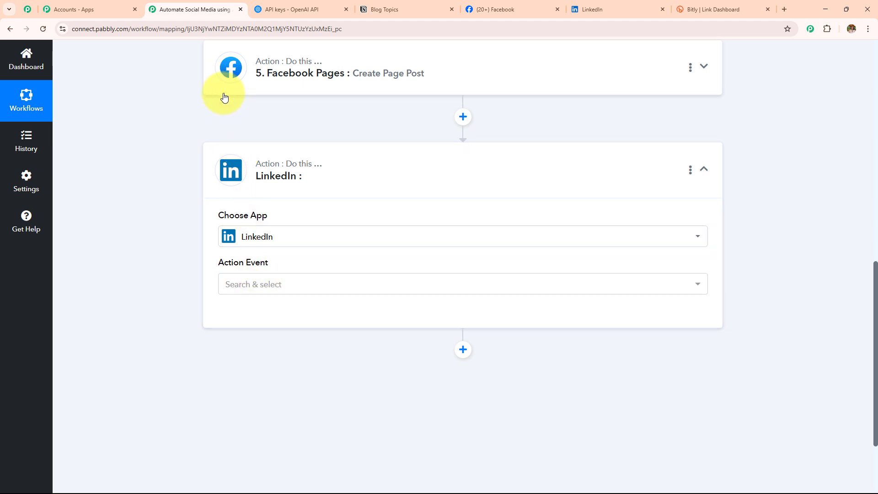
click(264, 294)
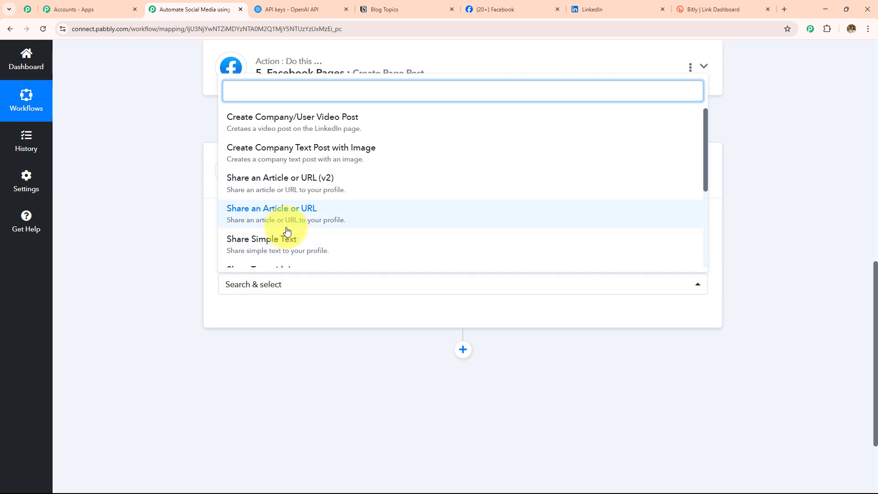
click(274, 270)
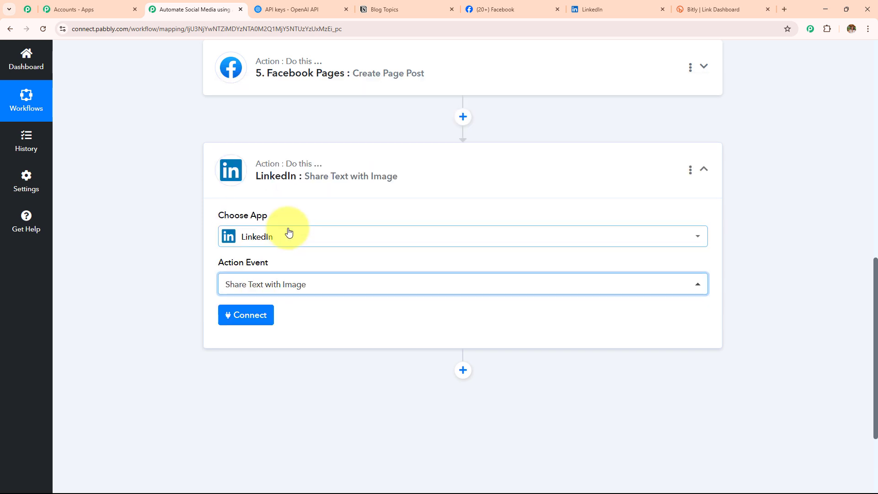
- Connect the LinkedIn action using the existing connection LinkedIn #3
click(246, 315)
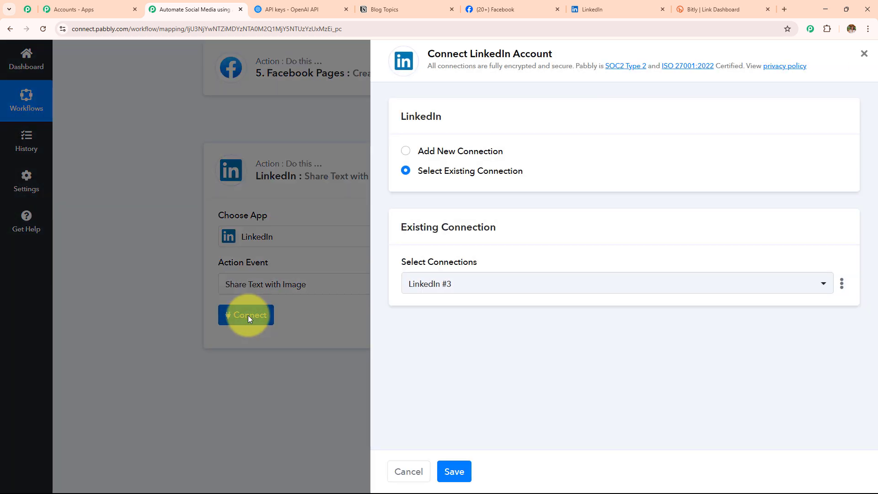
drag(415, 171, 519, 171)
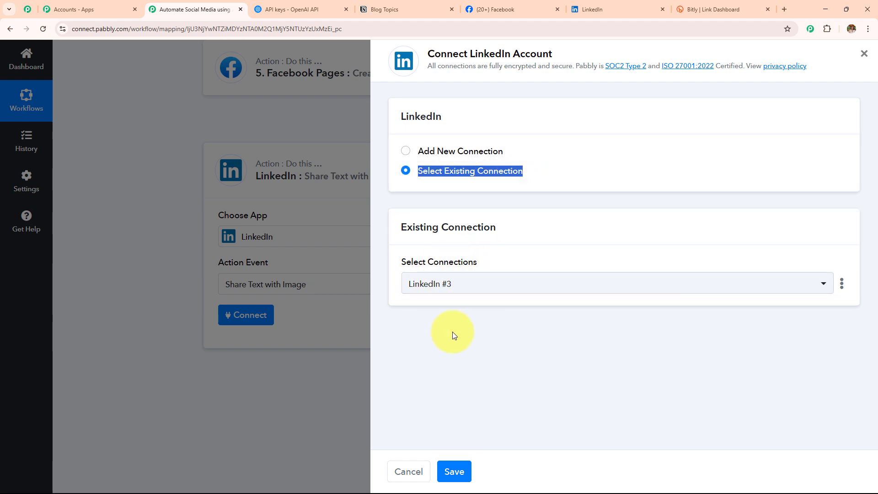
click(455, 472)
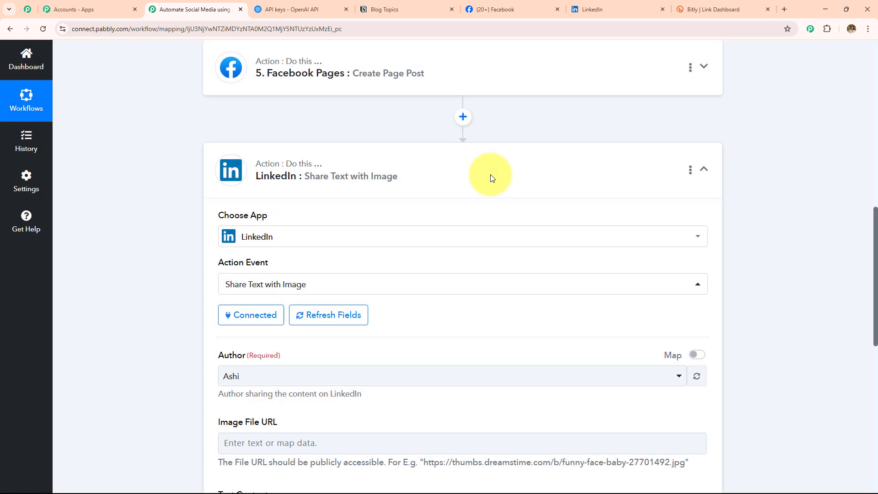
- Review the LinkedIn post fields and select the personal profile as the Author
scroll(488, 239, down, 4)
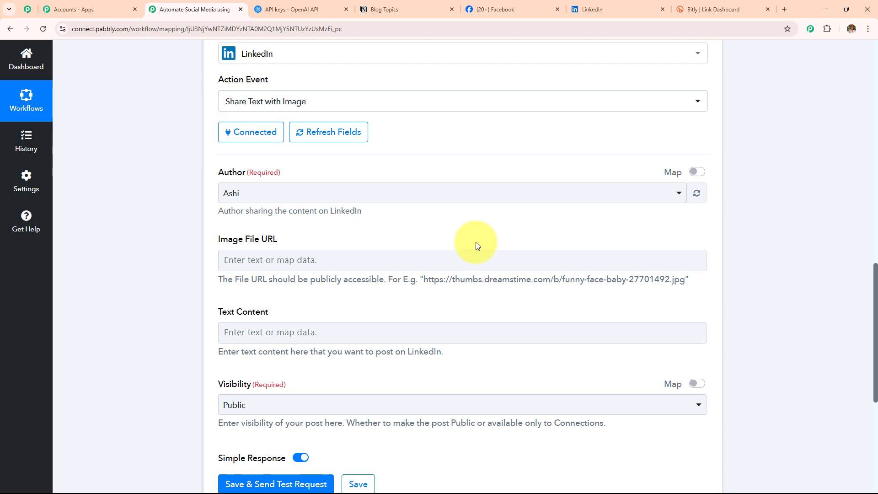
scroll(475, 246, up, 2)
scroll(475, 242, down, 4)
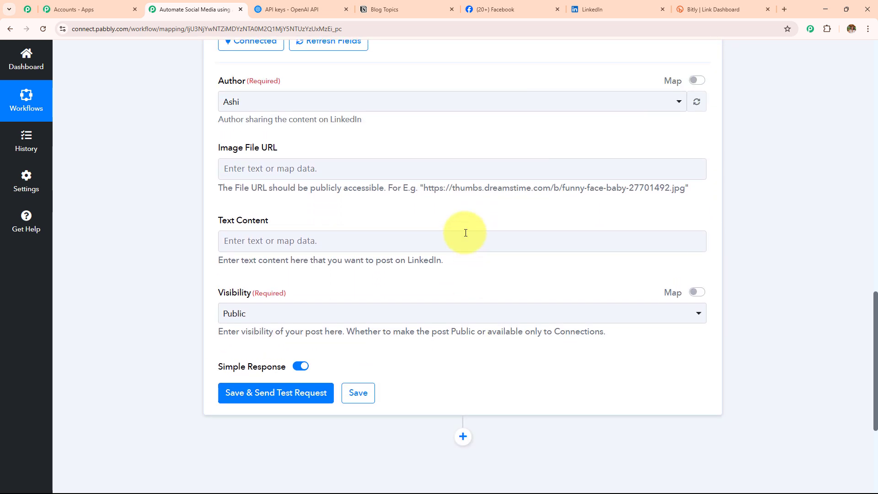
click(262, 108)
click(267, 156)
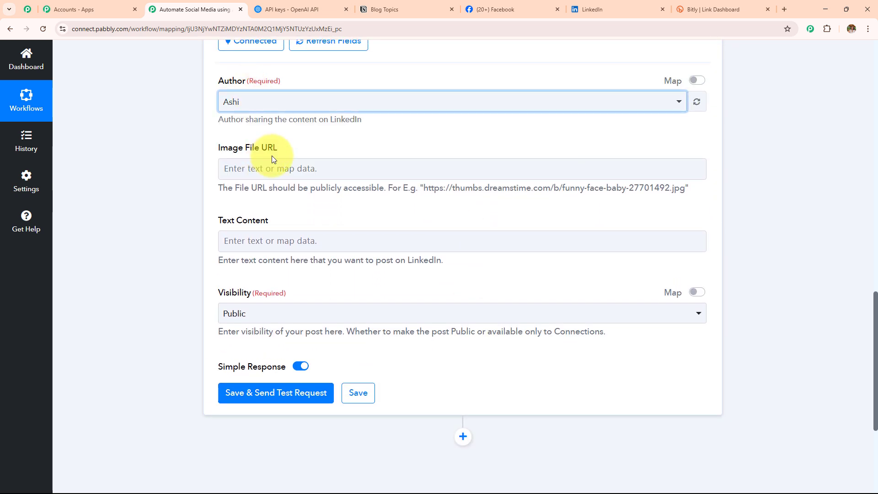
- Map the LinkedIn action's Image File URL to the Link value from the Bitly Shorten Link step
scroll(299, 128, down, 2)
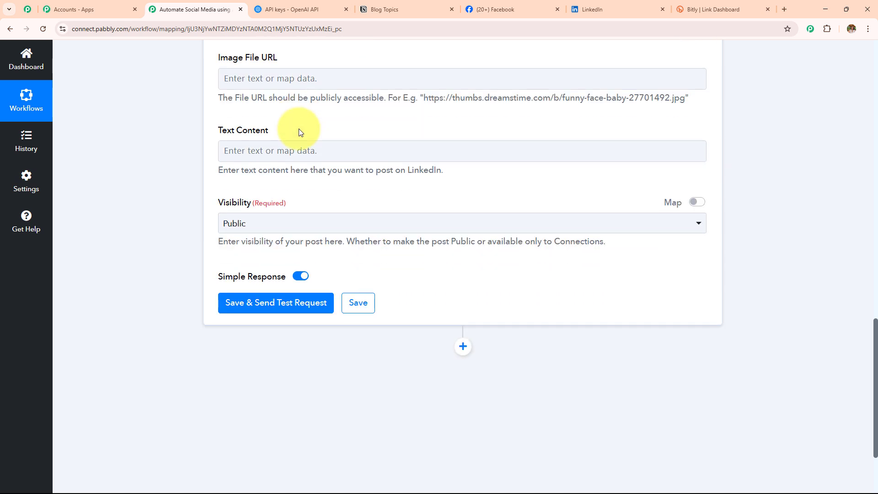
click(302, 79)
click(303, 303)
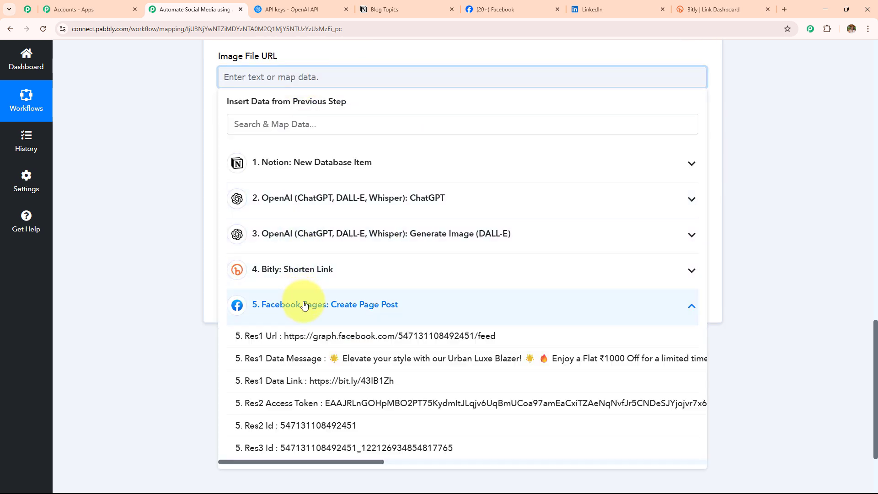
click(298, 276)
click(311, 344)
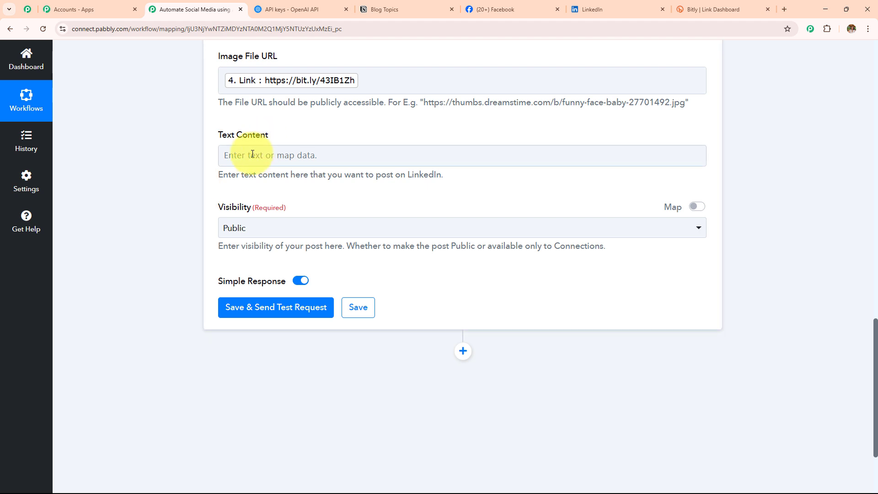
- Map the LinkedIn action's Text Content to the Choices 0 Message Content value from the ChatGPT step
drag(216, 138, 314, 141)
click(314, 155)
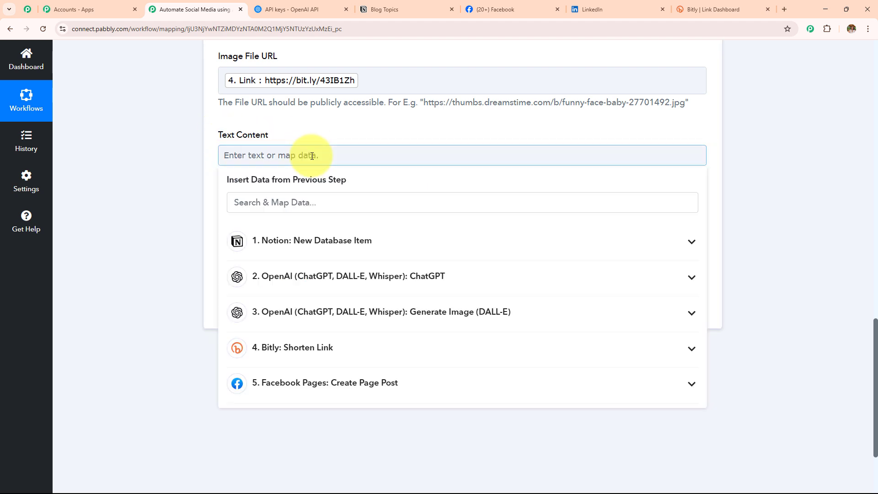
click(333, 285)
click(341, 441)
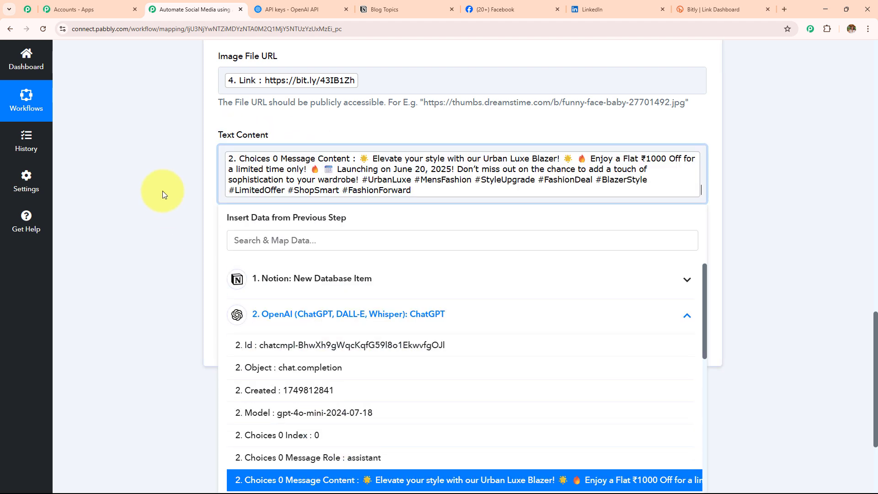
click(164, 189)
scroll(302, 215, up, 4)
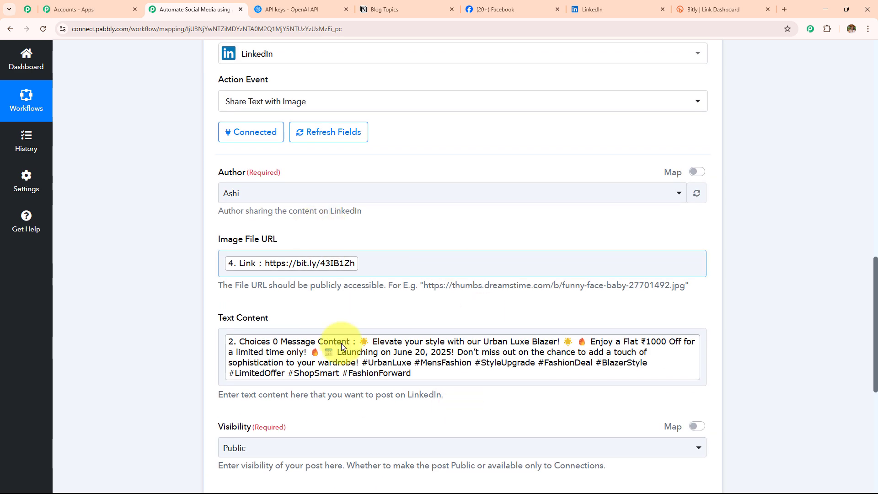
- Set the LinkedIn post's visibility to Public, then save and send a test request, checking the returned Res2 Message
scroll(391, 201, down, 3)
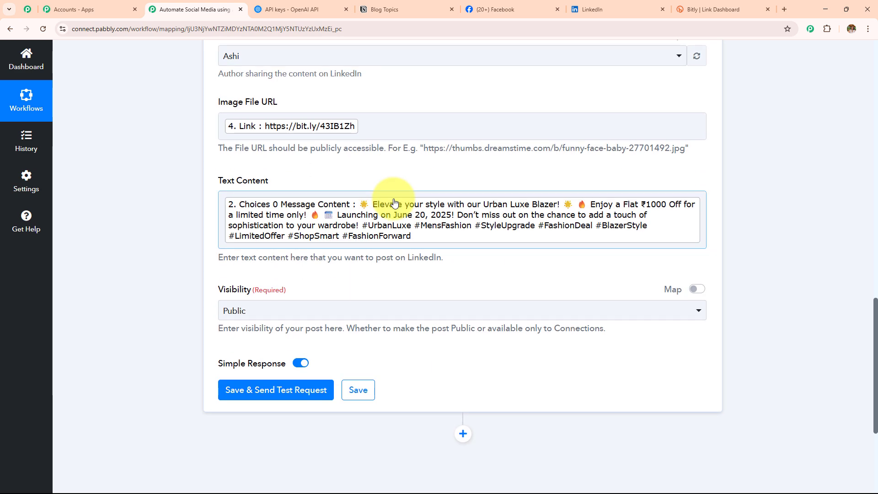
scroll(392, 202, down, 3)
click(308, 176)
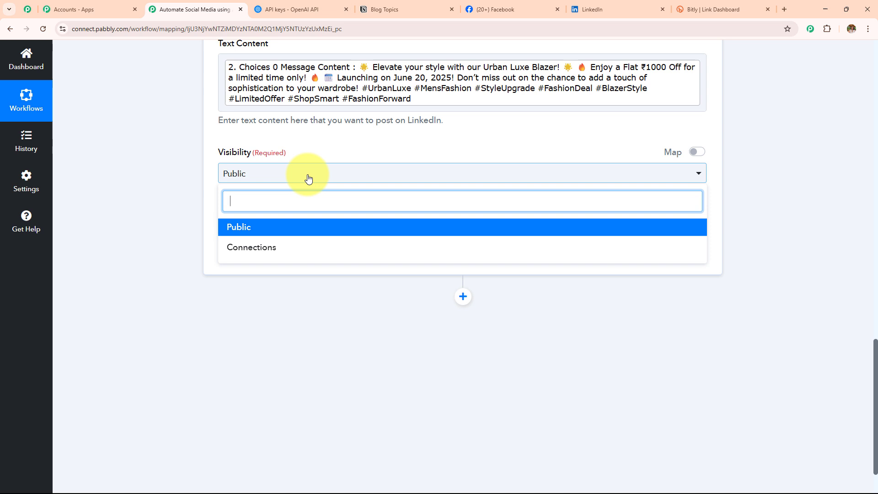
click(290, 231)
click(300, 249)
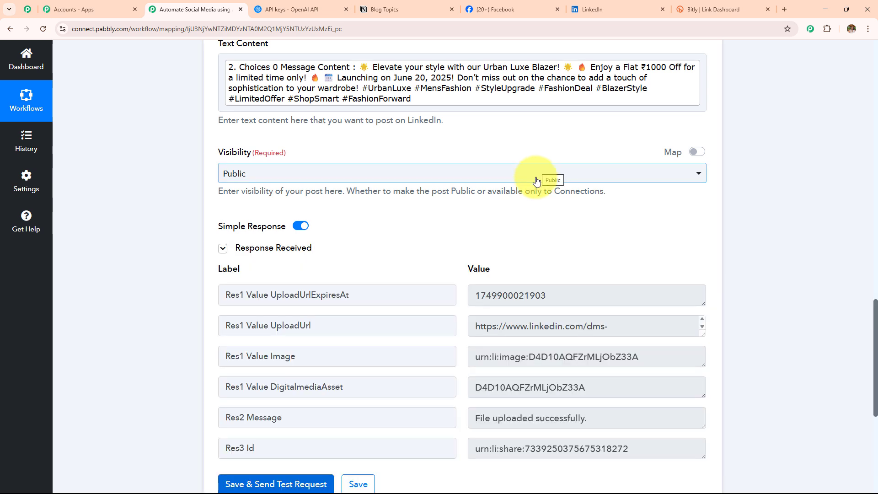
scroll(532, 181, down, 4)
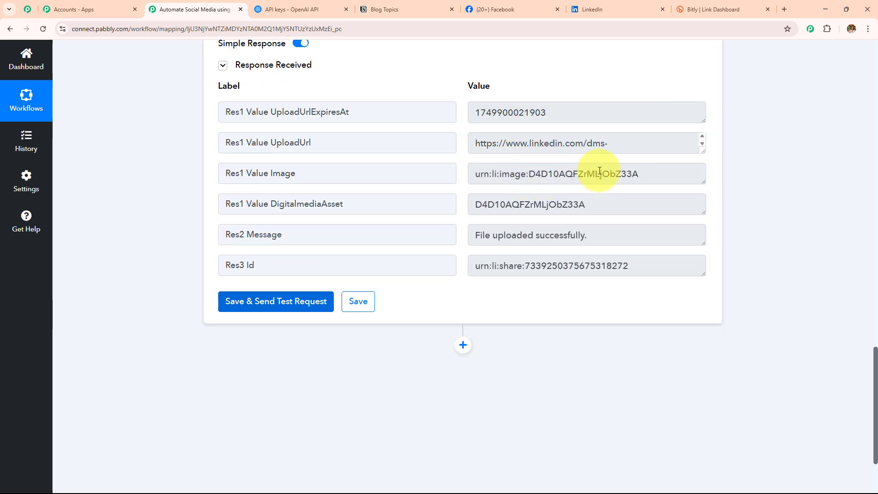
click(599, 232)
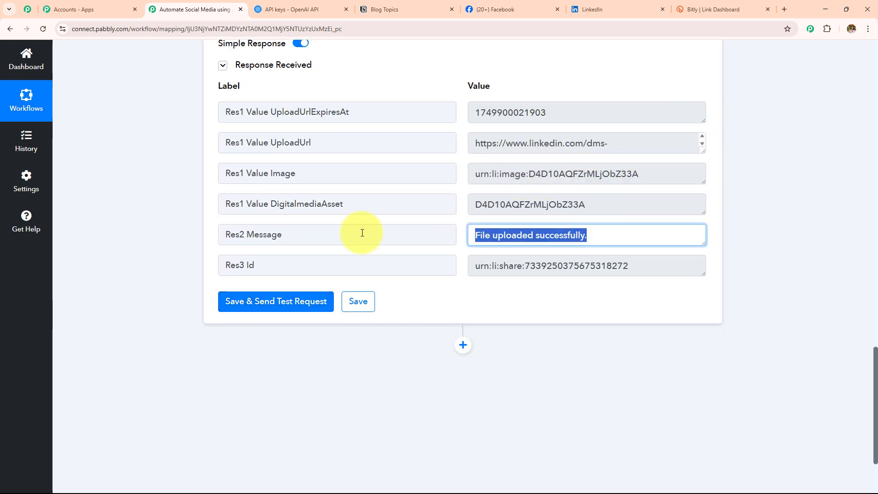
click(358, 232)
scroll(152, 243, up, 10)
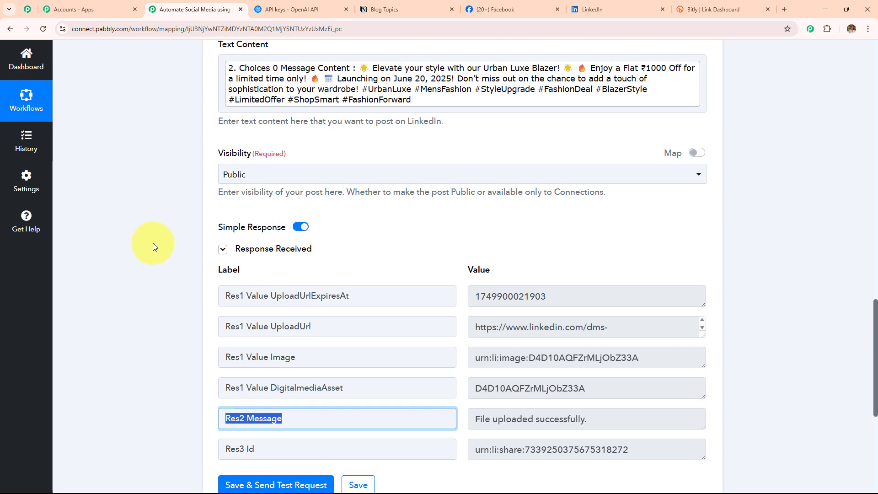
- Switch to LinkedIn, open the newest post in the profile's activity and examine its posting time, full text and image
click(596, 4)
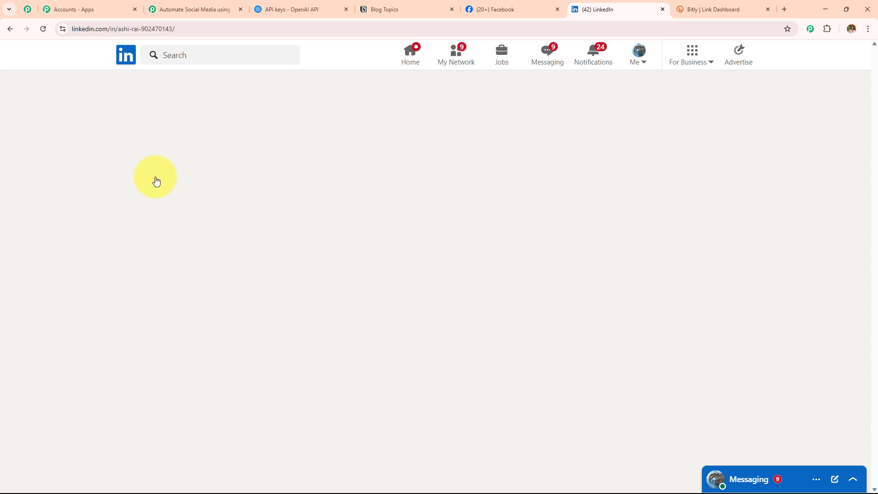
scroll(349, 177, down, 5)
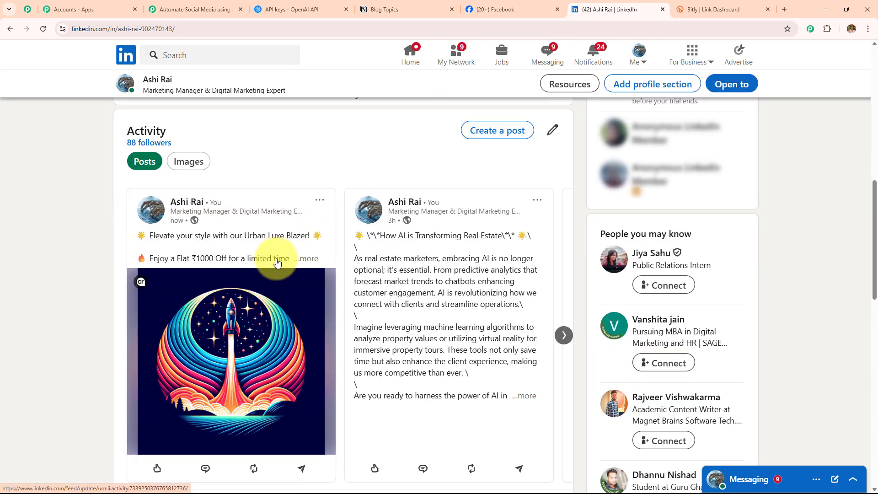
click(308, 260)
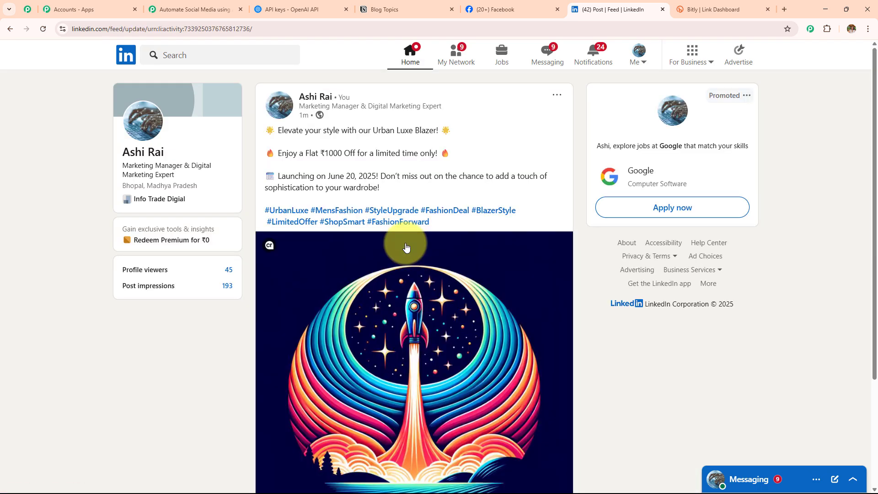
triple_click(304, 114)
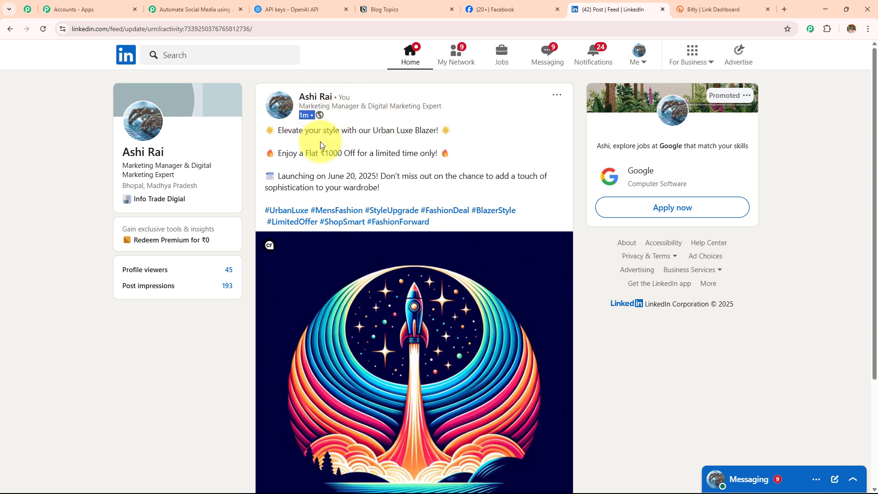
drag(277, 131, 484, 196)
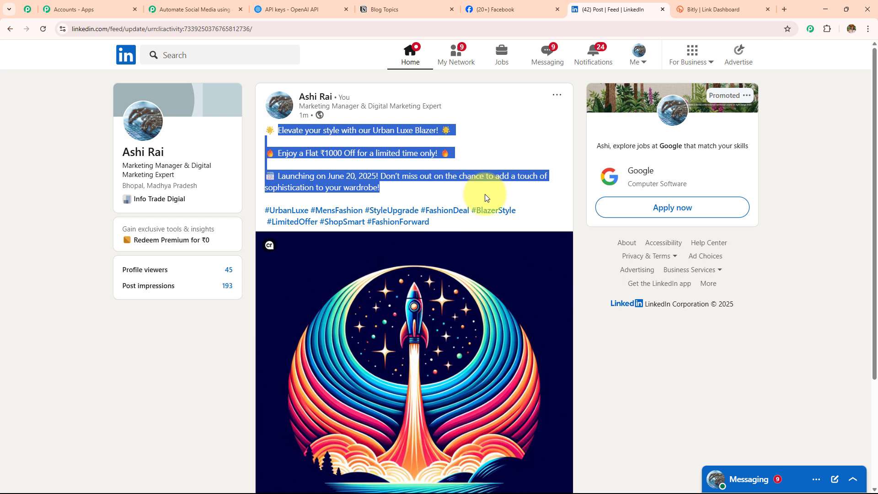
scroll(502, 210, down, 2)
scroll(501, 214, up, 2)
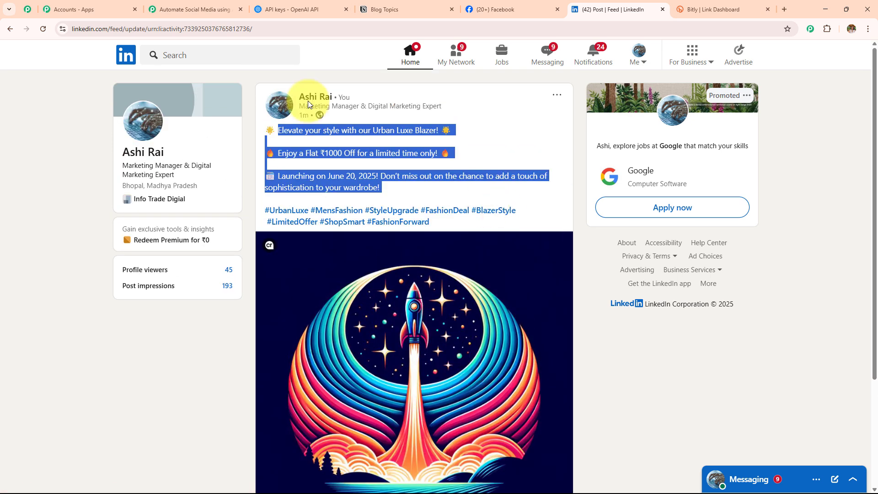
- Return to Pabbly Connect, collapse the LinkedIn step and review the whole workflow from the Notion trigger to the LinkedIn action
click(206, 9)
click(374, 99)
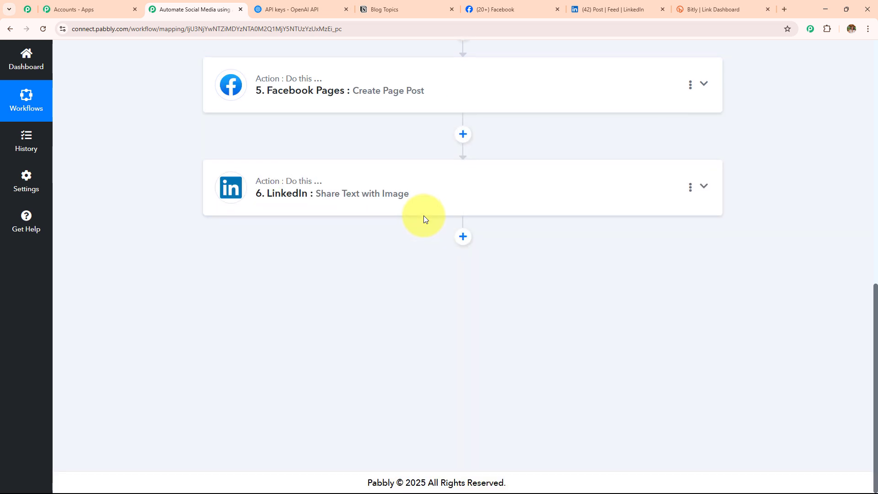
scroll(424, 215, up, 9)
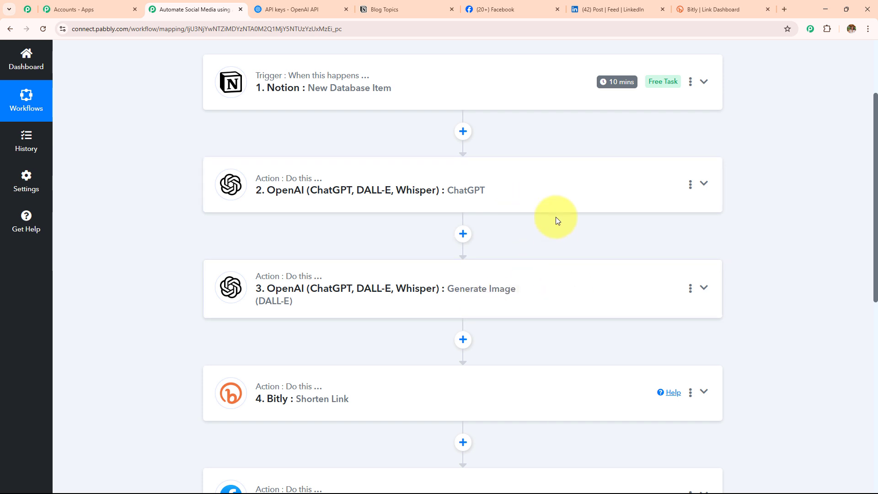
scroll(562, 211, down, 5)
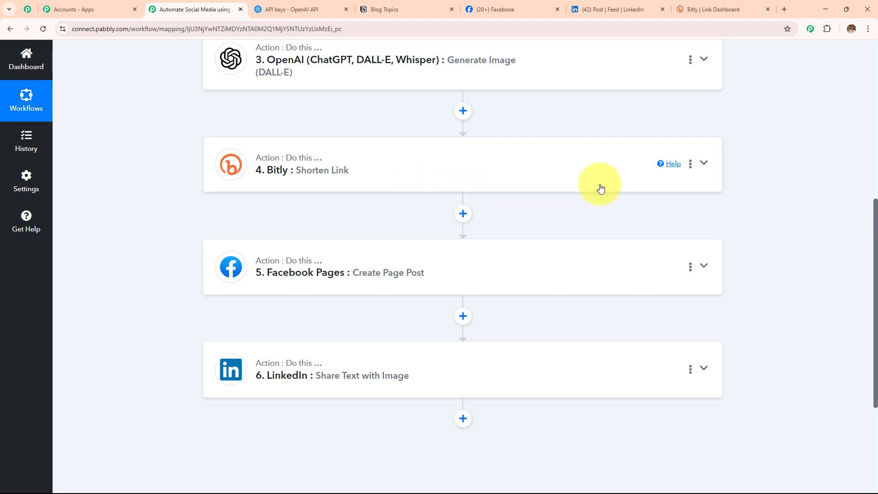
scroll(600, 187, down, 3)
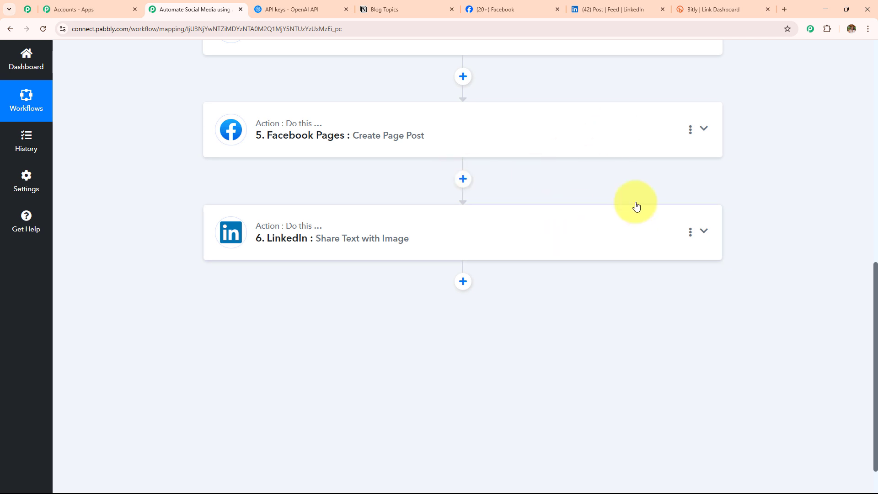
scroll(610, 207, up, 10)
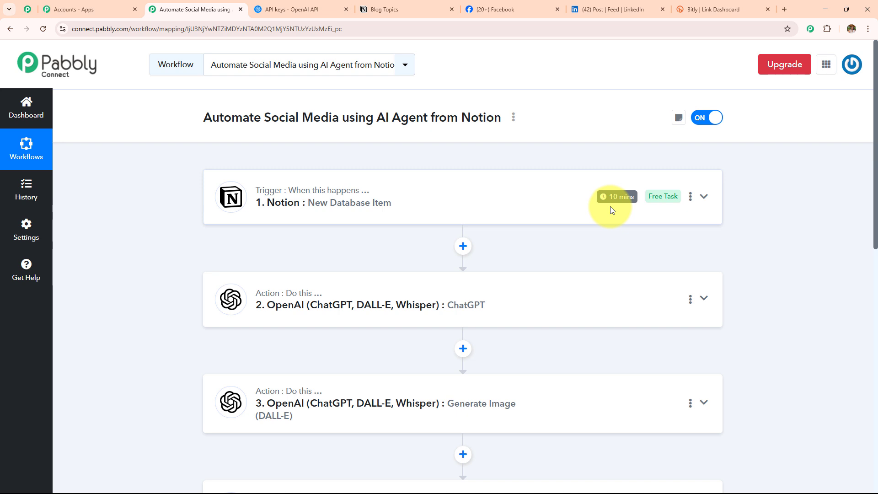
scroll(270, 242, down, 3)
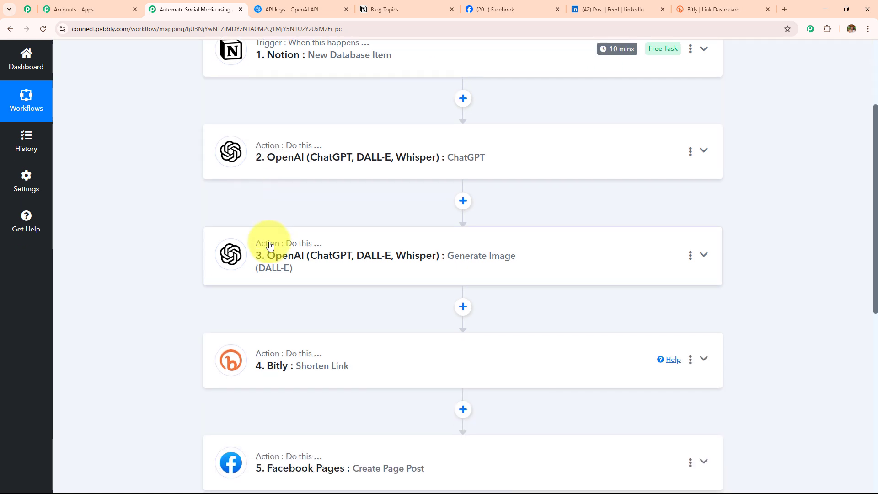
scroll(269, 246, down, 6)
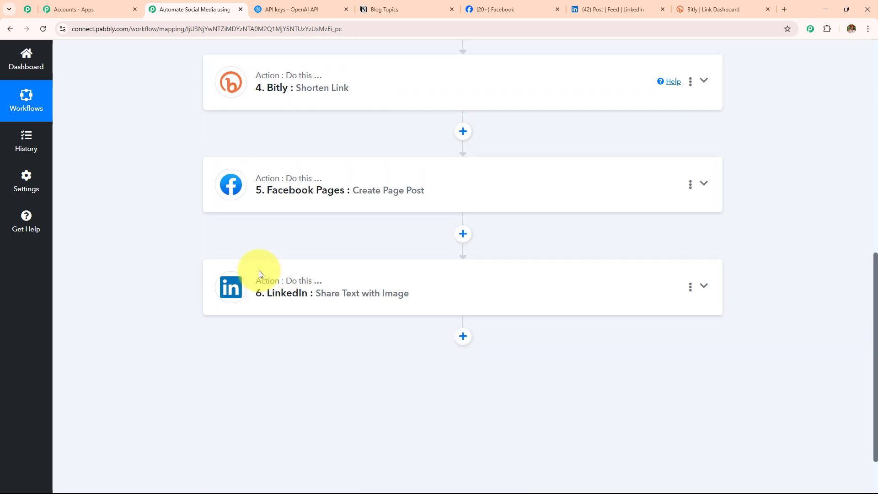
scroll(259, 273, up, 10)
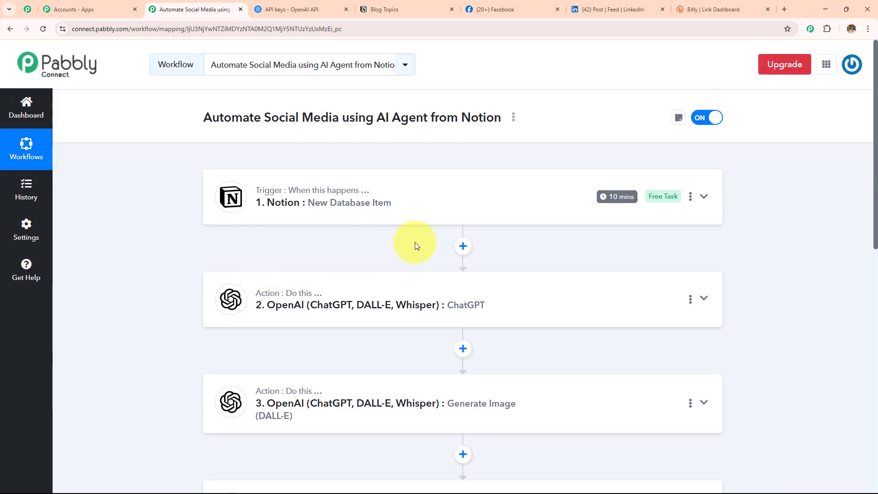